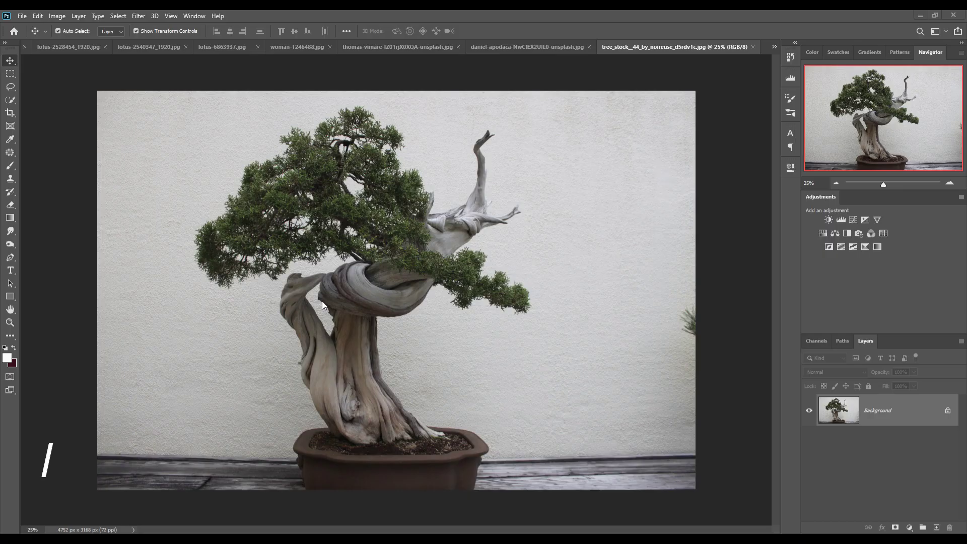
# Create a blank document from the 2790×1860 preset, then close it
pyautogui.click(23, 15)
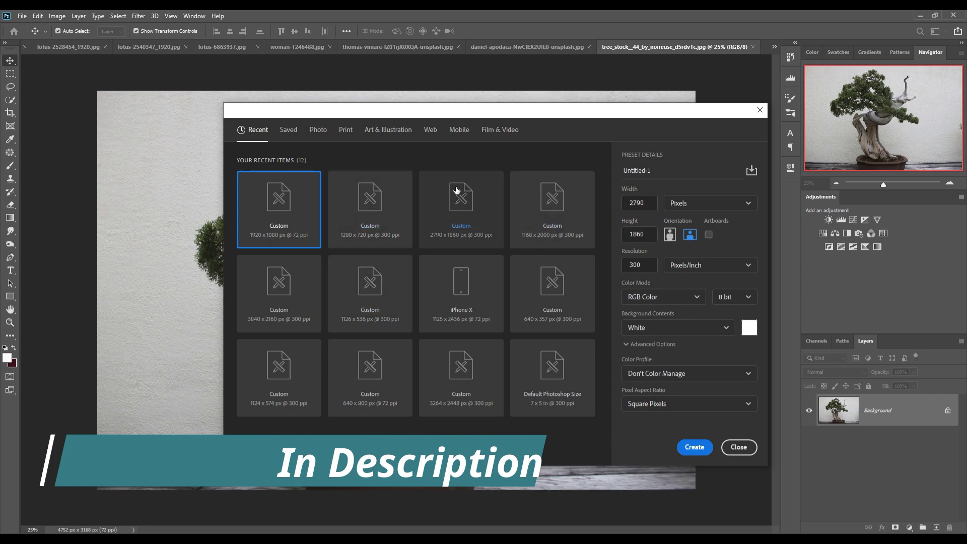
pyautogui.click(460, 191)
pyautogui.click(695, 447)
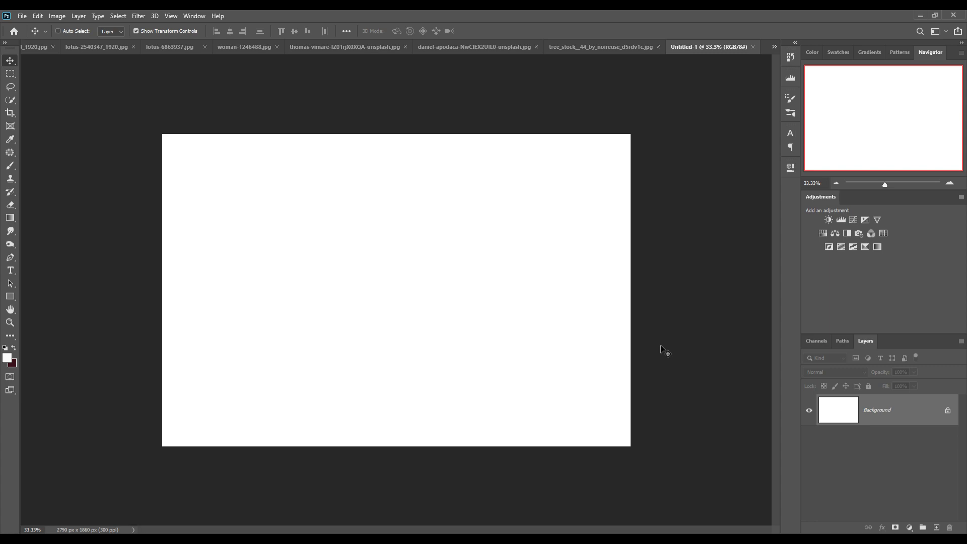
pyautogui.click(753, 47)
# Create a new blank 3840×2160 document and bring the cloud photo forward
pyautogui.click(22, 15)
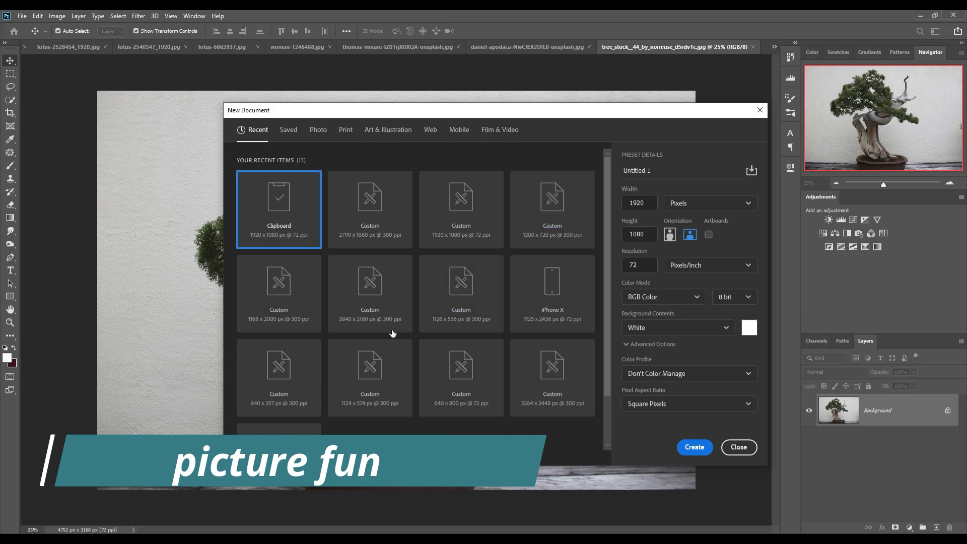
pyautogui.click(370, 295)
pyautogui.click(695, 447)
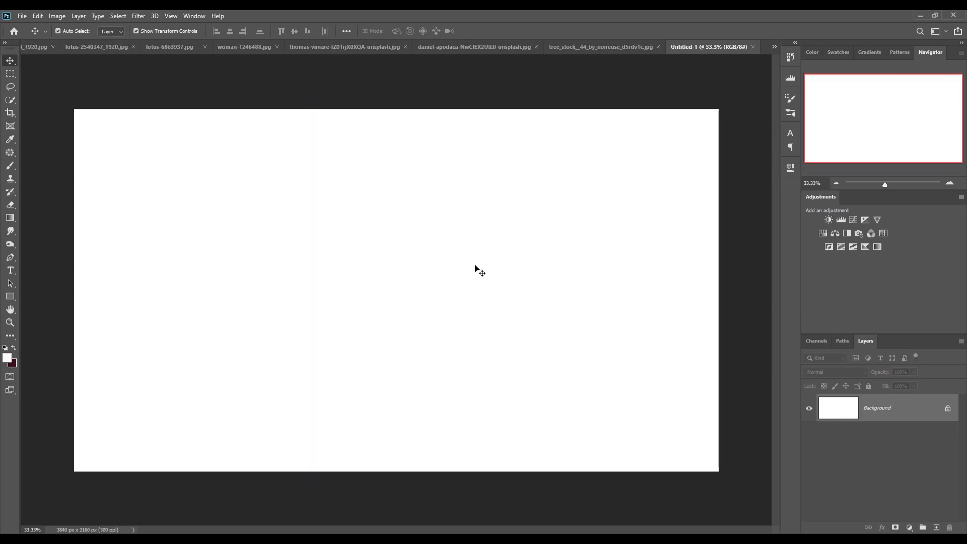
pyautogui.click(462, 47)
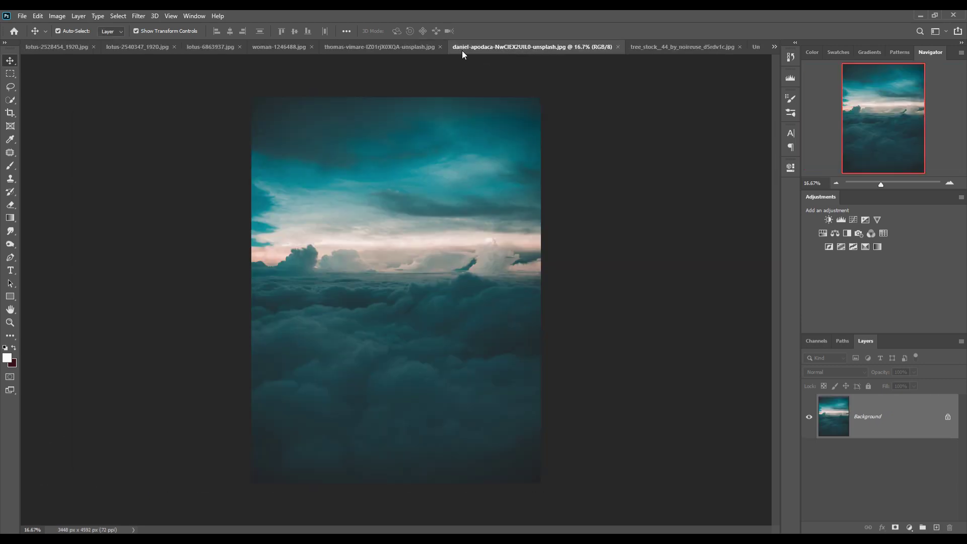
# Marquee-select the sea from the horizon to the bottom of the ocean photo
pyautogui.click(386, 47)
pyautogui.click(10, 74)
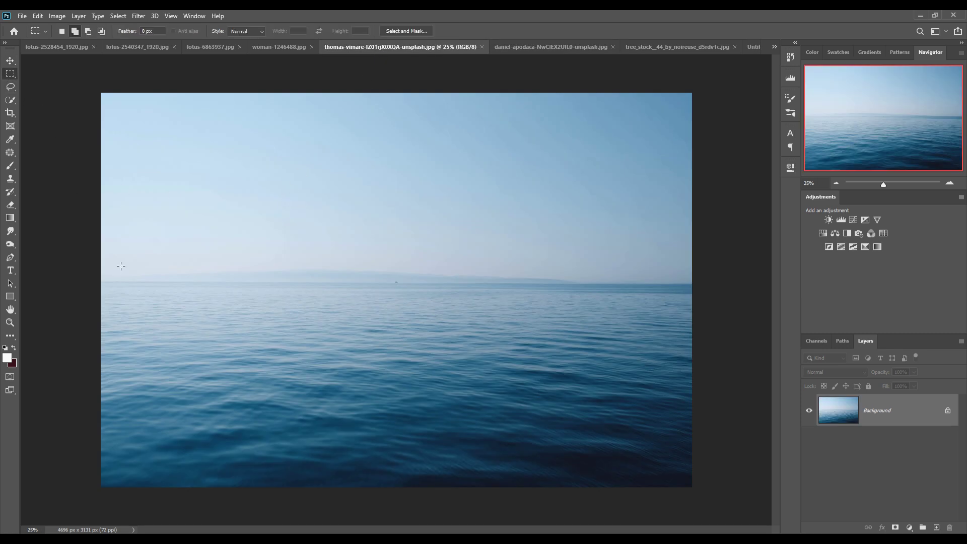
pyautogui.moveTo(101, 291); pyautogui.dragTo(766, 469)
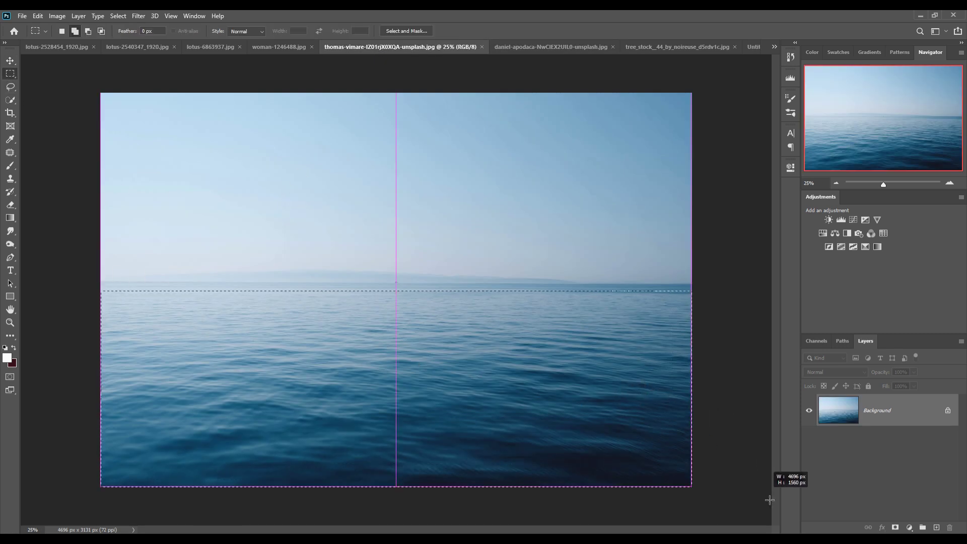
# Drag the sea selection into the blank canvas, raise it, and squash it vertically
pyautogui.press('v')
pyautogui.moveTo(362, 49); pyautogui.dragTo(478, 96)
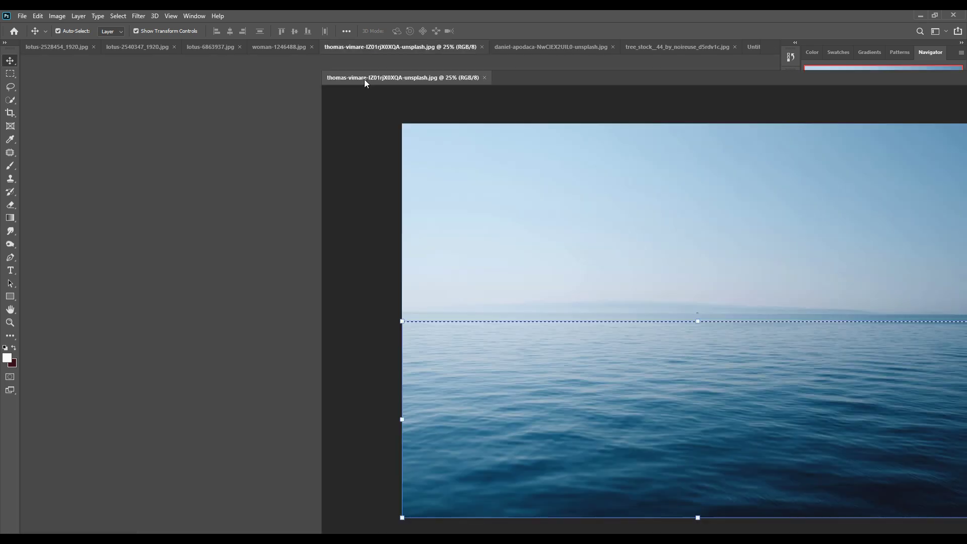
pyautogui.click(715, 47)
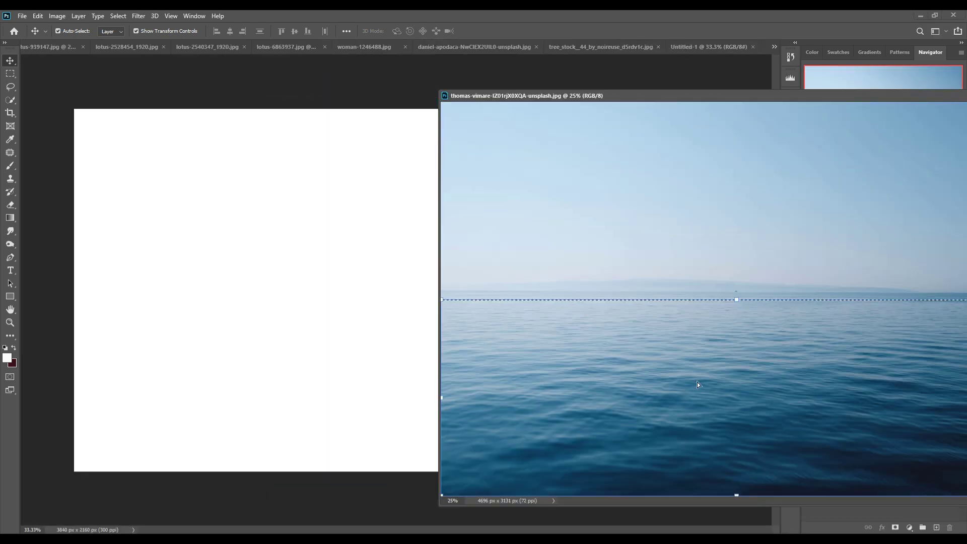
pyautogui.moveTo(697, 381)
pyautogui.mouseDown()
pyautogui.moveTo(373, 345)
pyautogui.moveTo(385, 339)
pyautogui.mouseUp()
pyautogui.moveTo(852, 94); pyautogui.dragTo(325, 238)
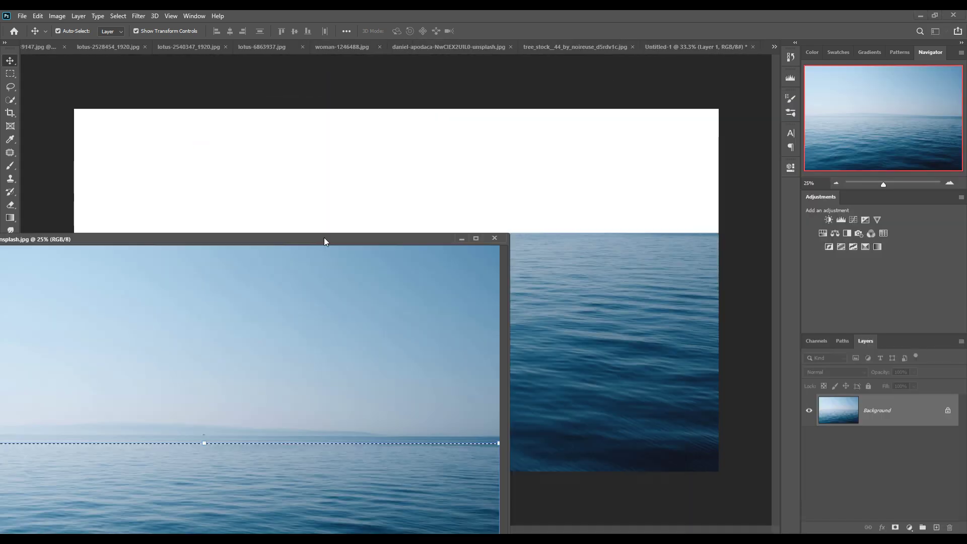
pyautogui.click(460, 238)
pyautogui.moveTo(497, 322); pyautogui.dragTo(453, 269)
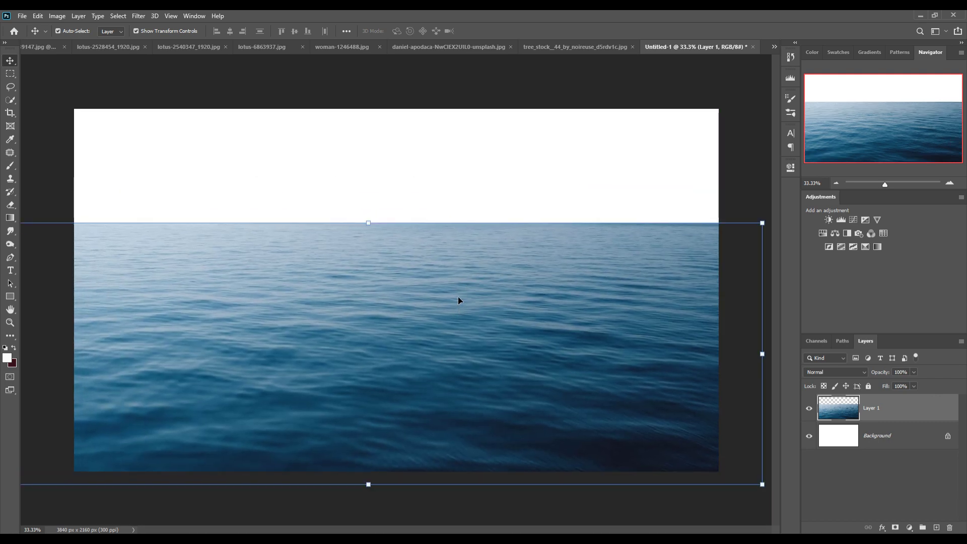
pyautogui.moveTo(408, 216); pyautogui.dragTo(413, 348)
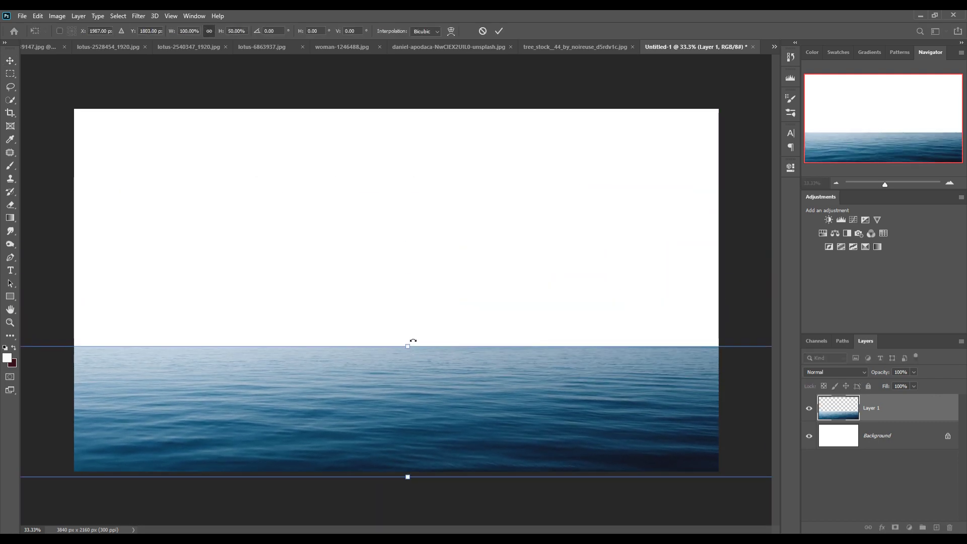
# Spread the sea's bottom corners outward and pull its top corners inward for perspective, then commit
pyautogui.hotkey('ctrl', '-')
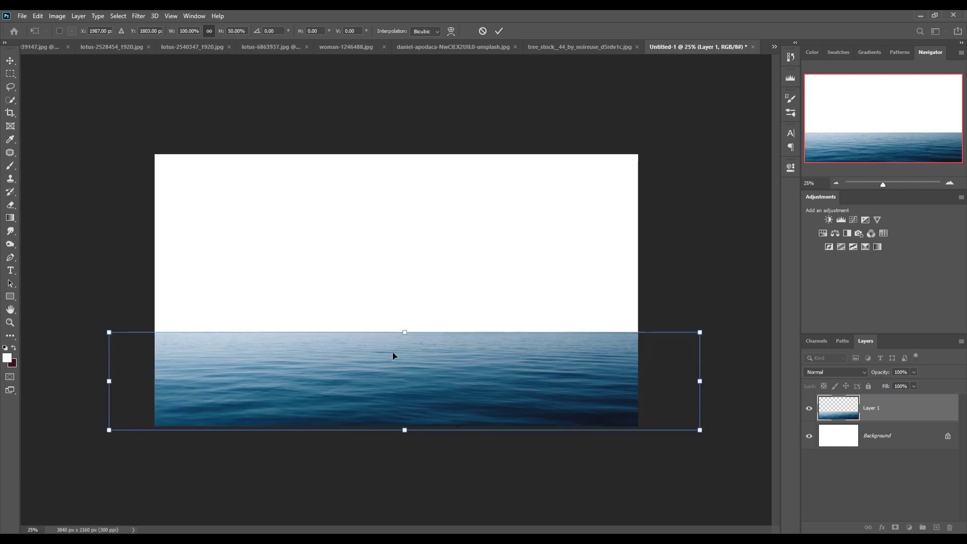
pyautogui.moveTo(108, 430); pyautogui.dragTo(6, 432)
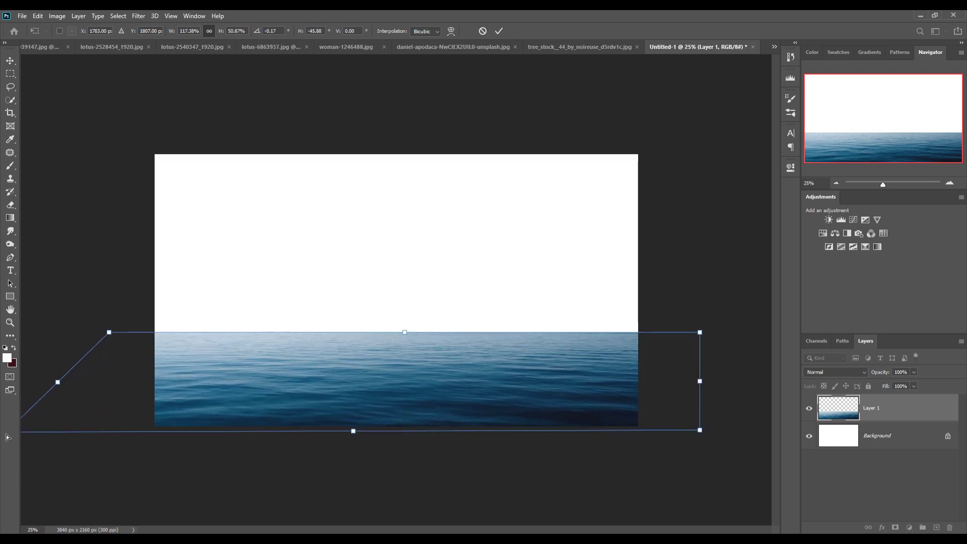
pyautogui.moveTo(700, 430); pyautogui.dragTo(822, 442)
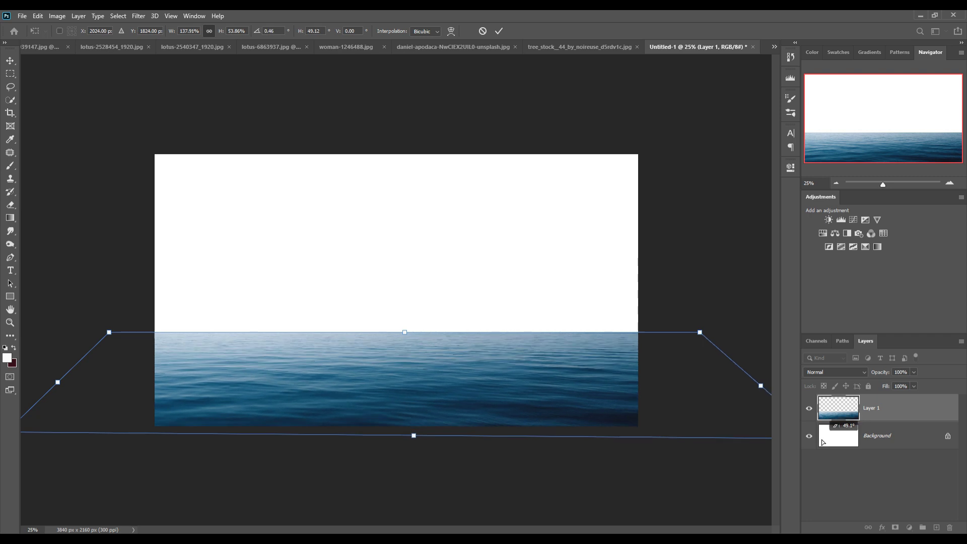
pyautogui.moveTo(109, 332)
pyautogui.mouseDown()
pyautogui.moveTo(139, 345)
pyautogui.moveTo(146, 337)
pyautogui.mouseUp()
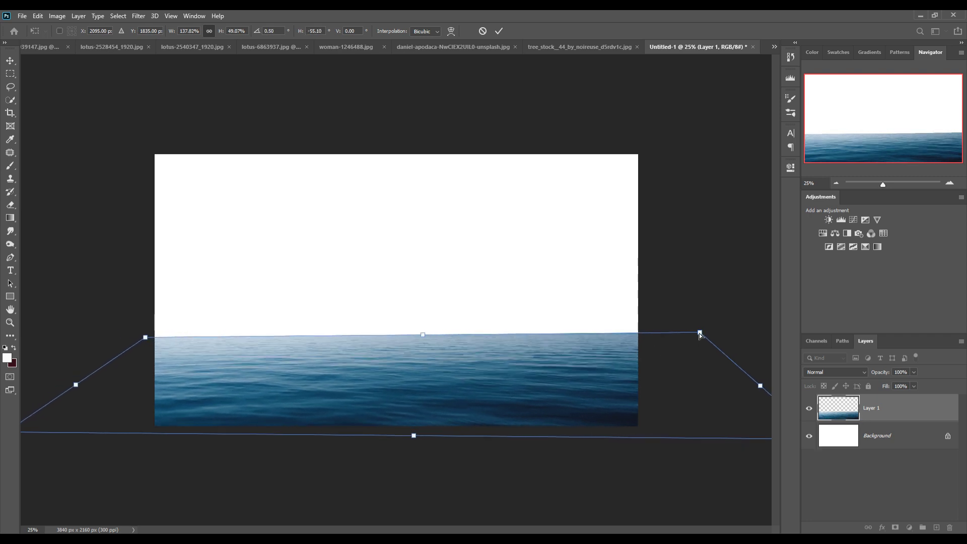
pyautogui.moveTo(700, 334); pyautogui.dragTo(650, 337)
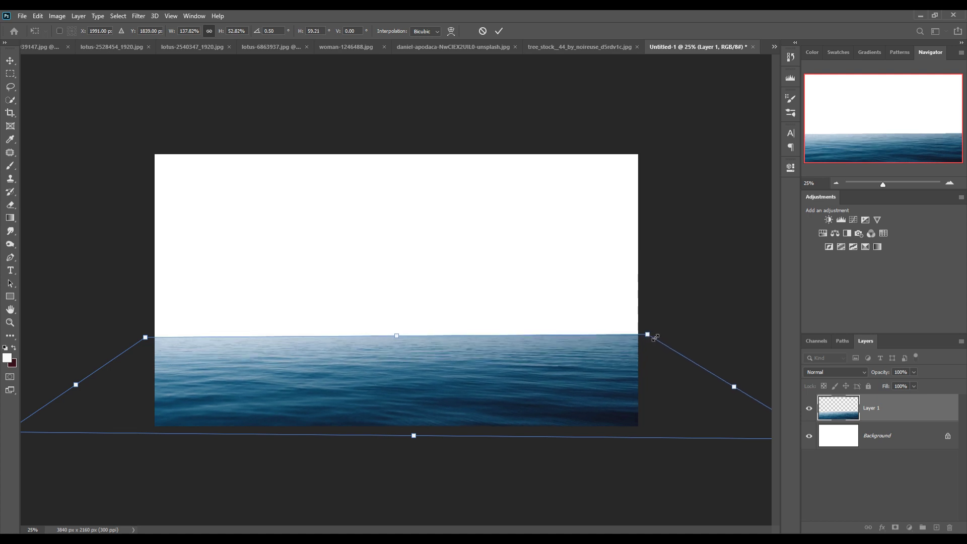
pyautogui.click(499, 31)
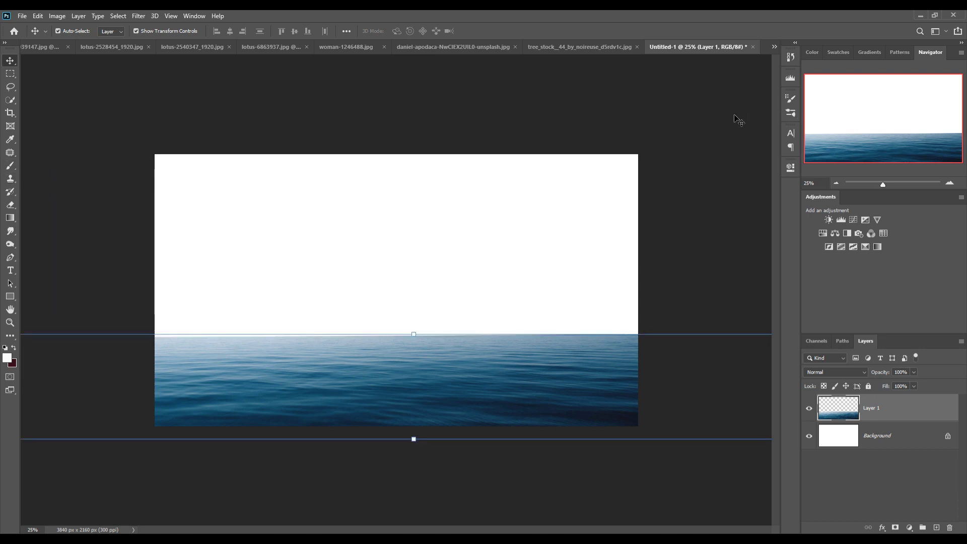
# Marquee-select the top band of cloudy sky in the cloud photo
pyautogui.click(555, 47)
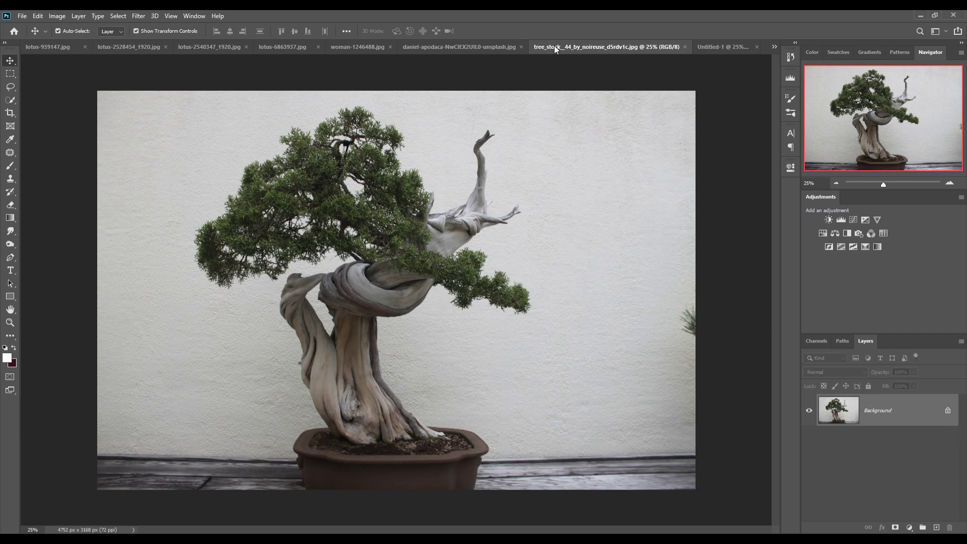
pyautogui.click(449, 48)
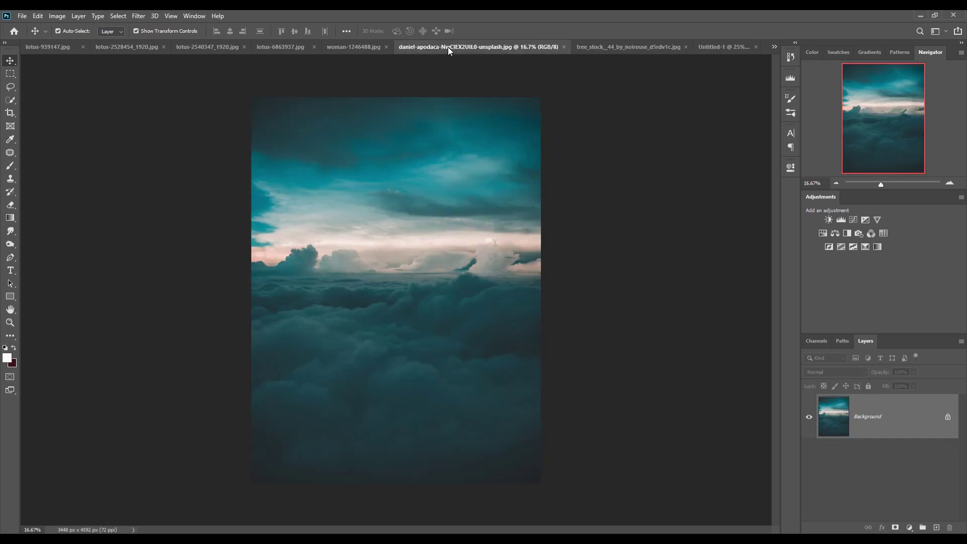
pyautogui.click(10, 74)
pyautogui.moveTo(244, 94); pyautogui.dragTo(611, 188)
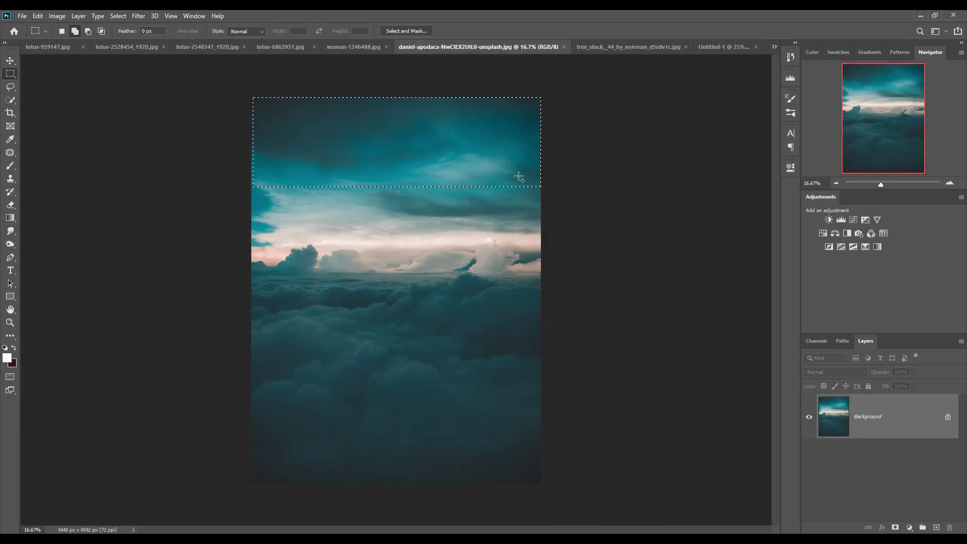
# Bring the cloud band into the composite, scale it to fill the top, and stack it beneath the sea
pyautogui.click(4, 64)
pyautogui.moveTo(497, 47)
pyautogui.mouseDown()
pyautogui.moveTo(498, 69)
pyautogui.moveTo(553, 81)
pyautogui.mouseUp()
pyautogui.click(733, 47)
pyautogui.moveTo(611, 105)
pyautogui.mouseDown()
pyautogui.moveTo(325, 278)
pyautogui.moveTo(409, 195)
pyautogui.mouseUp()
pyautogui.click(690, 81)
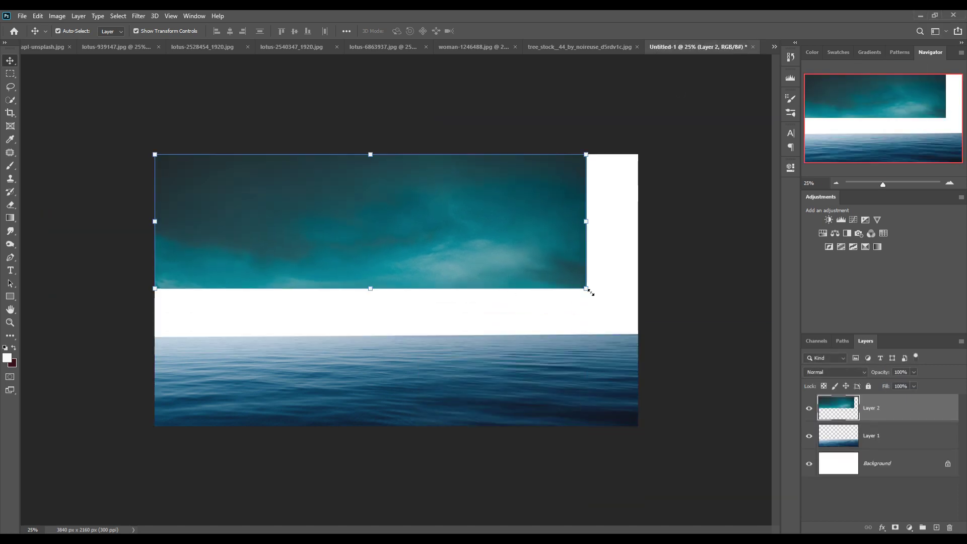
pyautogui.moveTo(588, 290); pyautogui.dragTo(644, 356)
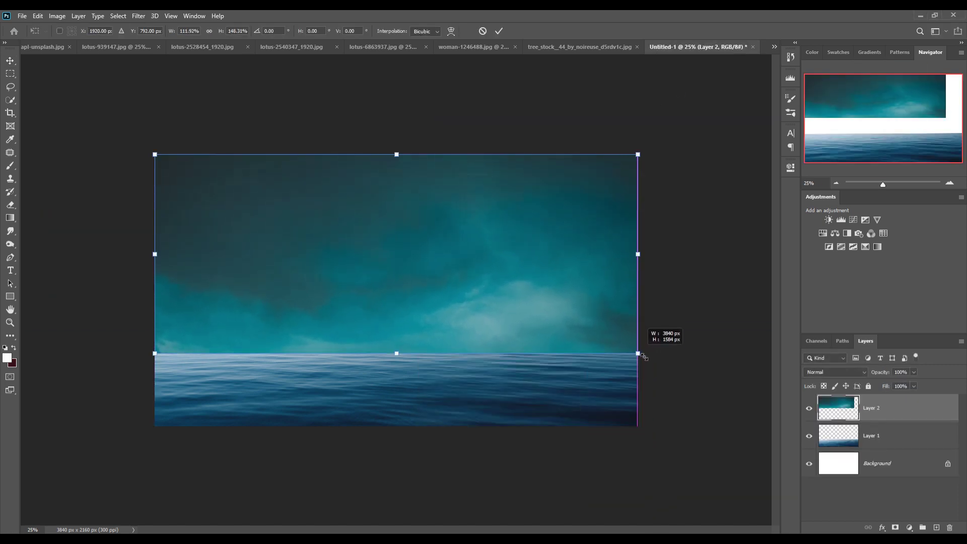
pyautogui.click(499, 31)
pyautogui.moveTo(890, 435)
pyautogui.mouseDown()
pyautogui.moveTo(900, 443)
pyautogui.moveTo(887, 438)
pyautogui.mouseUp()
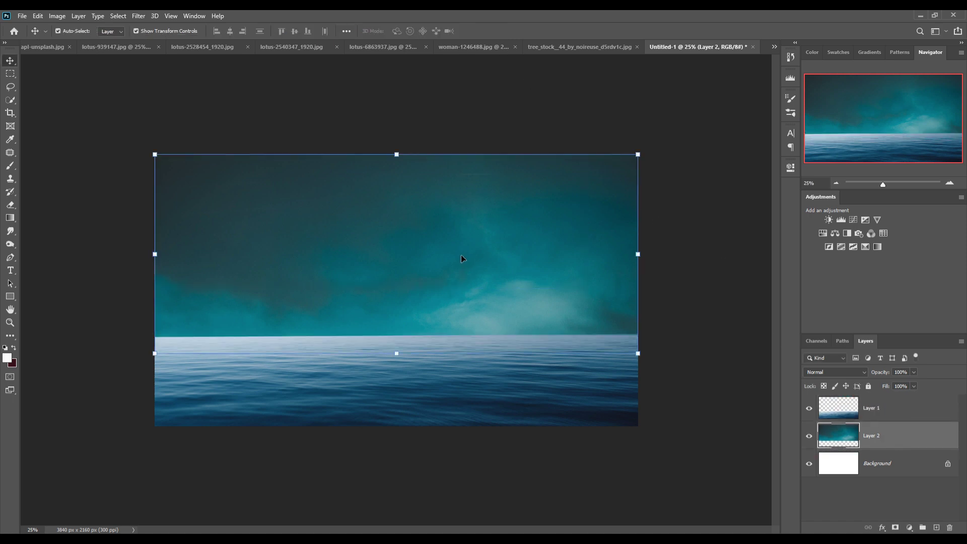
pyautogui.click(474, 47)
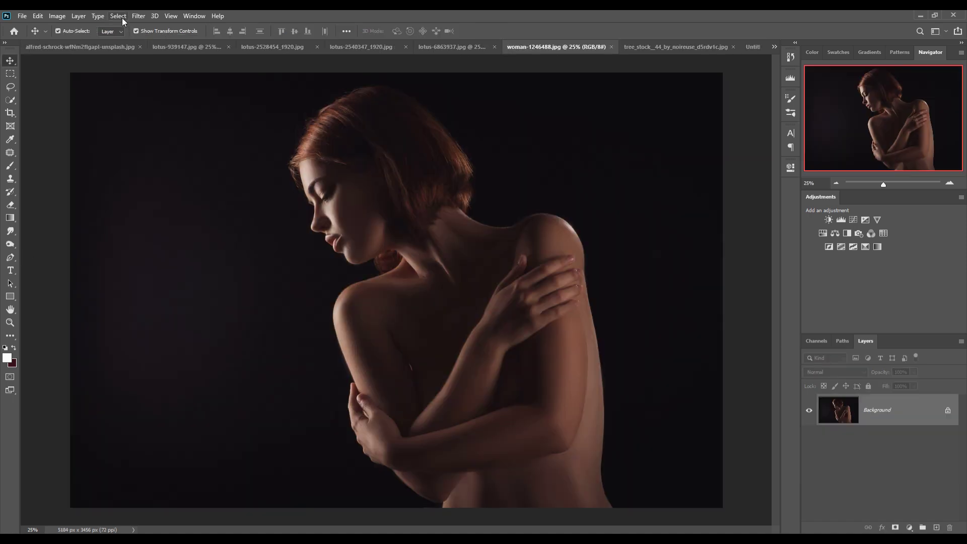
# Select the woman with Select > Subject and touch up her hair edge with the Lasso
pyautogui.click(121, 16)
pyautogui.click(132, 132)
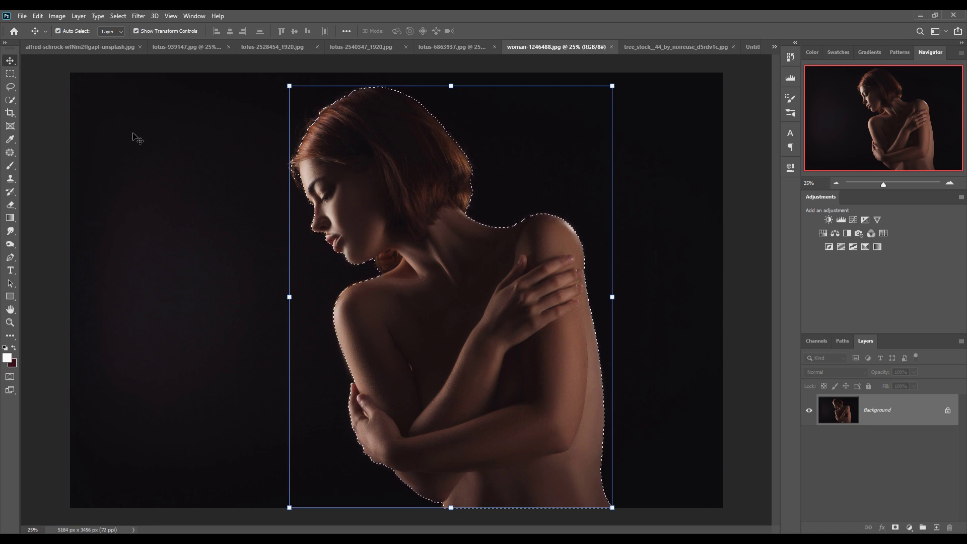
pyautogui.click(11, 87)
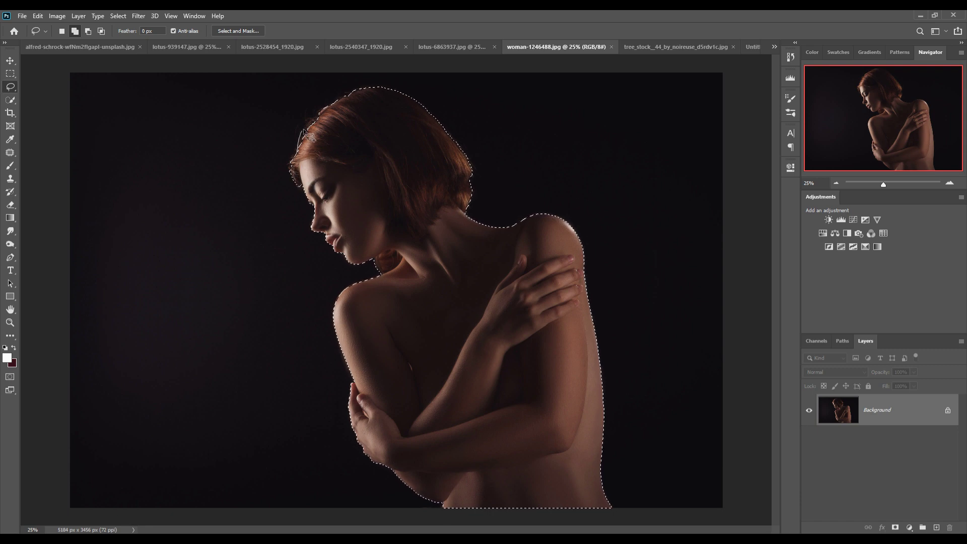
pyautogui.moveTo(304, 184); pyautogui.dragTo(319, 144)
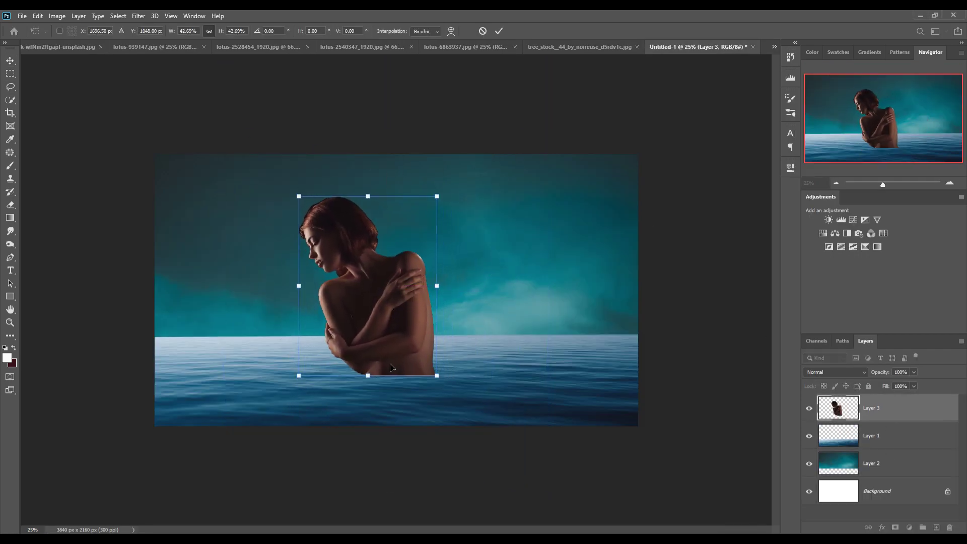
# Paint the woman's bottom edge on her layer mask with a smaller brush
pyautogui.click(705, 336)
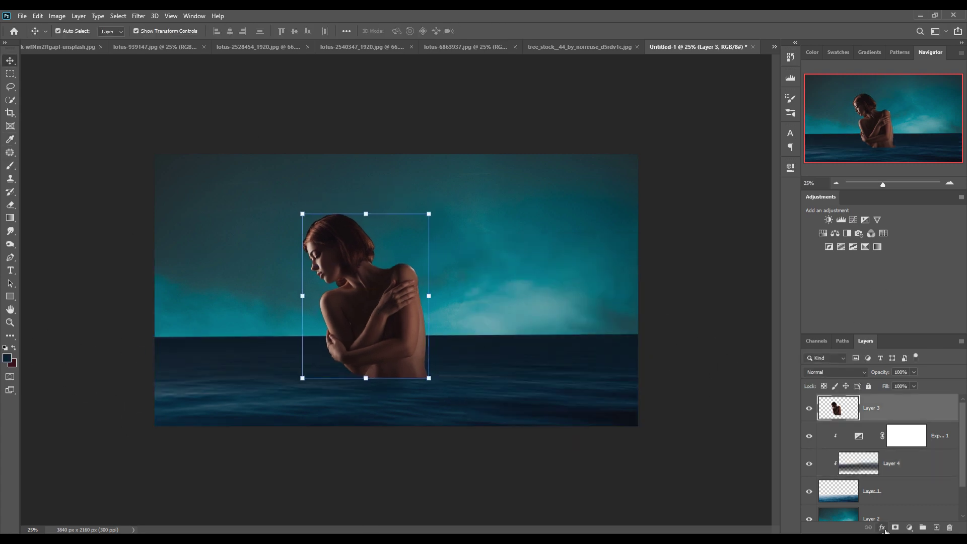
pyautogui.press('[')
pyautogui.press('[')
pyautogui.press('[')
pyautogui.moveTo(441, 392); pyautogui.dragTo(445, 397)
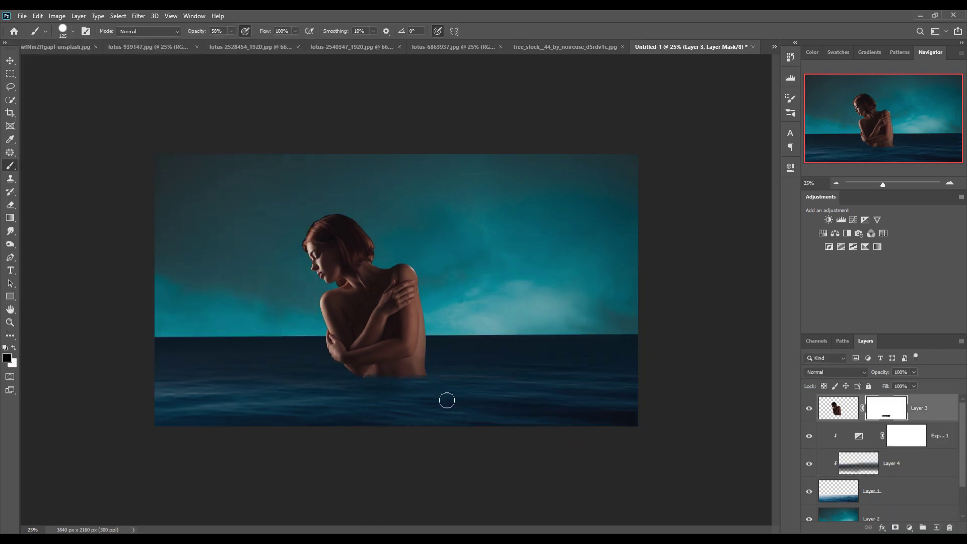
pyautogui.click(12, 64)
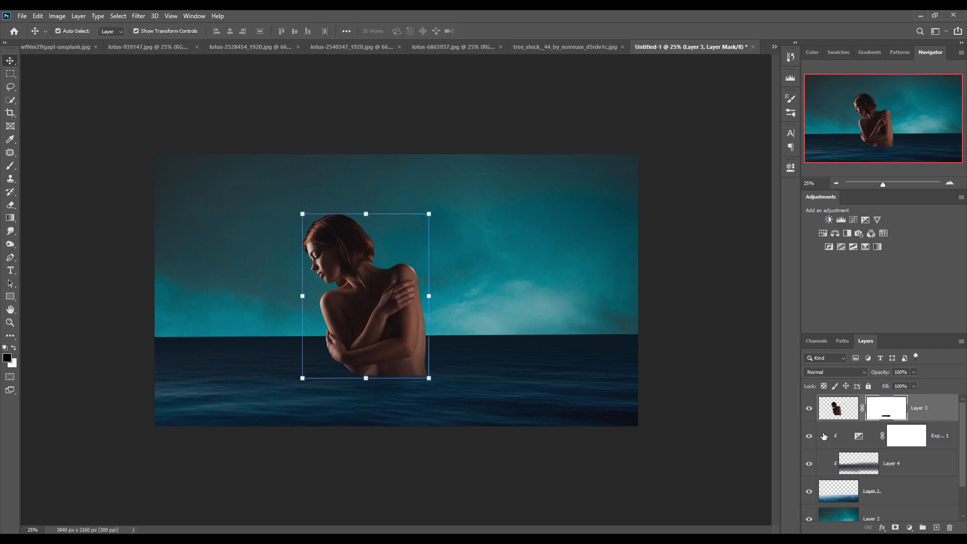
# Duplicate Layer 3, delete the copy, and delete Layer 3's layer mask
pyautogui.rightClick(950, 409)
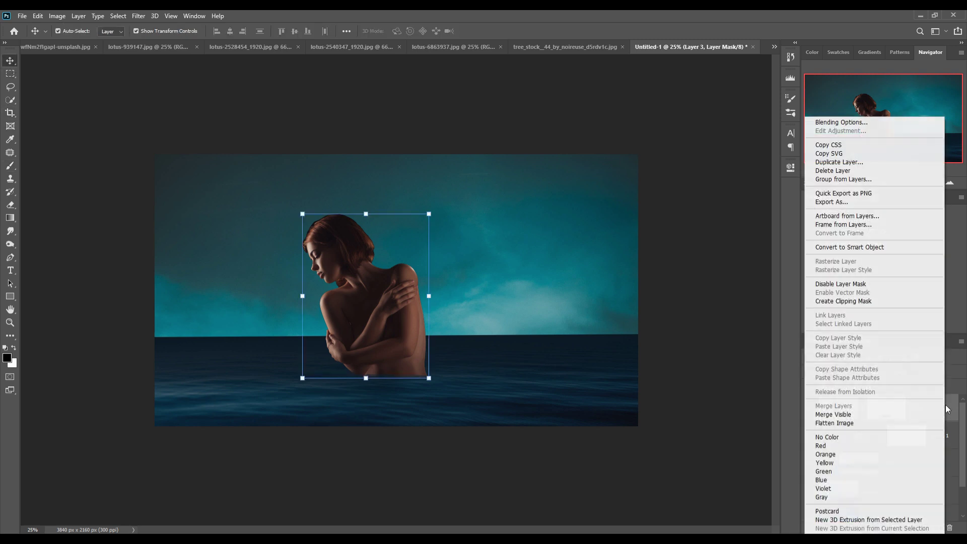
pyautogui.click(844, 165)
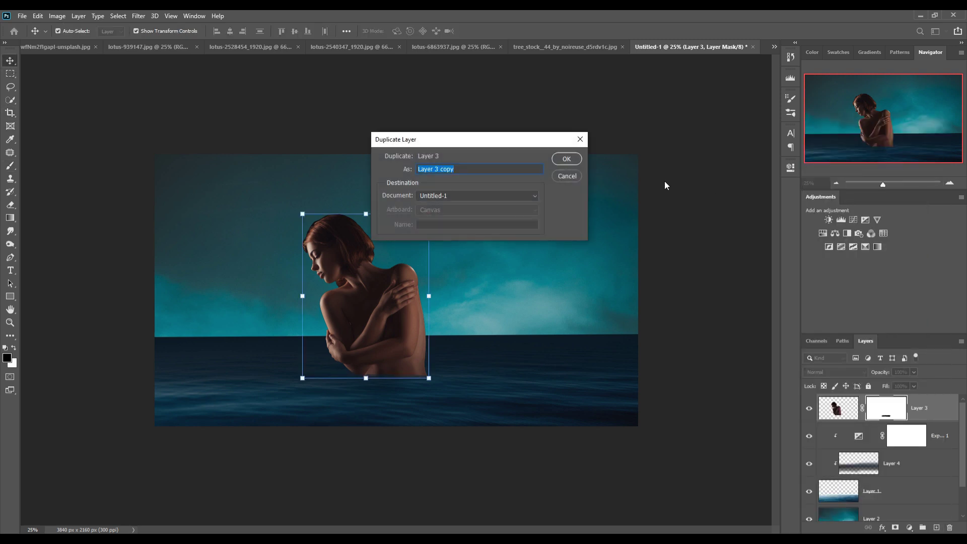
pyautogui.click(575, 162)
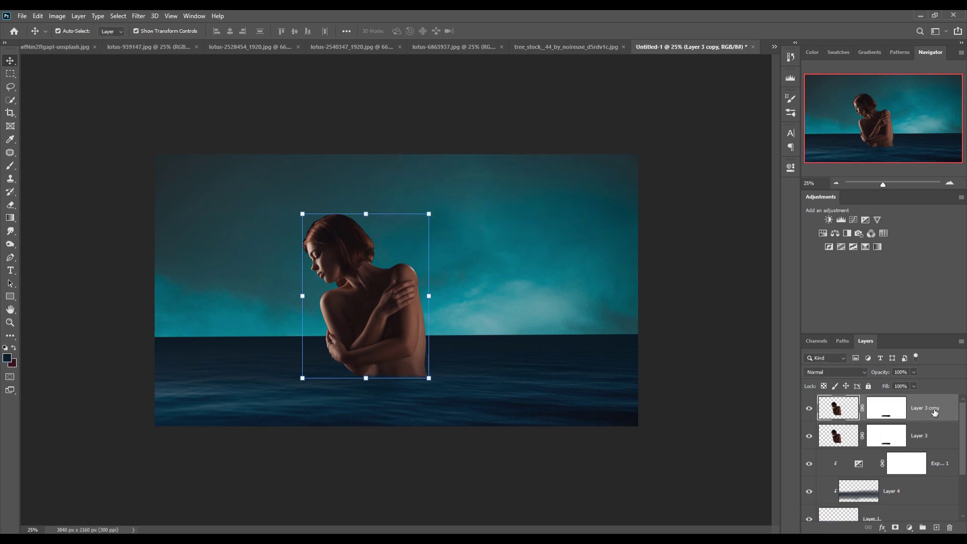
pyautogui.press('Delete')
pyautogui.click(887, 409)
pyautogui.rightClick(900, 413)
pyautogui.click(894, 431)
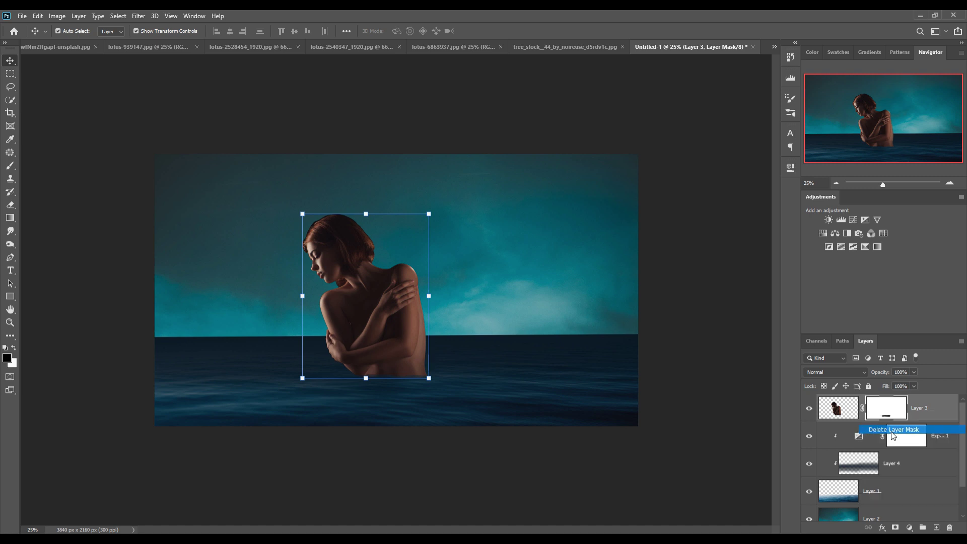
# Select the woman with Quick Selection's Select Subject and enter Select and Mask
pyautogui.click(10, 100)
pyautogui.click(333, 228)
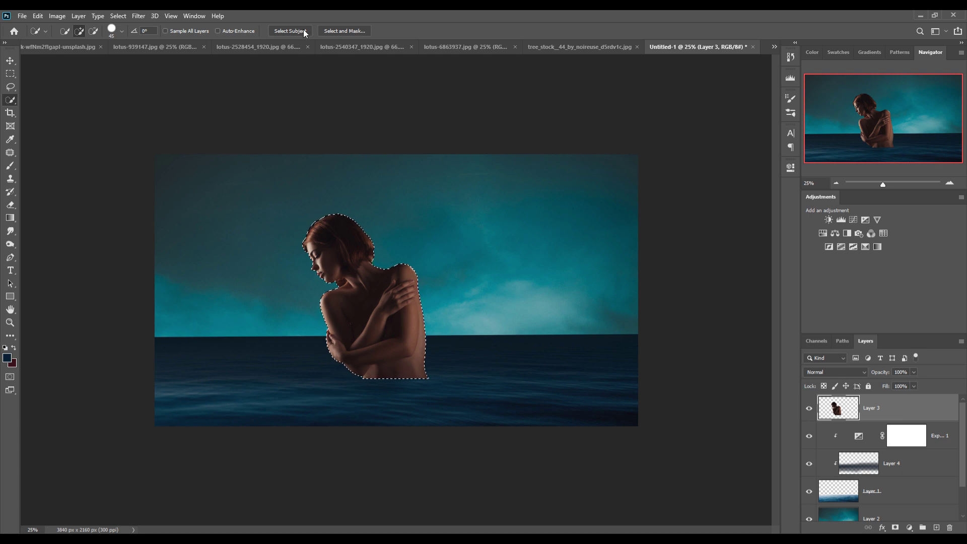
pyautogui.click(347, 31)
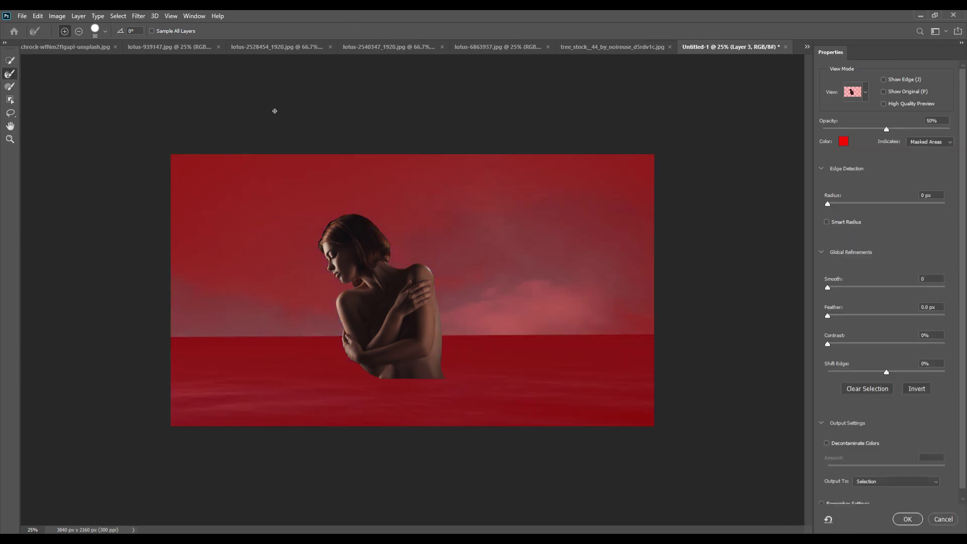
# Refine the hair edges beside the forehead and along the top of the head
pyautogui.hotkey('ctrl', '+')
pyautogui.hotkey('ctrl', '+')
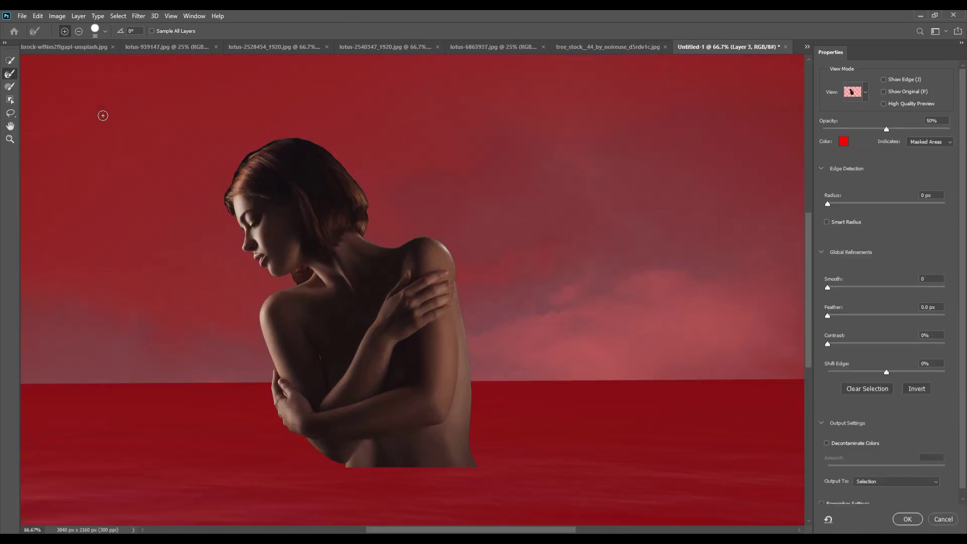
pyautogui.hotkey('ctrl', '+')
pyautogui.hotkey('ctrl', '+')
pyautogui.hotkey('ctrl', '+')
pyautogui.moveTo(218, 180); pyautogui.dragTo(464, 270)
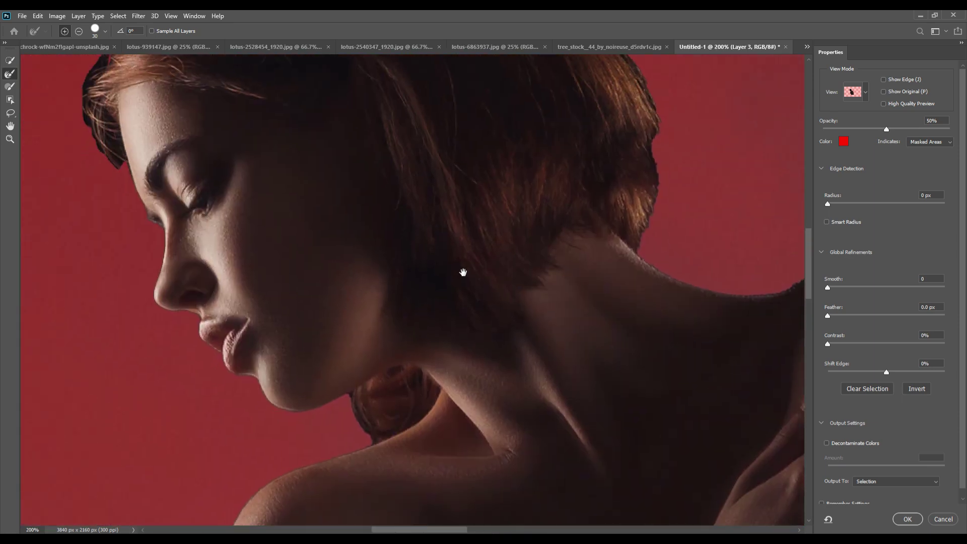
pyautogui.press('[')
pyautogui.press('[')
pyautogui.press('[')
pyautogui.moveTo(330, 431); pyautogui.dragTo(418, 474)
pyautogui.moveTo(160, 267); pyautogui.dragTo(228, 342)
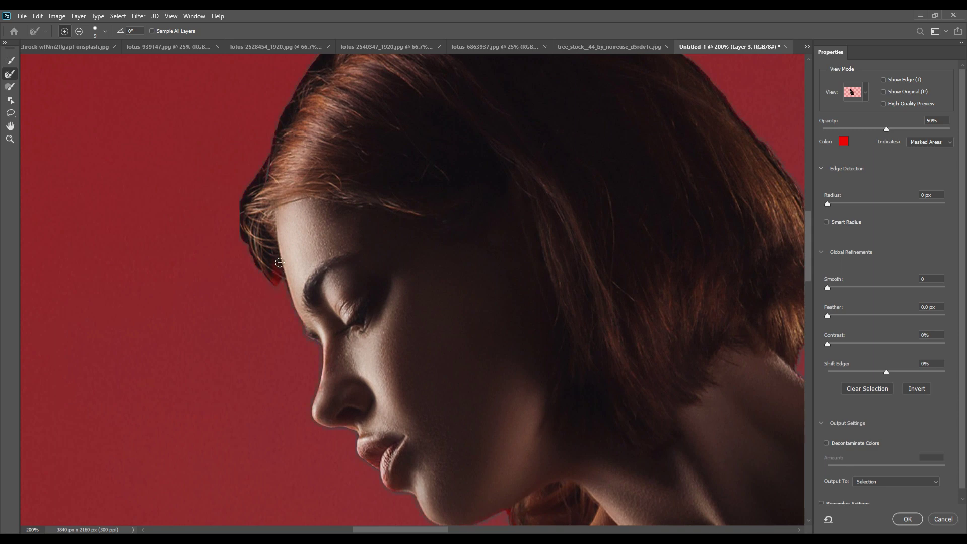
pyautogui.moveTo(282, 273); pyautogui.dragTo(263, 255)
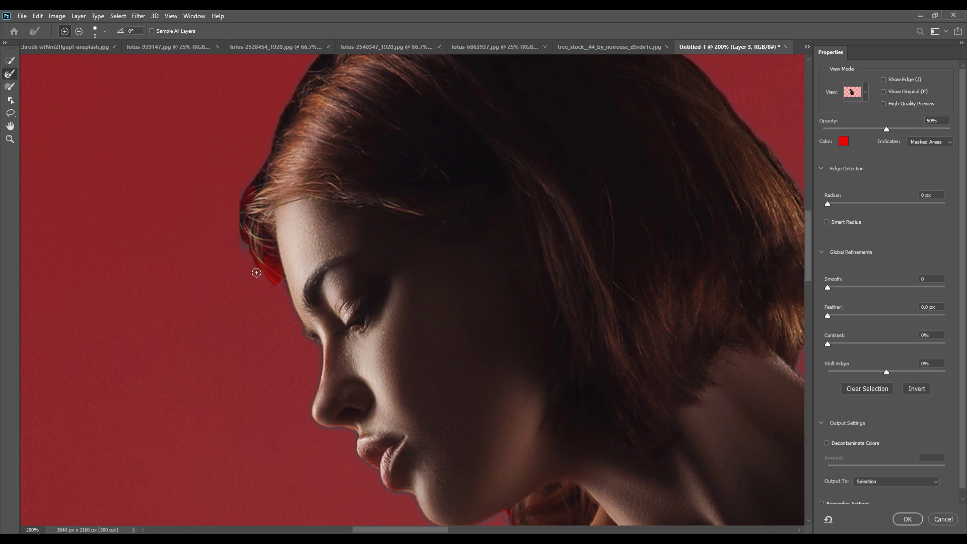
pyautogui.moveTo(257, 272); pyautogui.dragTo(280, 160)
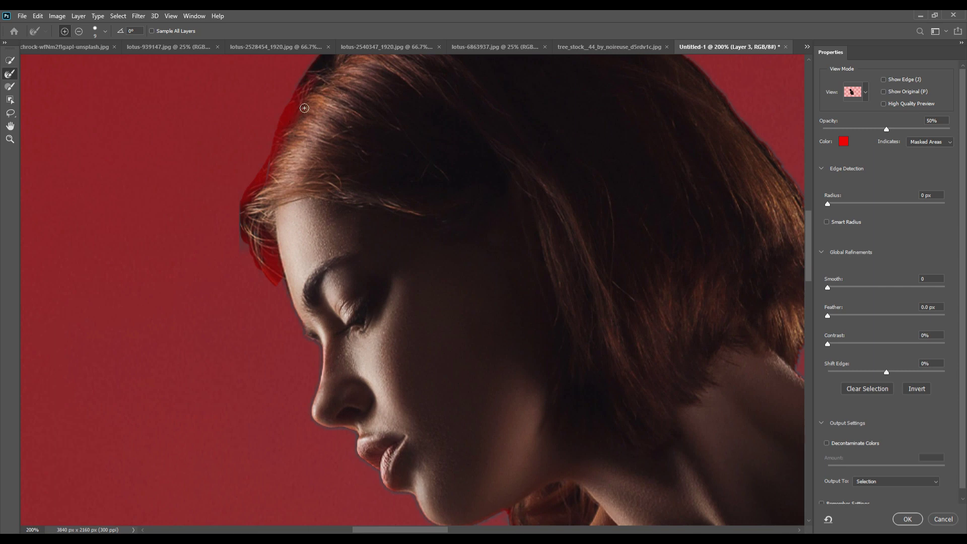
pyautogui.moveTo(315, 79); pyautogui.dragTo(291, 235)
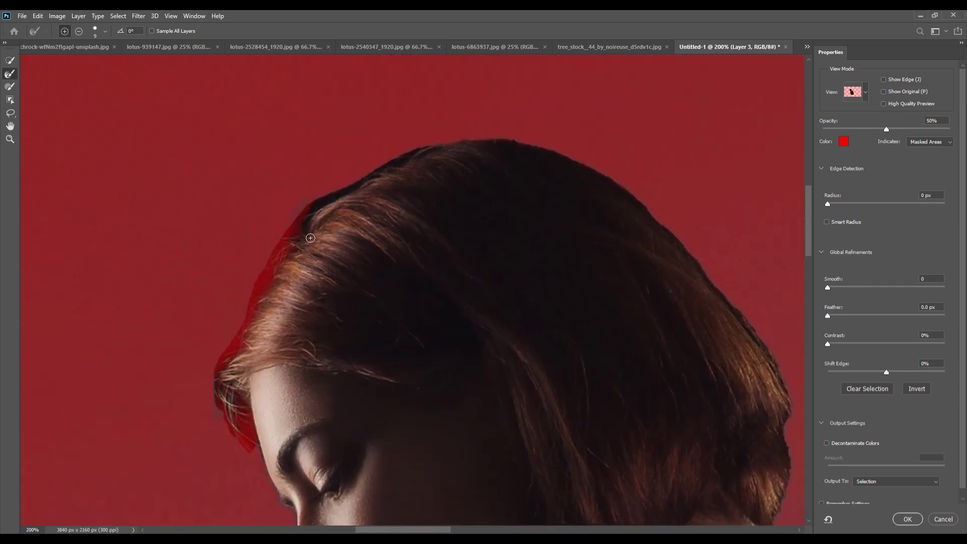
pyautogui.moveTo(316, 224); pyautogui.dragTo(315, 227)
pyautogui.moveTo(363, 190); pyautogui.dragTo(326, 223)
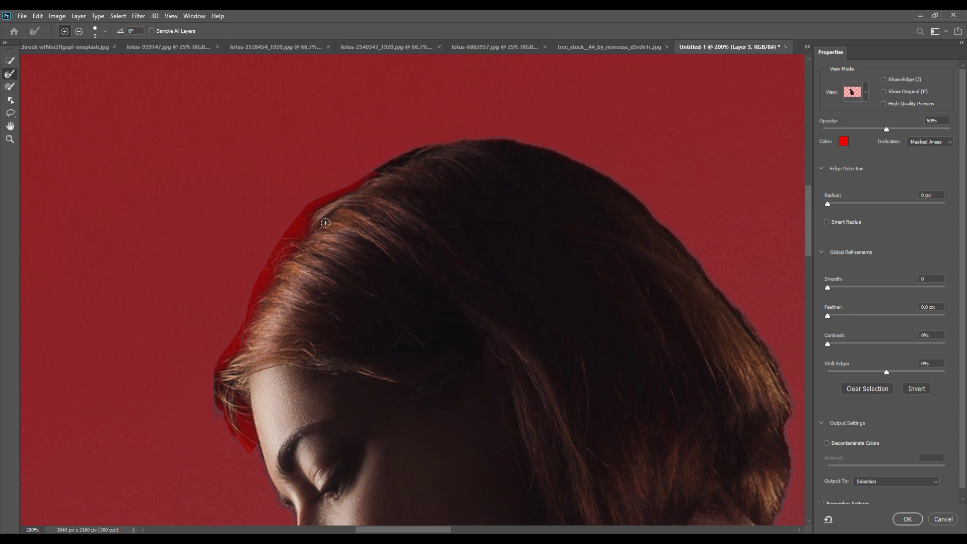
pyautogui.moveTo(411, 159); pyautogui.dragTo(434, 149)
# Enable Decontaminate Colors, output to New Layer, and add a layer mask to Layer 3 copy
pyautogui.click(827, 443)
pyautogui.click(878, 482)
pyautogui.click(871, 501)
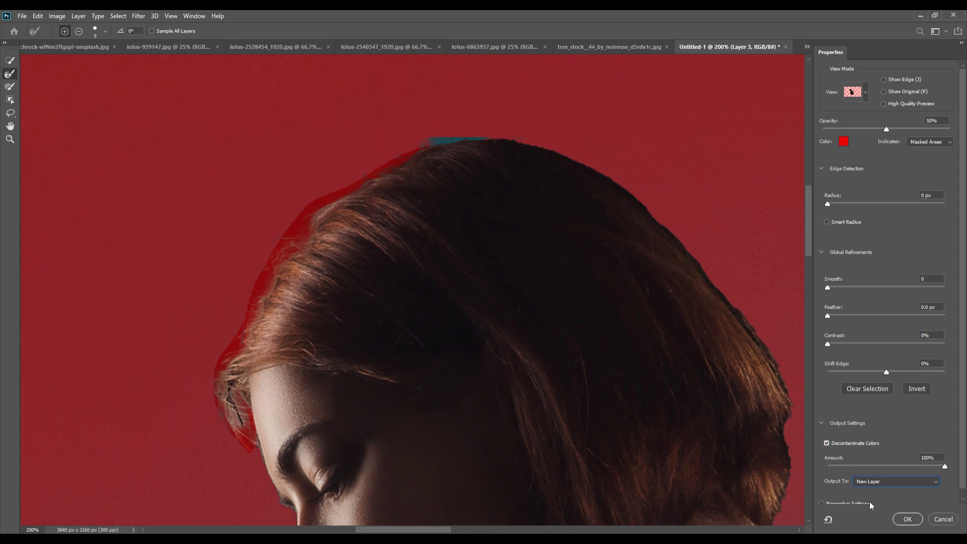
pyautogui.click(907, 519)
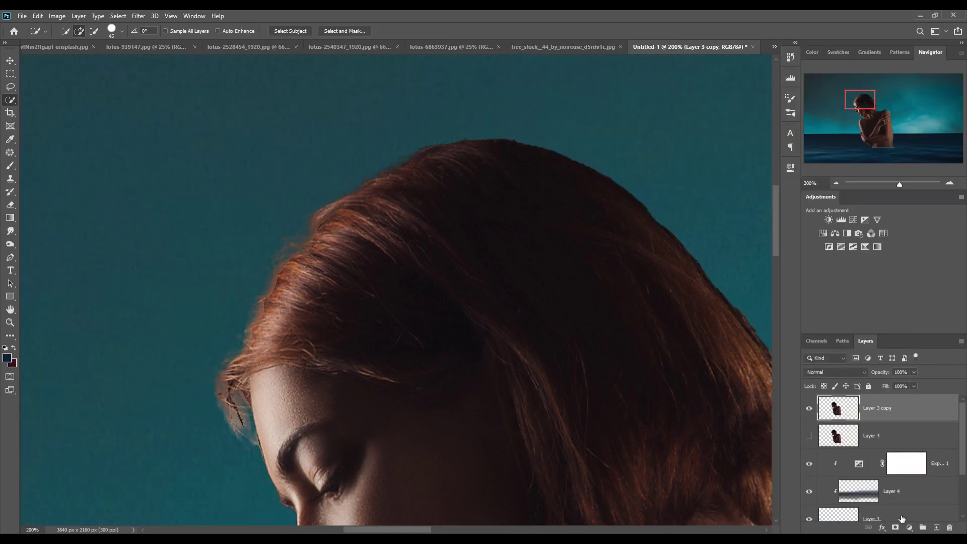
pyautogui.click(10, 74)
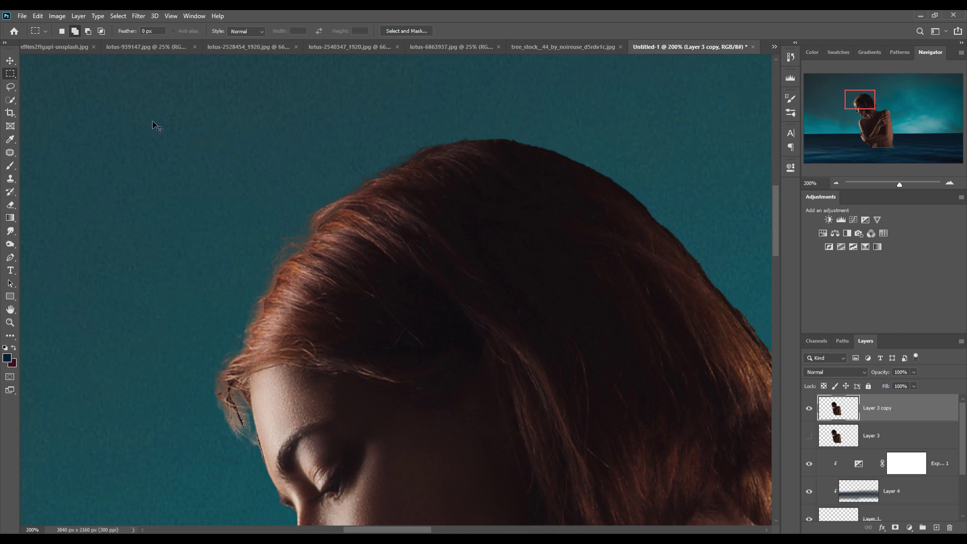
pyautogui.hotkey('ctrl', '-')
pyautogui.hotkey('ctrl', '-')
pyautogui.hotkey('ctrl', '-')
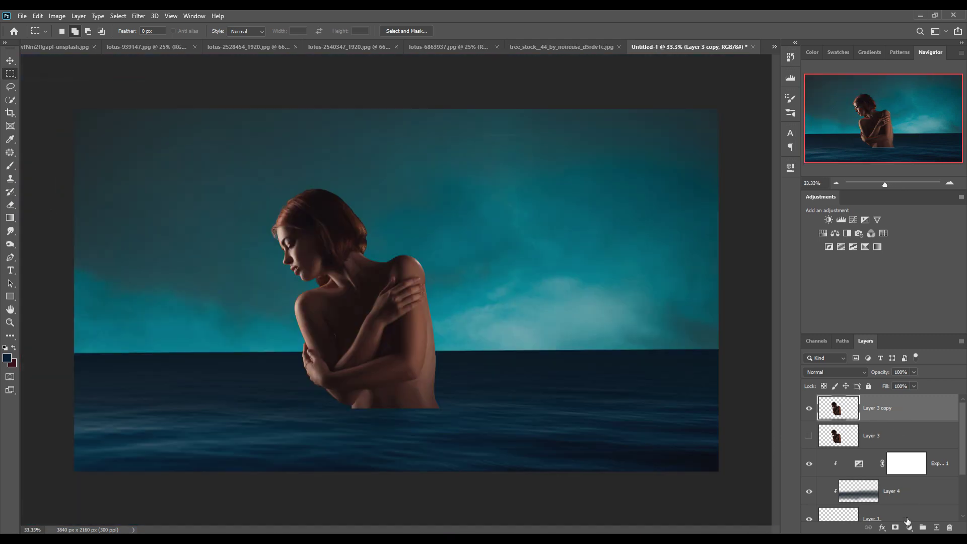
pyautogui.click(896, 527)
# Brush black on Layer 3 copy's mask along the figure's bottom, then set white as foreground
pyautogui.click(16, 166)
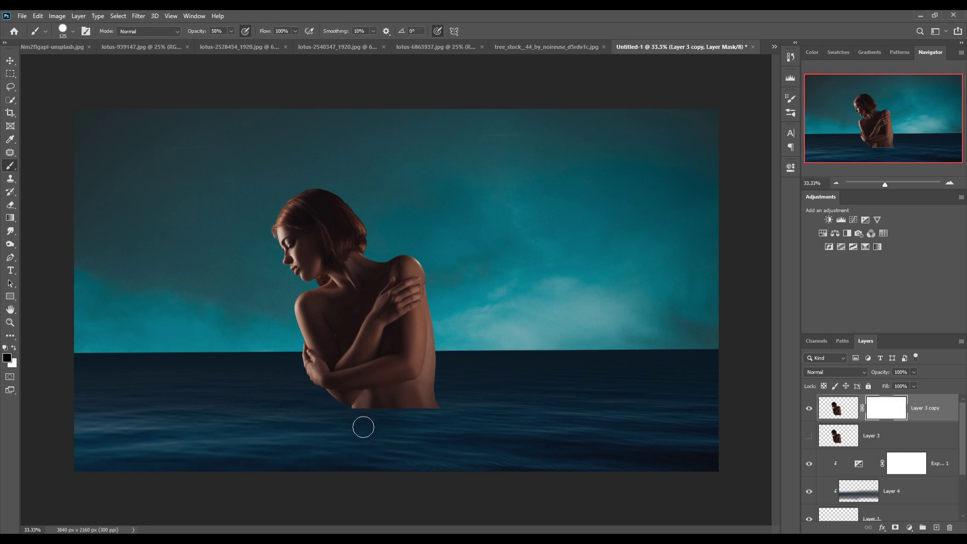
pyautogui.moveTo(390, 427)
pyautogui.mouseDown()
pyautogui.moveTo(466, 428)
pyautogui.moveTo(328, 425)
pyautogui.moveTo(471, 427)
pyautogui.mouseUp()
pyautogui.click(358, 407)
pyautogui.click(13, 348)
pyautogui.click(8, 64)
# Duplicate Layer 3 copy and flip the duplicate vertically
pyautogui.rightClick(933, 414)
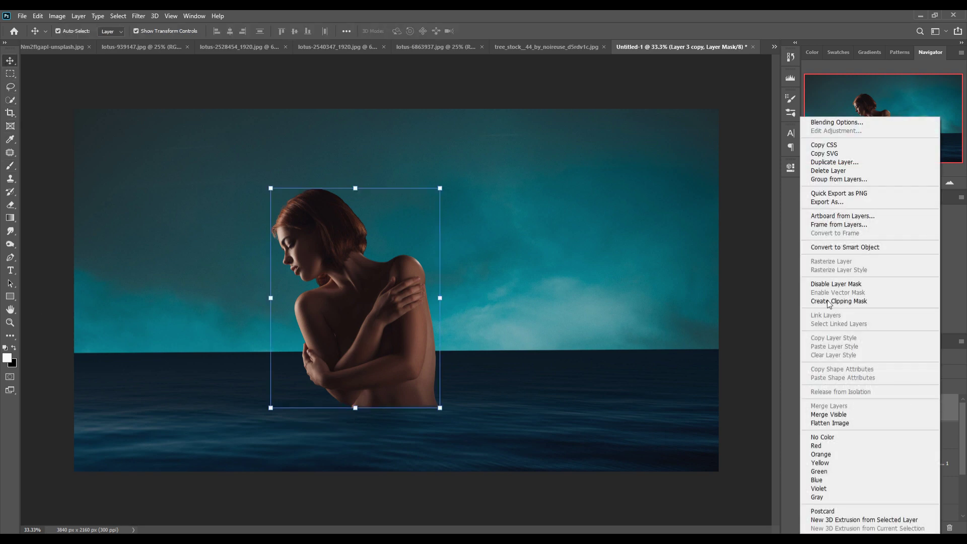
pyautogui.click(831, 163)
pyautogui.click(567, 160)
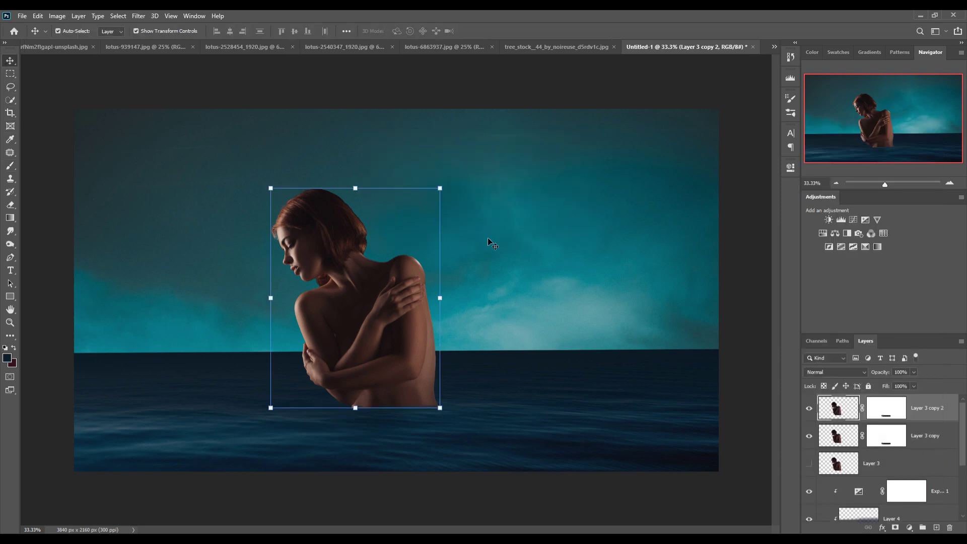
pyautogui.click(38, 16)
pyautogui.moveTo(53, 247)
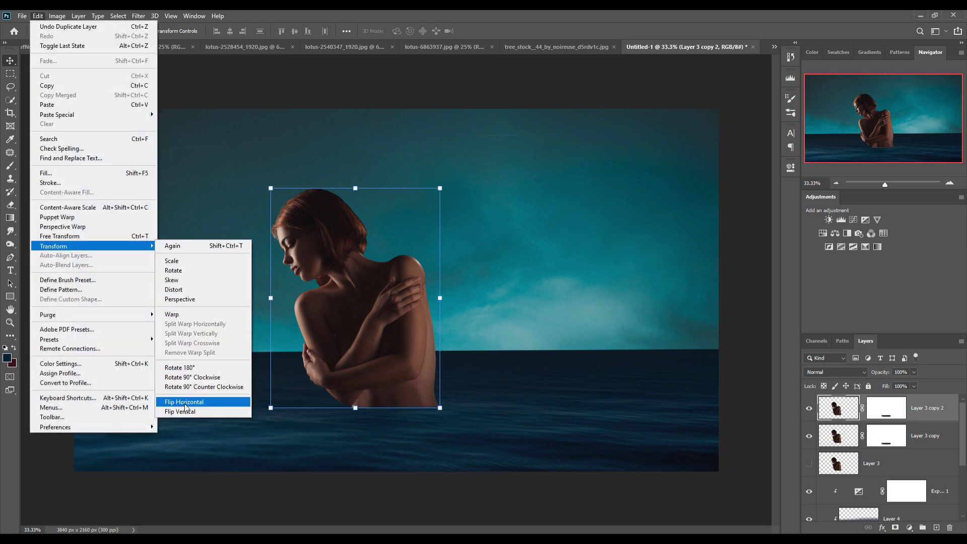
pyautogui.click(185, 411)
# Move Layer 3 copy 2 below the woman and beneath Layer 3 copy, tilted slightly
pyautogui.moveTo(355, 267); pyautogui.dragTo(353, 486)
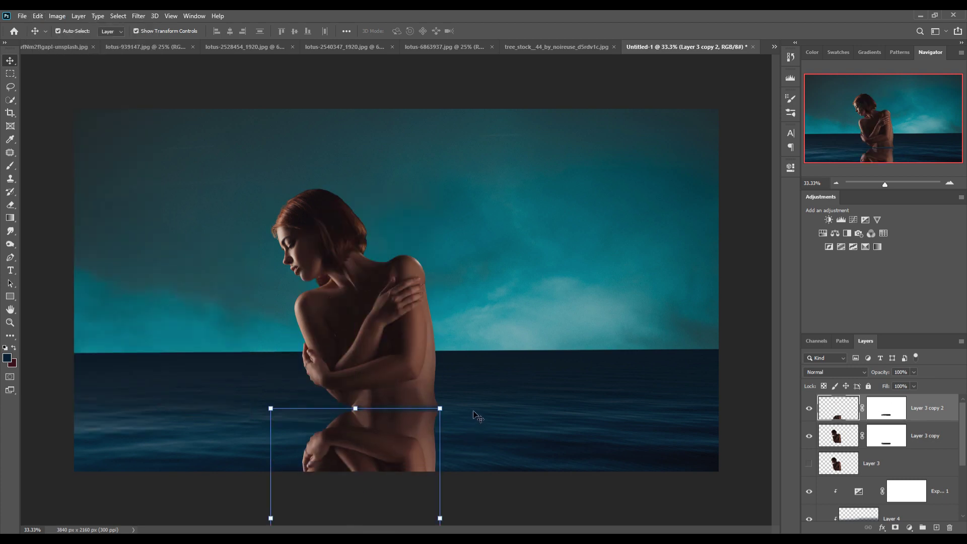
pyautogui.moveTo(930, 420); pyautogui.dragTo(898, 434)
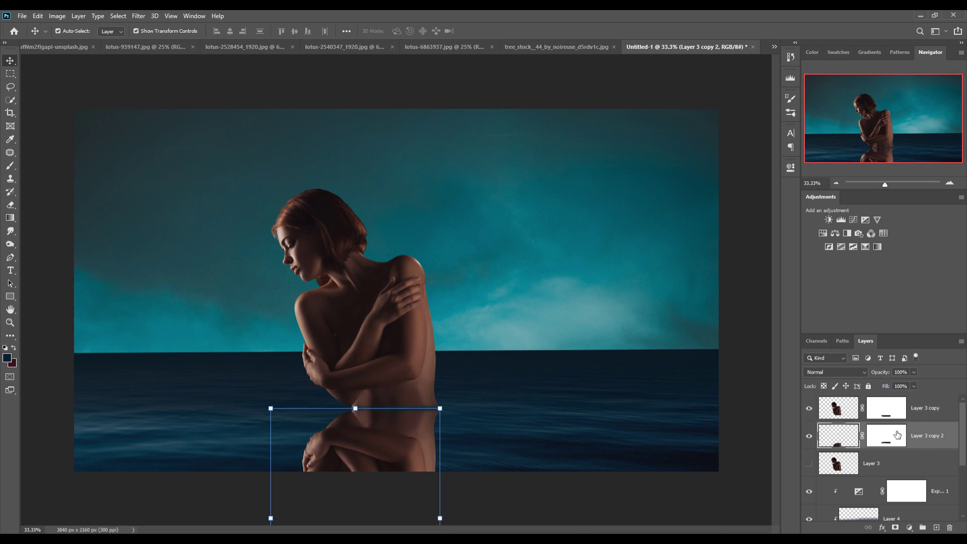
pyautogui.hotkey('shift', 'Up')
pyautogui.press('Up')
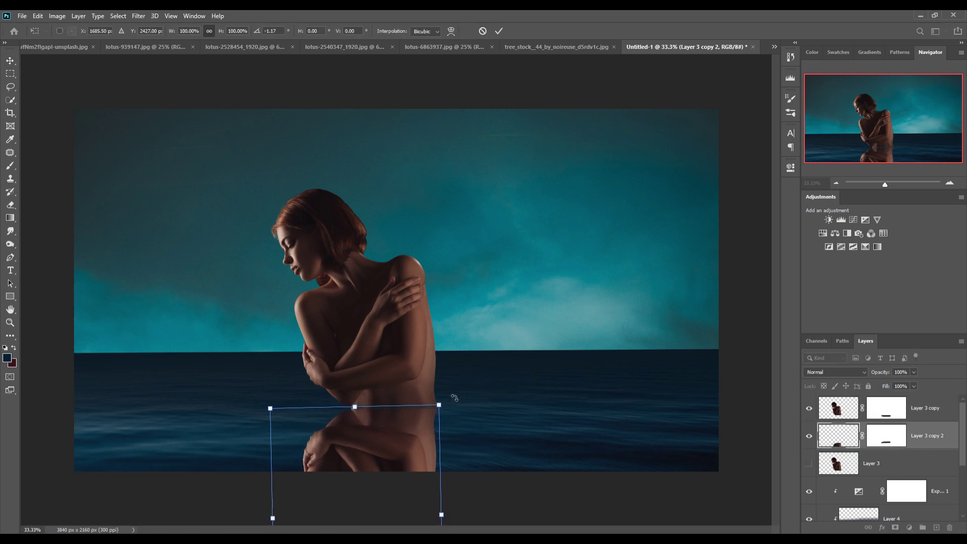
pyautogui.moveTo(454, 402); pyautogui.dragTo(454, 397)
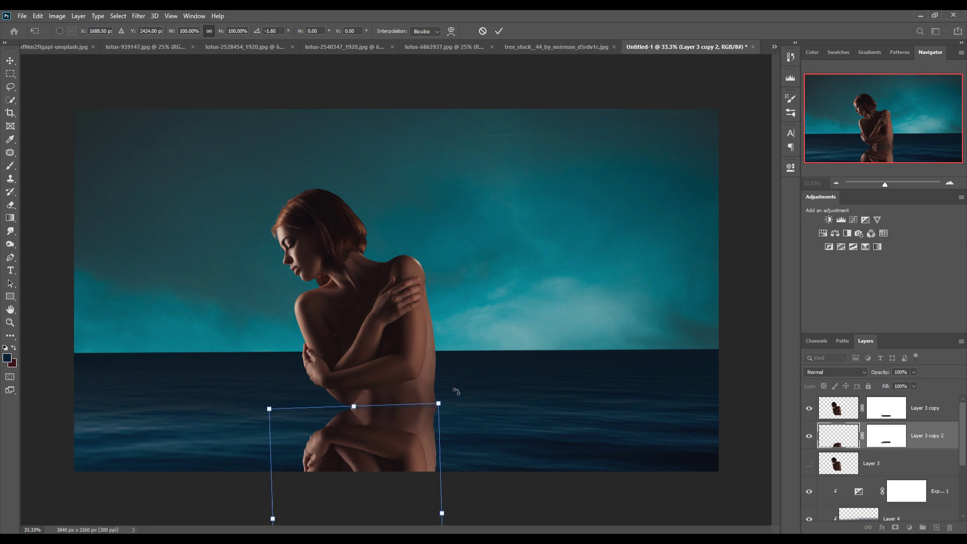
pyautogui.press('Return')
pyautogui.click(139, 15)
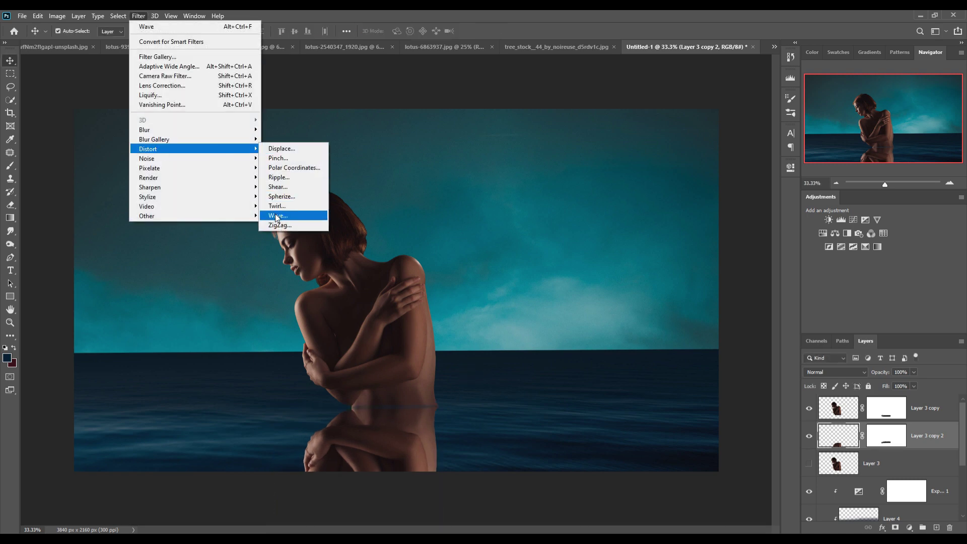
# In the Wave filter, keep the sine wave type with 74 generators
pyautogui.click(275, 214)
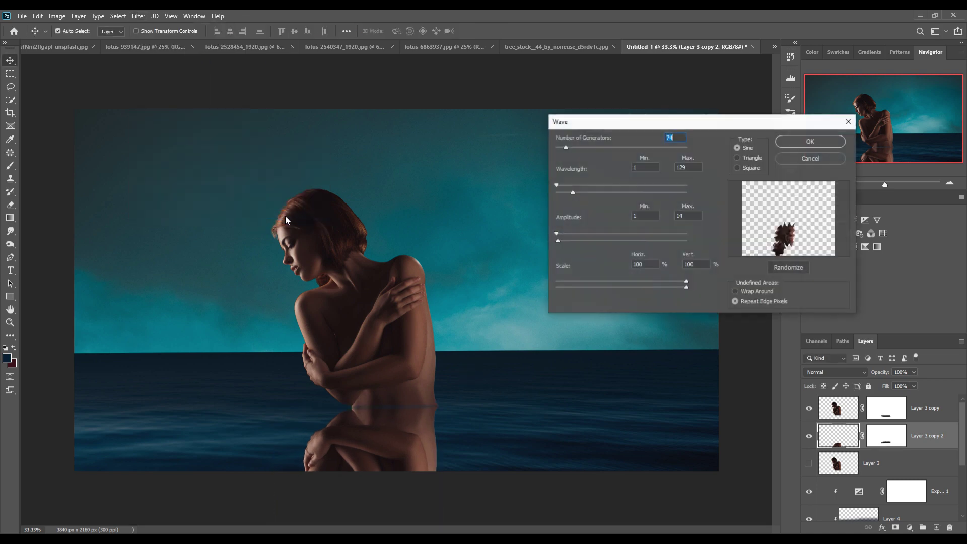
pyautogui.click(739, 169)
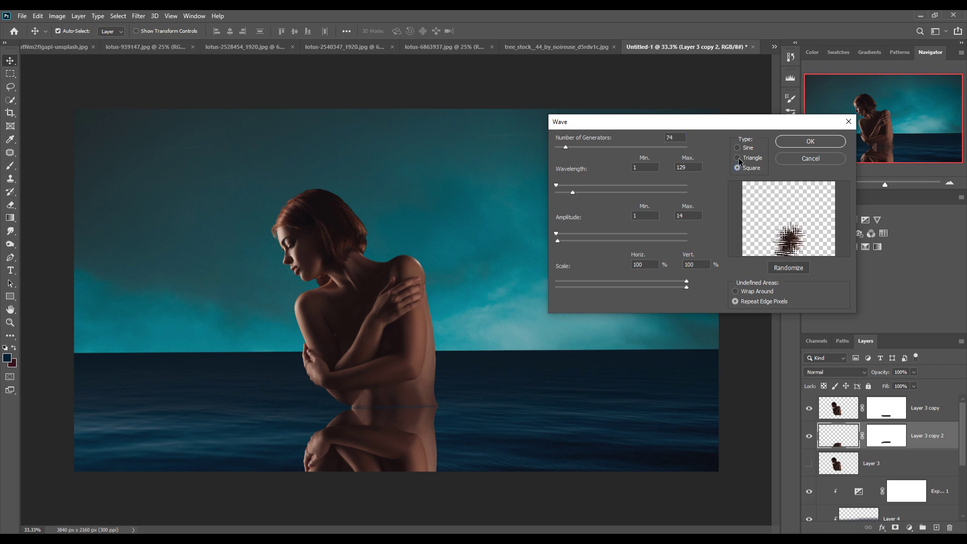
pyautogui.click(738, 159)
pyautogui.click(737, 148)
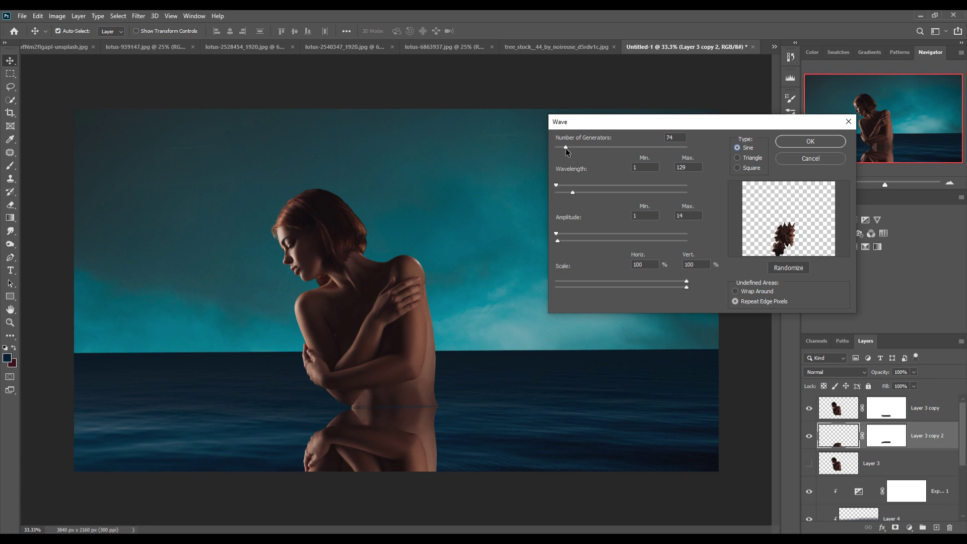
pyautogui.moveTo(567, 148); pyautogui.dragTo(546, 148)
pyautogui.moveTo(557, 147)
pyautogui.mouseDown()
pyautogui.moveTo(566, 147)
pyautogui.moveTo(544, 150)
pyautogui.mouseUp()
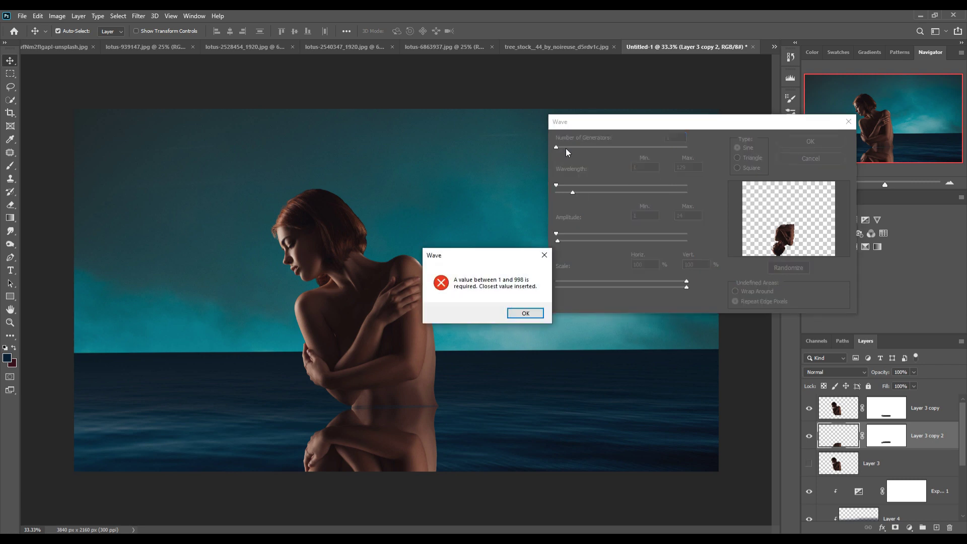
pyautogui.press('Return')
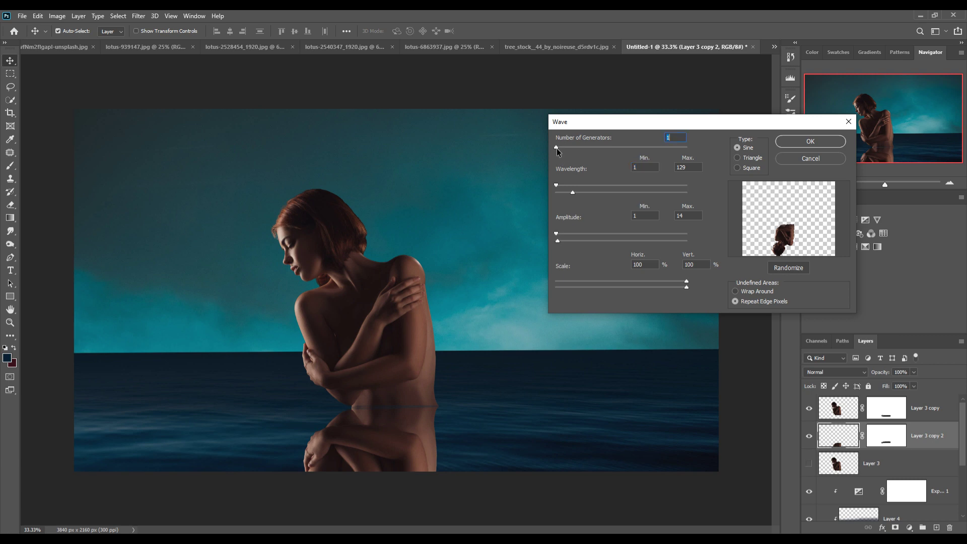
pyautogui.moveTo(558, 147); pyautogui.dragTo(566, 147)
# Lengthen the minimum wavelength, raise the maximum amplitude, compress the horizontal scale, apply, and shift the reflection right
pyautogui.moveTo(558, 186); pyautogui.dragTo(589, 194)
pyautogui.moveTo(557, 241); pyautogui.dragTo(564, 244)
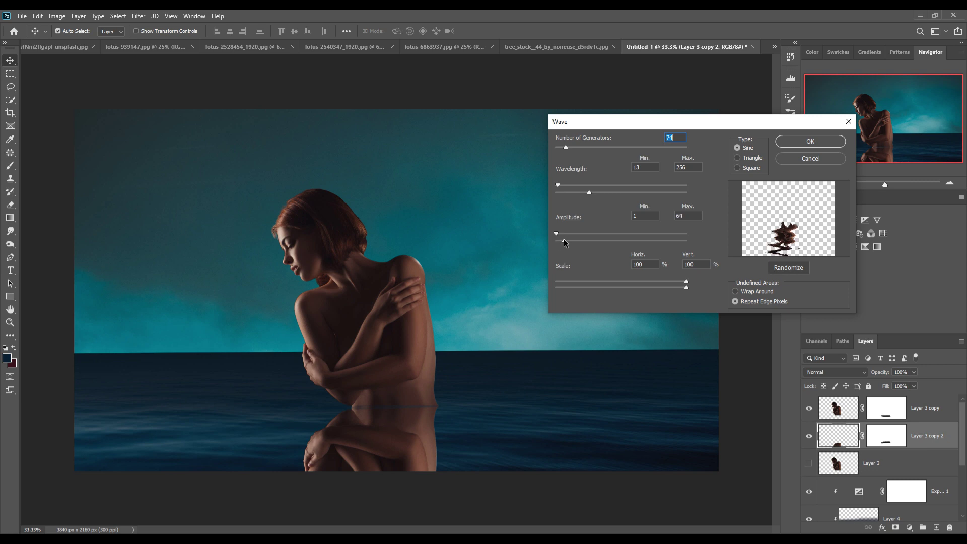
pyautogui.moveTo(687, 281)
pyautogui.mouseDown()
pyautogui.moveTo(615, 283)
pyautogui.moveTo(693, 283)
pyautogui.moveTo(646, 288)
pyautogui.mouseUp()
pyautogui.click(810, 142)
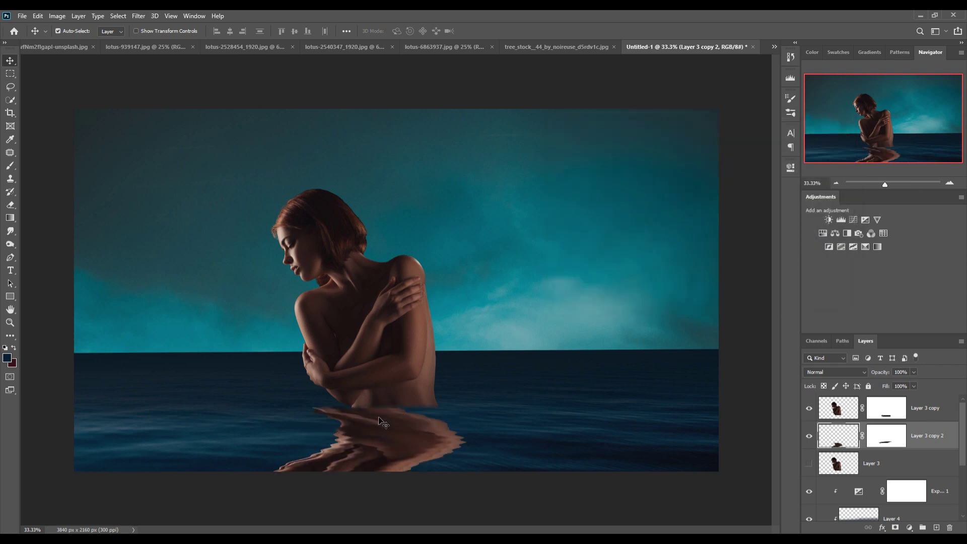
pyautogui.moveTo(378, 417); pyautogui.dragTo(416, 422)
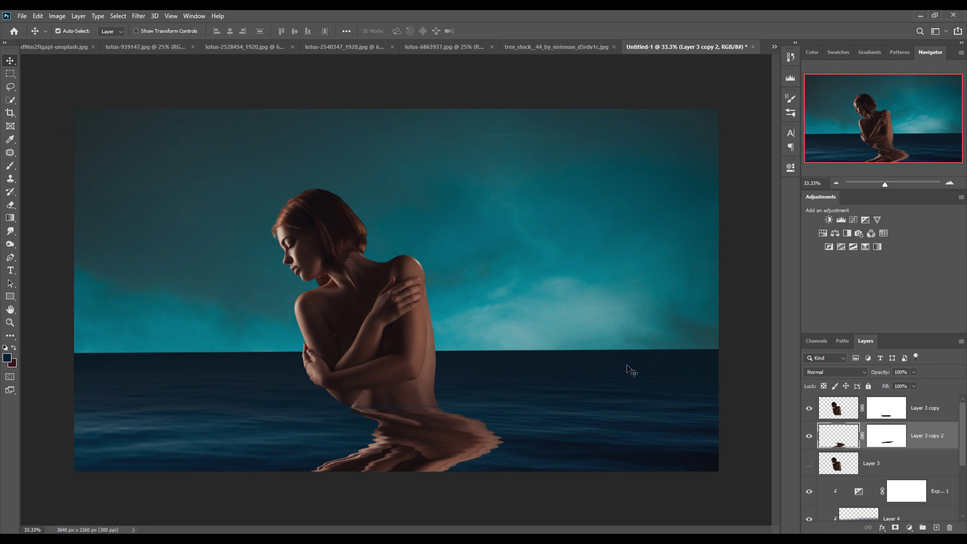
pyautogui.press('Right')
pyautogui.press('Right')
pyautogui.press('Right')
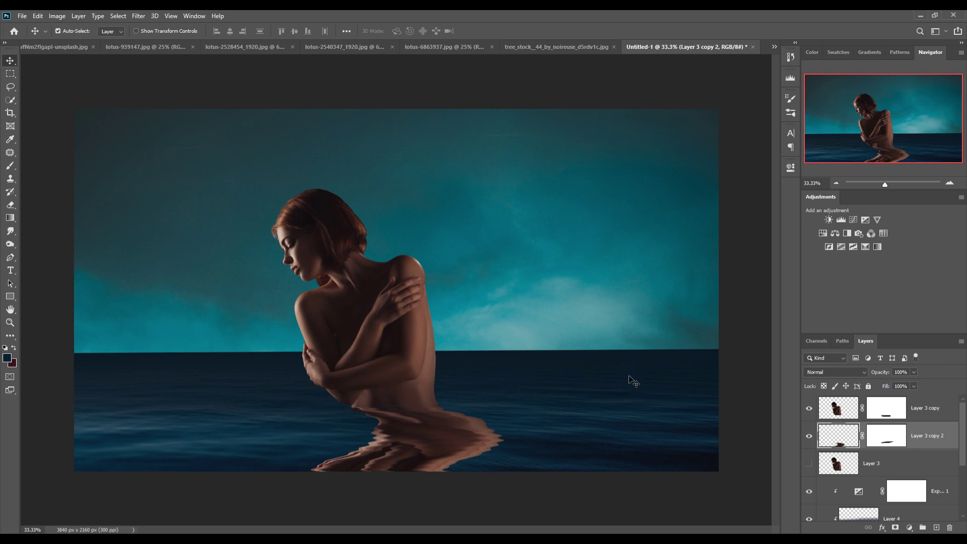
# Fade the rippled reflection layer to 40% opacity
pyautogui.click(898, 440)
pyautogui.click(912, 372)
pyautogui.moveTo(912, 383); pyautogui.dragTo(890, 385)
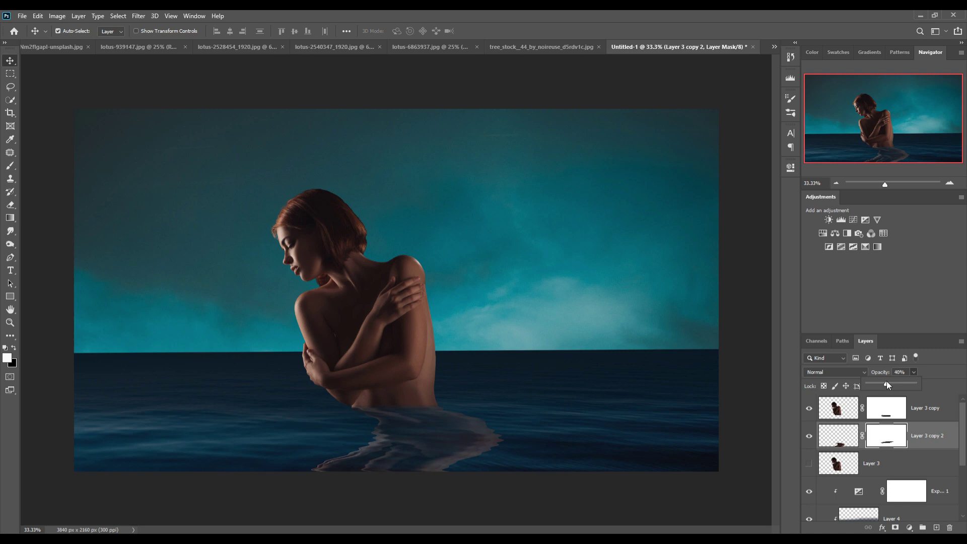
pyautogui.click(890, 437)
# Paint black with a large brush on the reflection mask to hide the lower streaks
pyautogui.click(10, 171)
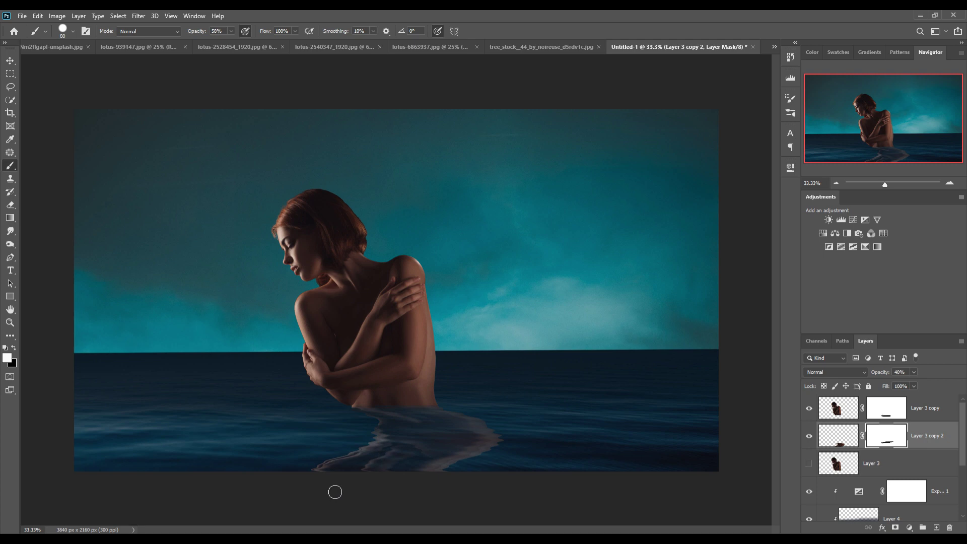
pyautogui.press(']')
pyautogui.press(']')
pyautogui.press(']')
pyautogui.press(']')
pyautogui.press(']')
pyautogui.click(13, 348)
pyautogui.press(']')
pyautogui.press(']')
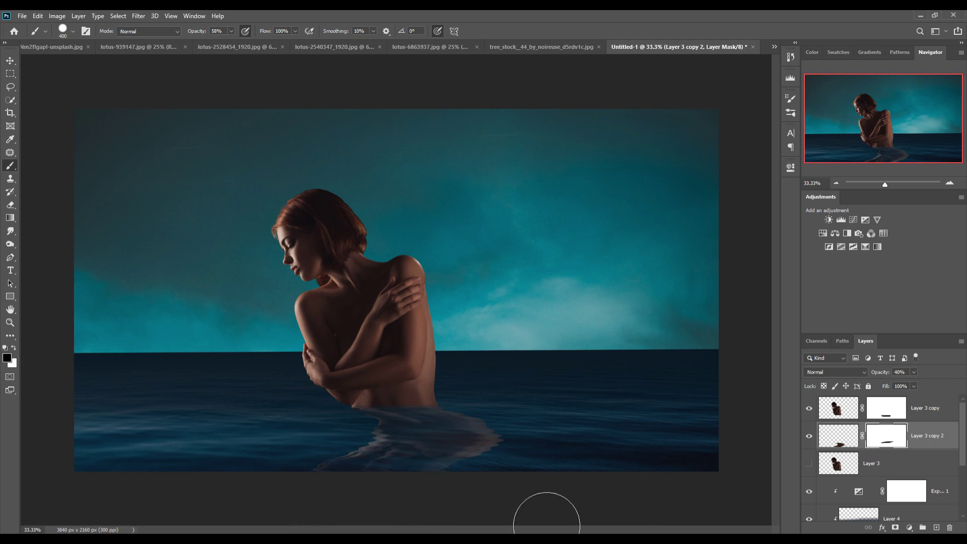
pyautogui.moveTo(640, 496)
pyautogui.mouseDown()
pyautogui.moveTo(528, 523)
pyautogui.moveTo(551, 516)
pyautogui.moveTo(584, 527)
pyautogui.moveTo(447, 514)
pyautogui.mouseUp()
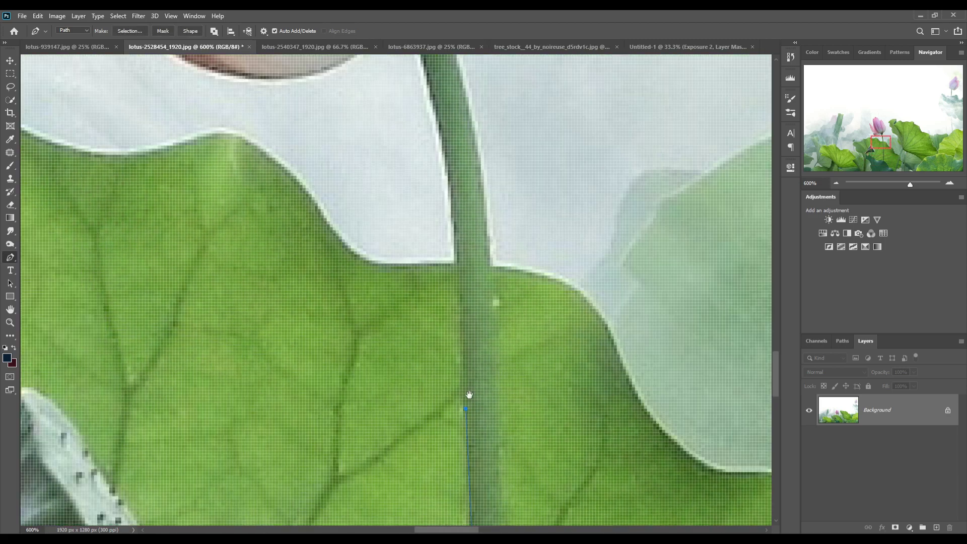
# Trace the lotus and its stem with a path, then duplicate a stem piece to lengthen it
pyautogui.moveTo(469, 395); pyautogui.dragTo(484, 524)
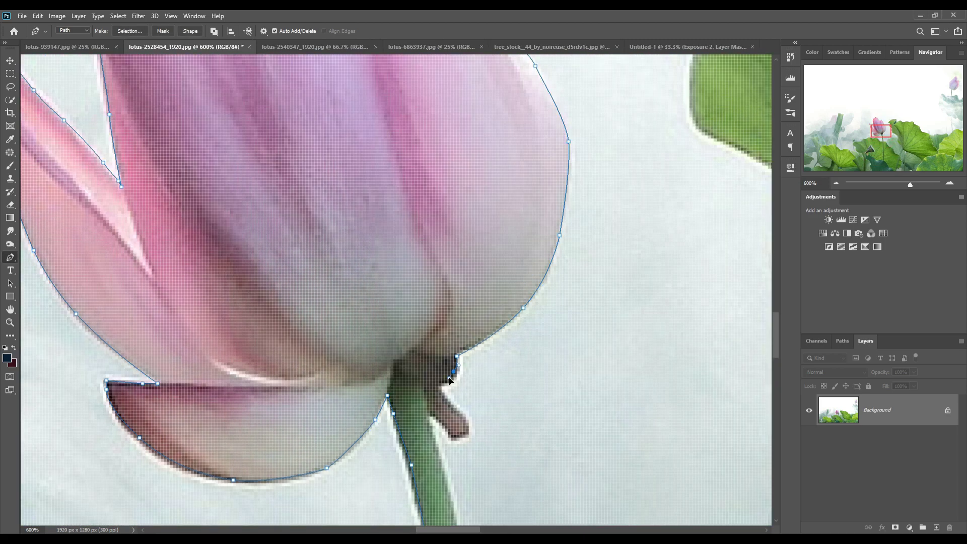
pyautogui.click(477, 344)
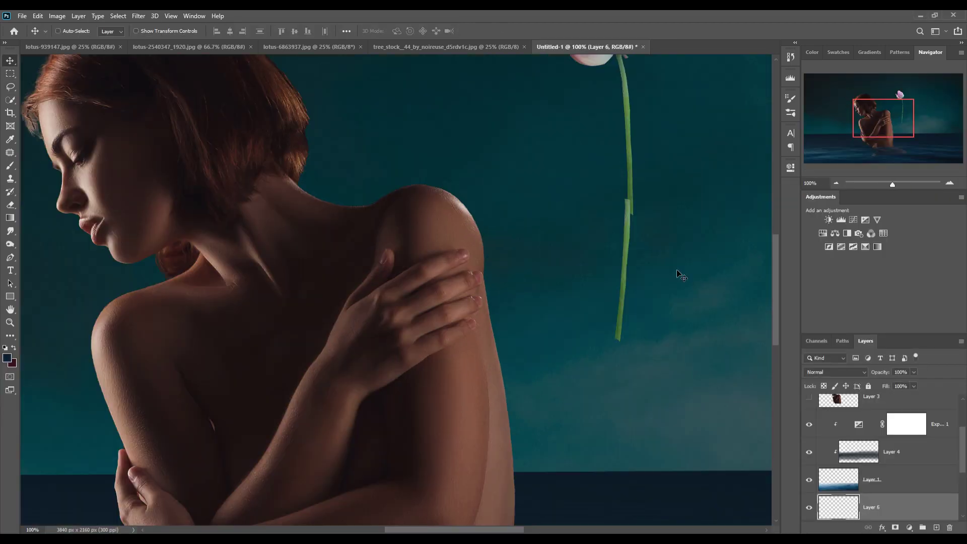
pyautogui.scroll(-5, 589, 197)
pyautogui.hotkey('ctrl', 'j')
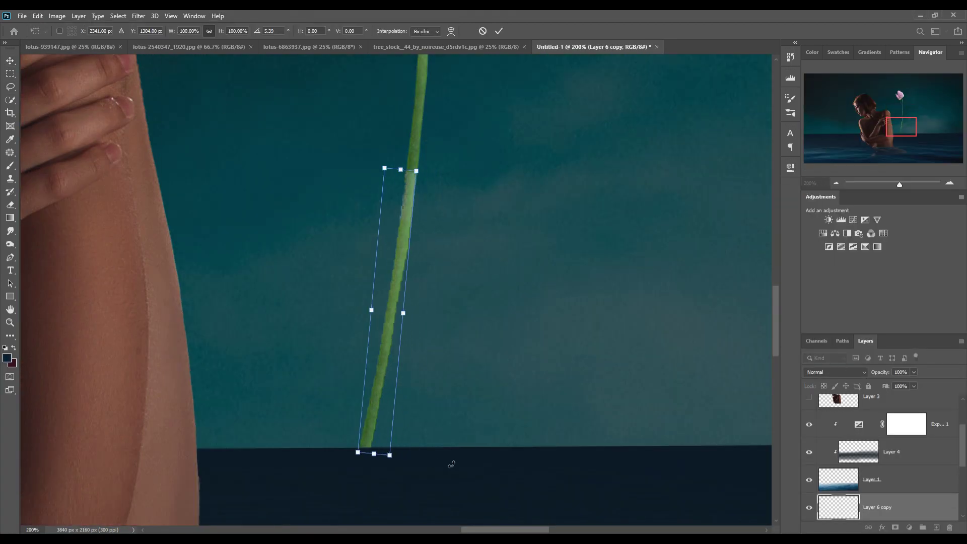
pyautogui.hotkey('ctrl', 'shift', ']')
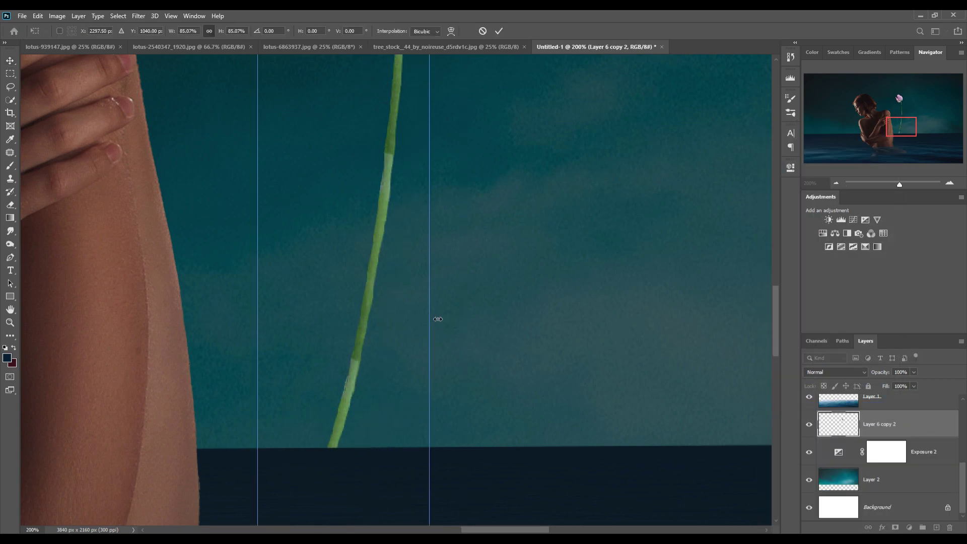
pyautogui.hotkey('ctrl', '-')
pyautogui.hotkey('ctrl', '-')
pyautogui.hotkey('ctrl', '-')
pyautogui.click(309, 47)
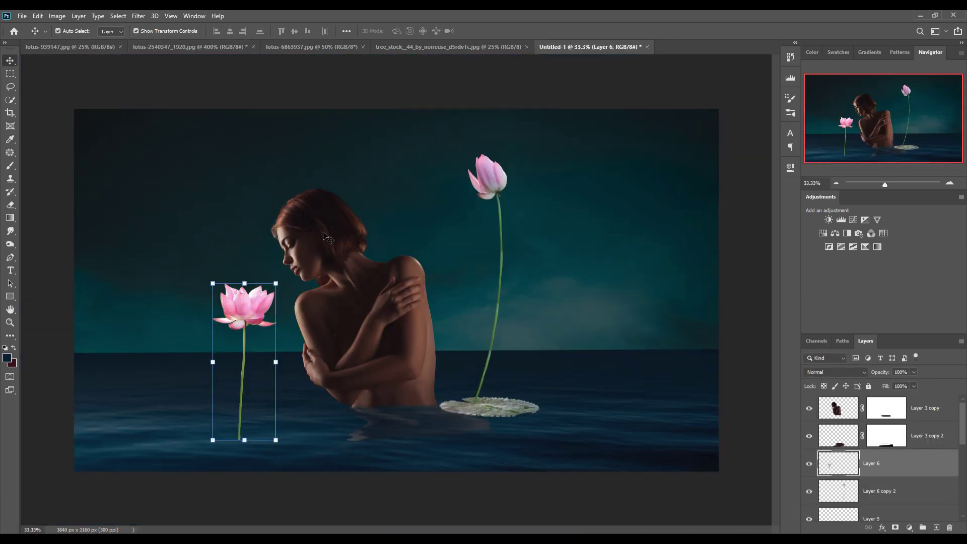
# Move the left lotus up-left and pin its flower and stem base with Puppet Warp
pyautogui.moveTo(254, 307); pyautogui.dragTo(232, 285)
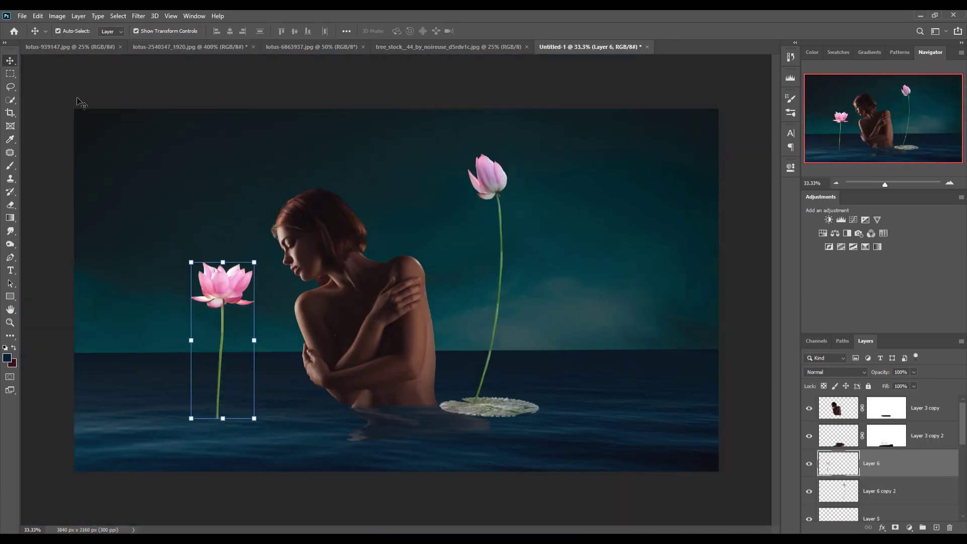
pyautogui.click(38, 16)
pyautogui.moveTo(53, 246)
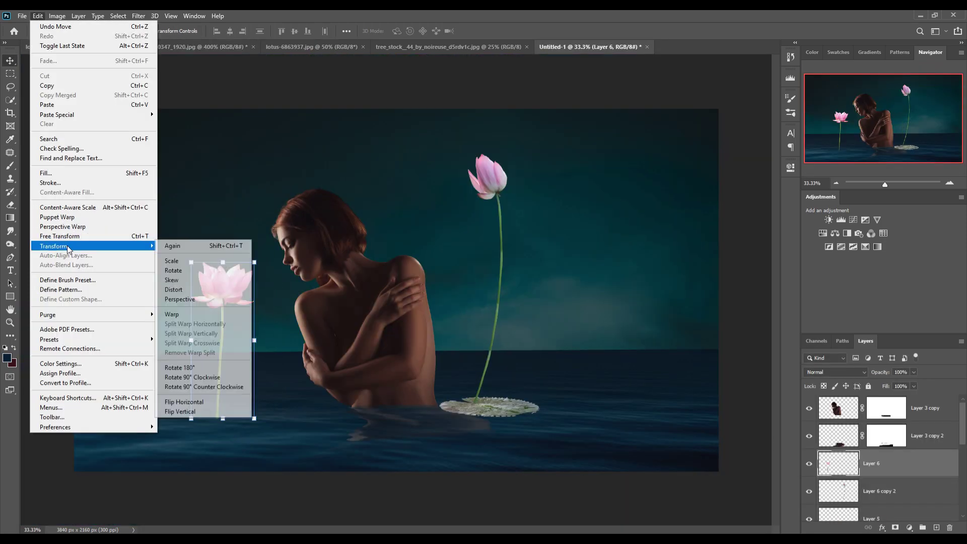
pyautogui.click(59, 220)
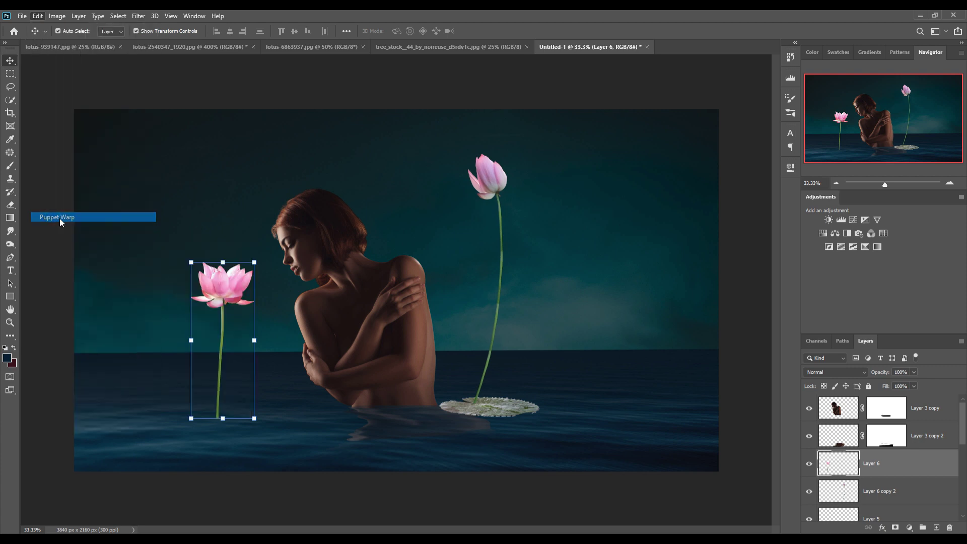
pyautogui.click(229, 283)
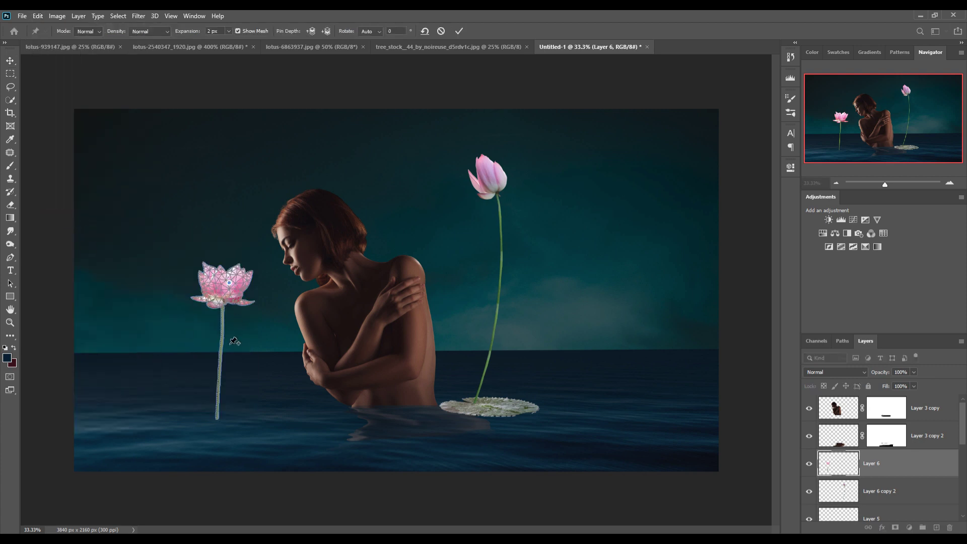
pyautogui.click(222, 313)
# Bend the left lotus stem into a gentle curve, then shrink the lotus slightly and nudge it right
pyautogui.moveTo(218, 417)
pyautogui.mouseDown()
pyautogui.moveTo(255, 401)
pyautogui.moveTo(275, 424)
pyautogui.mouseUp()
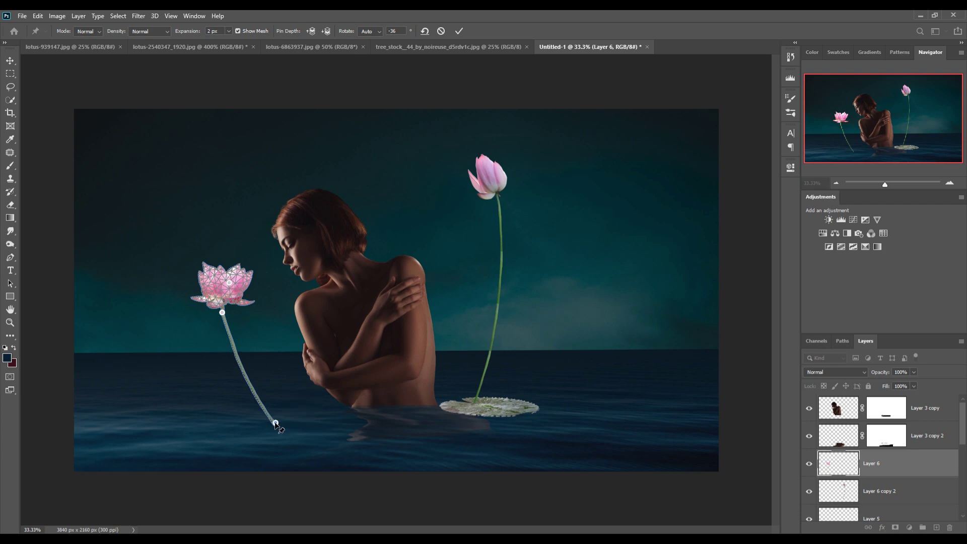
pyautogui.click(244, 372)
pyautogui.moveTo(245, 373); pyautogui.dragTo(235, 379)
pyautogui.click(459, 31)
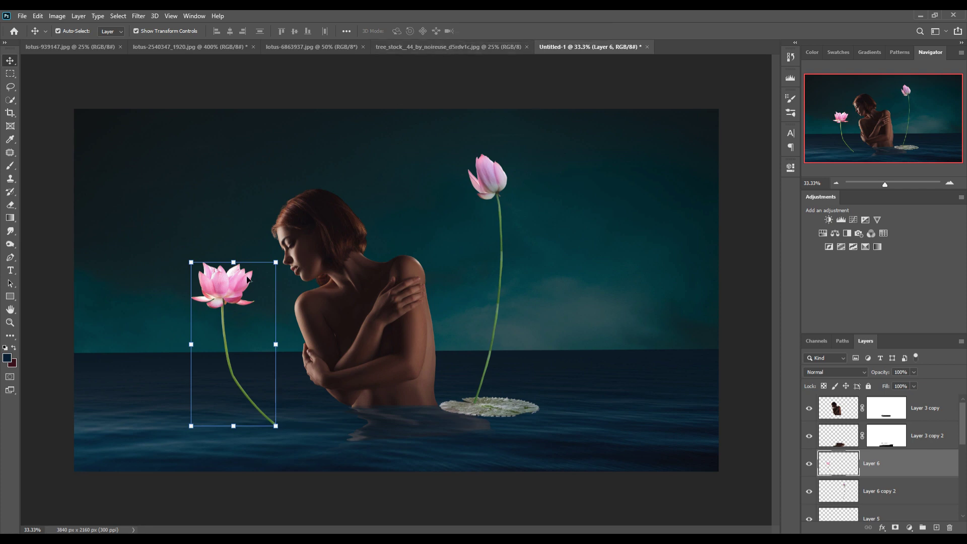
pyautogui.moveTo(285, 263); pyautogui.dragTo(266, 298)
pyautogui.moveTo(227, 330); pyautogui.dragTo(239, 330)
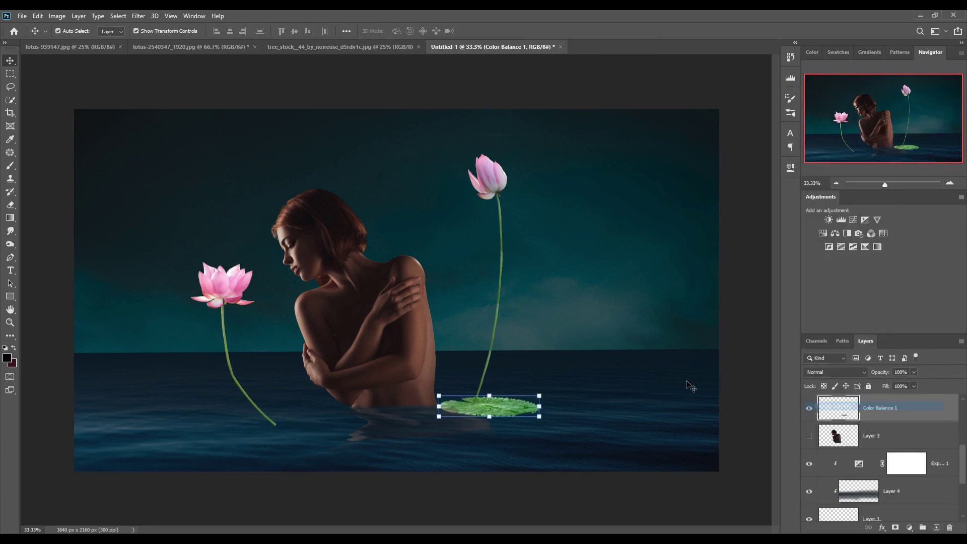
# Duplicate the lily pad layer and place a smaller copy under the left stem
pyautogui.rightClick(928, 413)
pyautogui.click(839, 165)
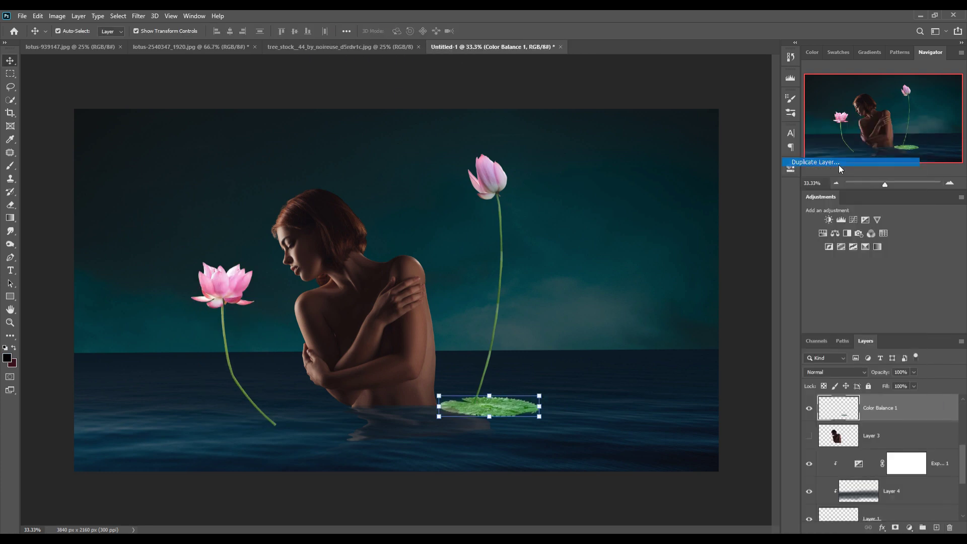
pyautogui.click(566, 162)
pyautogui.moveTo(542, 397); pyautogui.dragTo(307, 436)
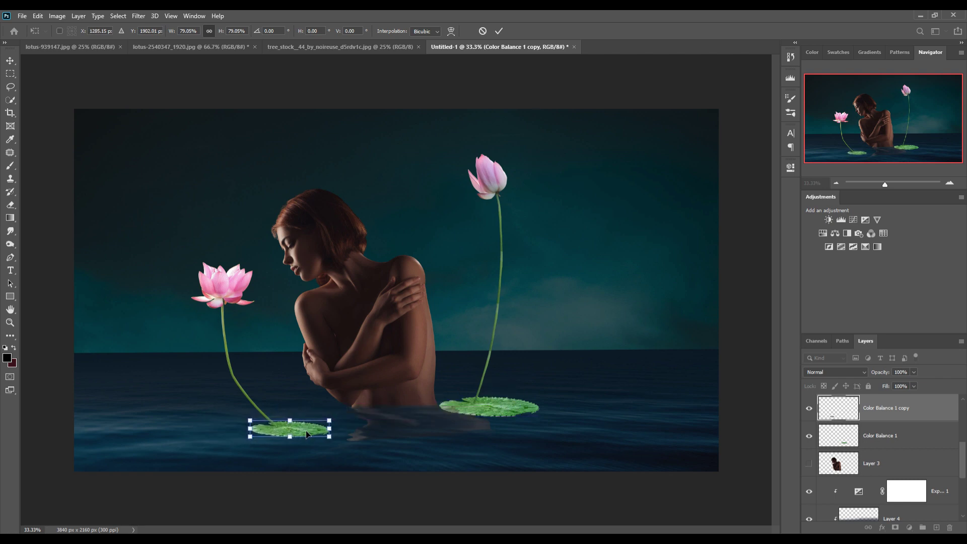
pyautogui.press('Return')
# Add more lily pad copies, moving one right and enlarging and narrowing another
pyautogui.hotkey('ctrl', 'j')
pyautogui.moveTo(313, 428); pyautogui.dragTo(549, 444)
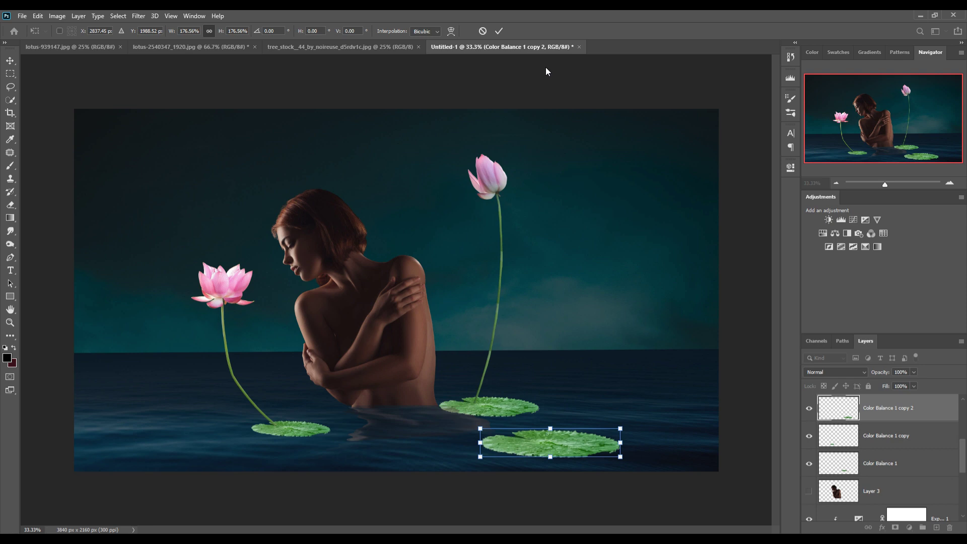
pyautogui.hotkey('ctrl', 'j')
pyautogui.hotkey('ctrl', 't')
pyautogui.moveTo(636, 377); pyautogui.dragTo(664, 407)
pyautogui.moveTo(569, 404); pyautogui.dragTo(605, 404)
pyautogui.press('Return')
# Add further small lily pads near the right stem and toward the upper left
pyautogui.hotkey('ctrl', 'j')
pyautogui.rightClick(916, 415)
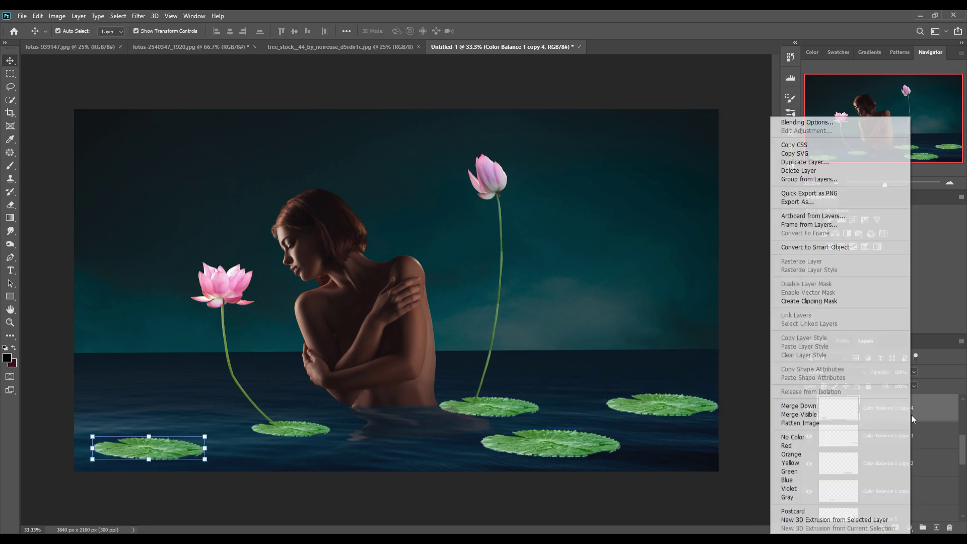
pyautogui.hotkey('ctrl', 'j')
pyautogui.moveTo(269, 417); pyautogui.dragTo(456, 396)
pyautogui.hotkey('ctrl', 'j')
pyautogui.rightClick(887, 464)
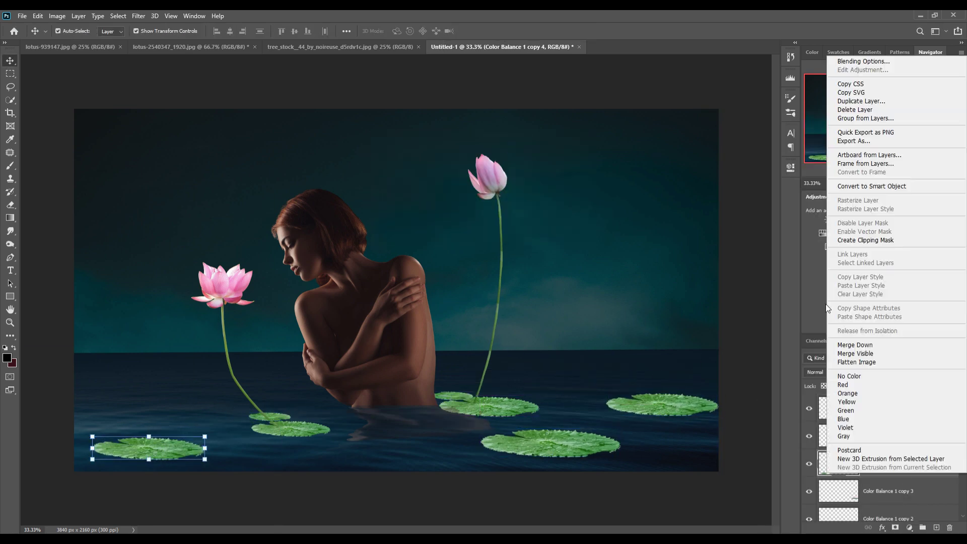
pyautogui.press('Escape')
pyautogui.hotkey('ctrl', 'j')
pyautogui.moveTo(149, 448); pyautogui.dragTo(169, 374)
pyautogui.click(331, 47)
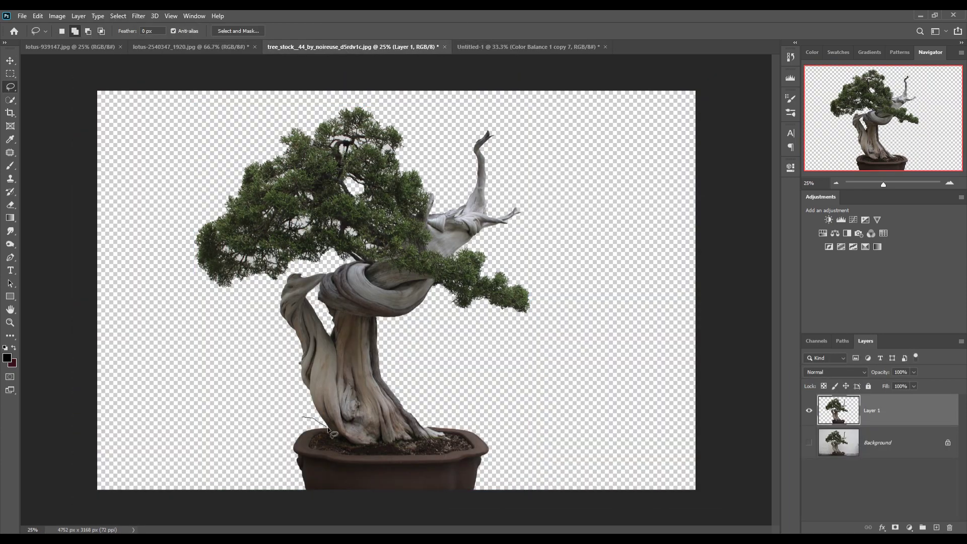
# Delete the bonsai's pot, place the cut-out tree in the composite, and refine its edges
pyautogui.moveTo(333, 433); pyautogui.dragTo(439, 458)
pyautogui.press('Delete')
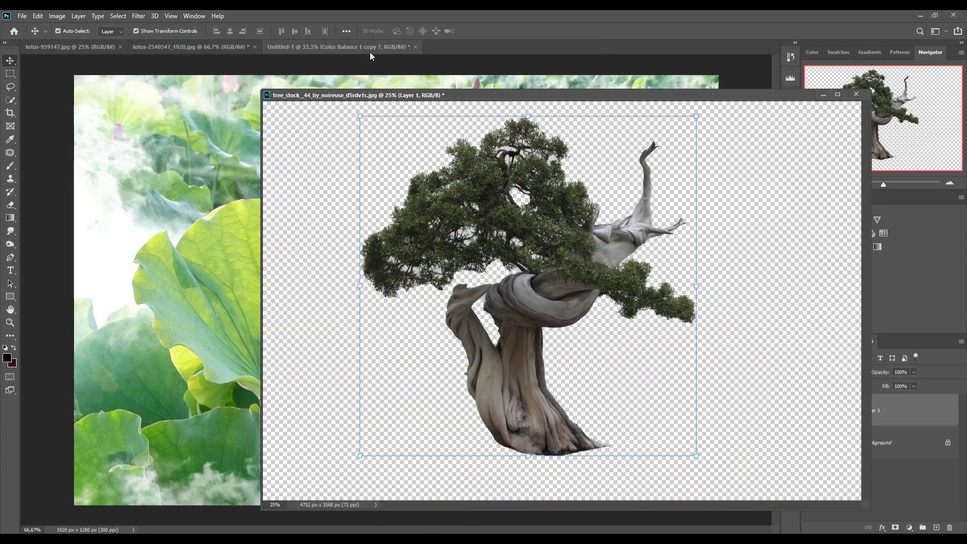
pyautogui.hotkey('ctrl', 't')
pyautogui.press('Return')
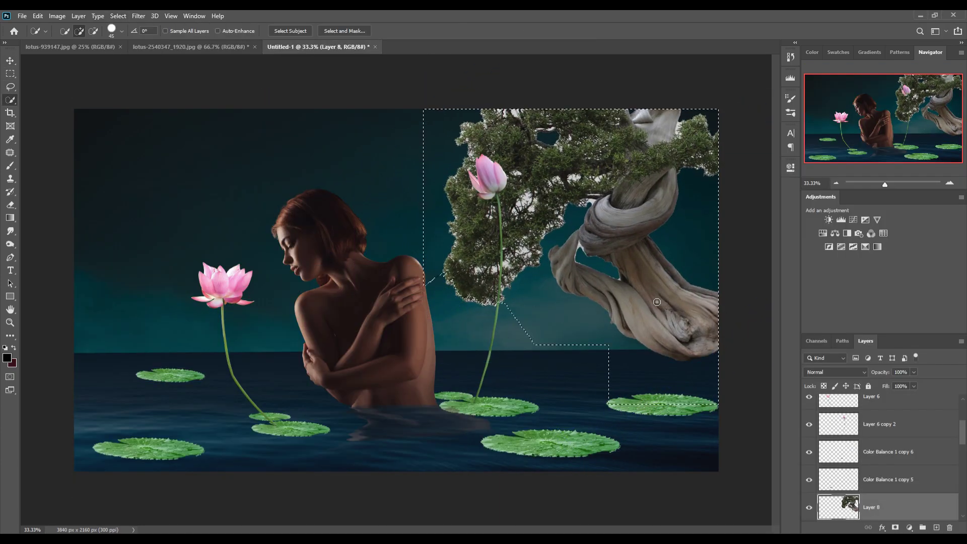
pyautogui.hotkey('ctrl', 'alt', 'r')
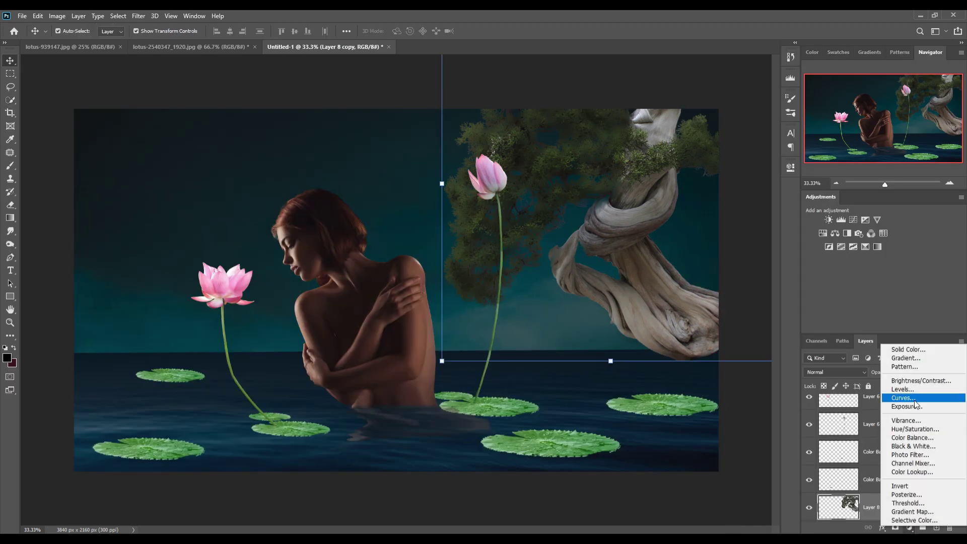
# Darken the tree with a Curves adjustment clipped to it
pyautogui.click(903, 398)
pyautogui.moveTo(723, 263); pyautogui.dragTo(722, 268)
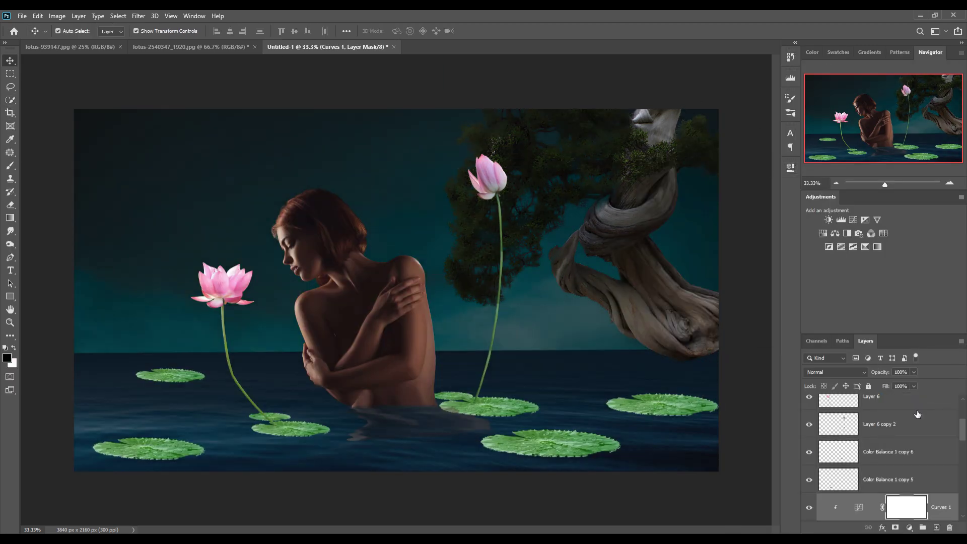
pyautogui.rightClick(907, 507)
pyautogui.click(874, 343)
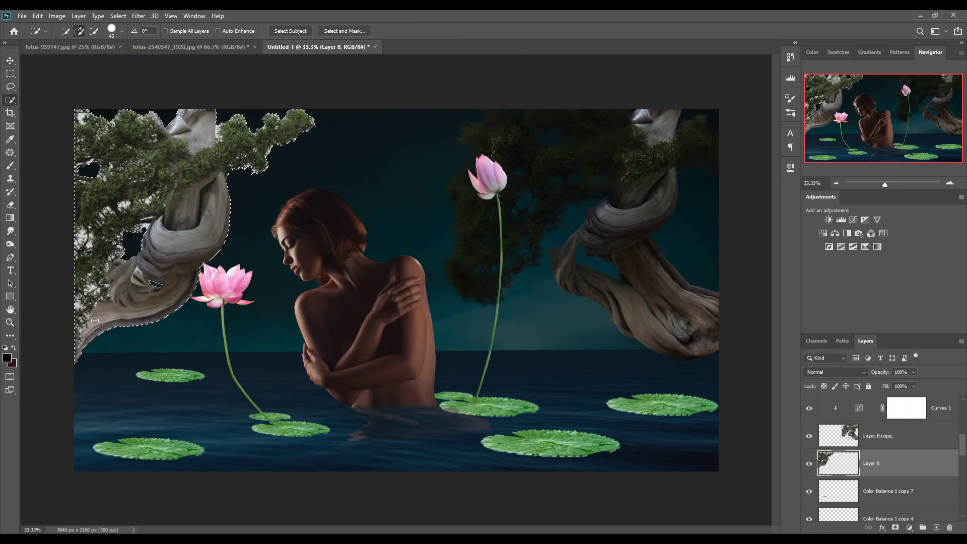
# Refine the left tree copy's branch edges, transform it, and add a new paint layer
pyautogui.hotkey('ctrl', 'alt', 'r')
pyautogui.moveTo(170, 147); pyautogui.dragTo(98, 348)
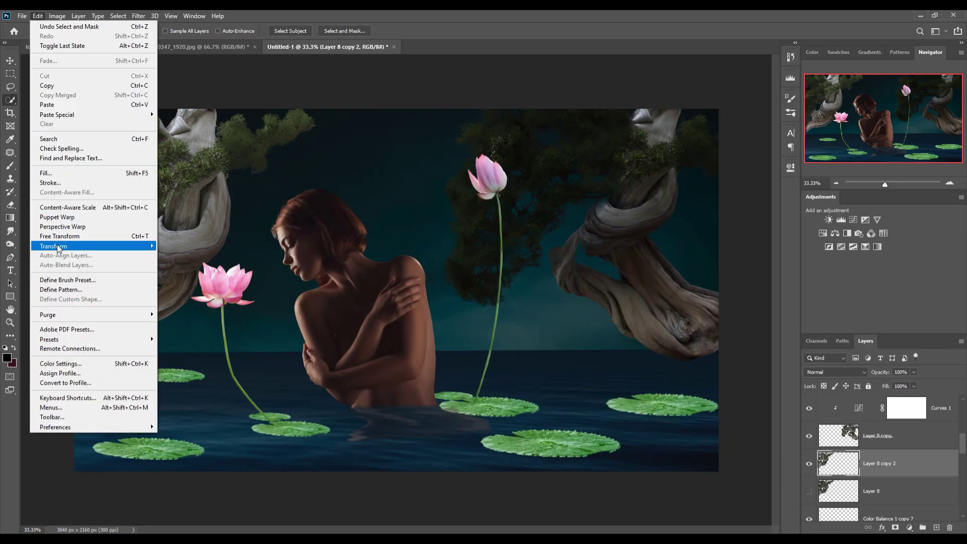
pyautogui.click(912, 442)
pyautogui.press('v')
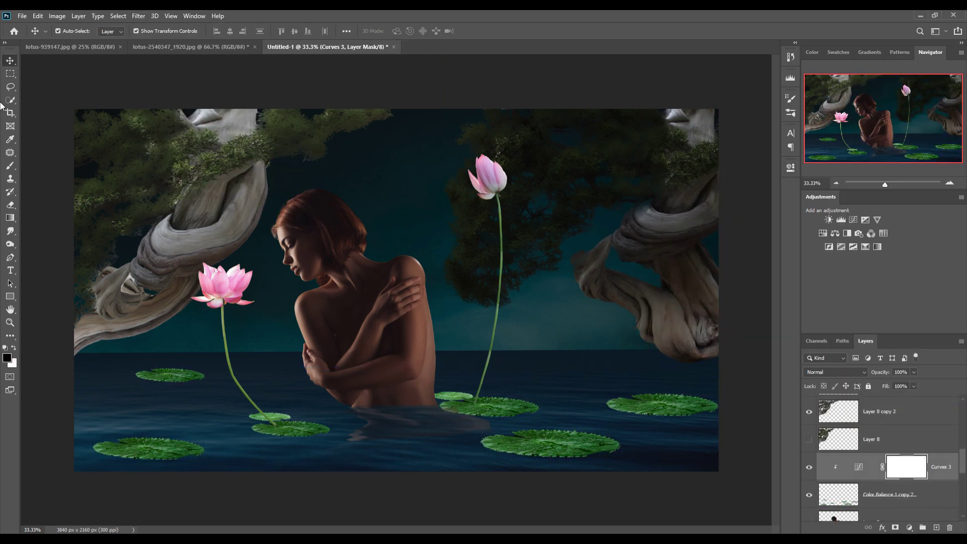
pyautogui.hotkey('ctrl', 'shift', 'alt', 'n')
pyautogui.press('b')
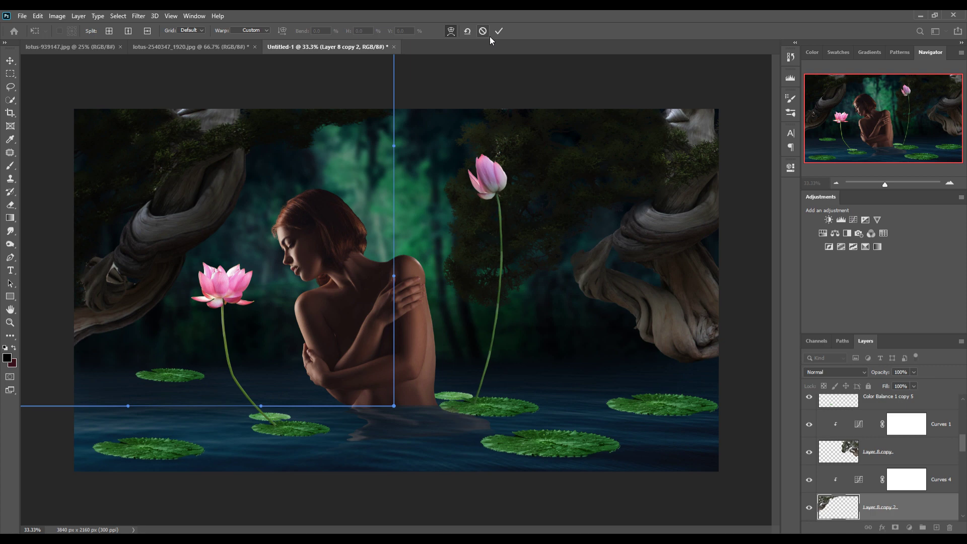
# Commit the tree warp and add an Overlay layer clipped to the left lotus
pyautogui.click(489, 35)
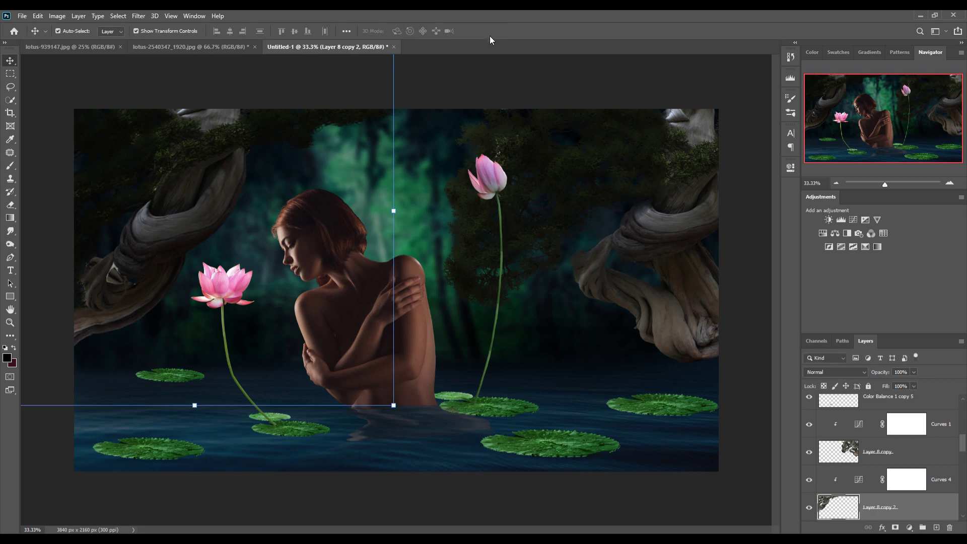
pyautogui.click(293, 255)
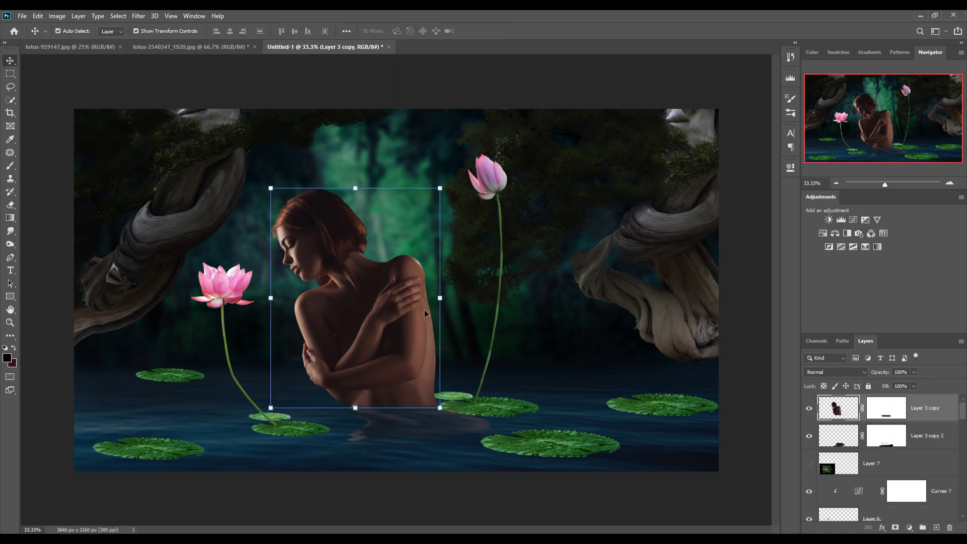
pyautogui.click(231, 289)
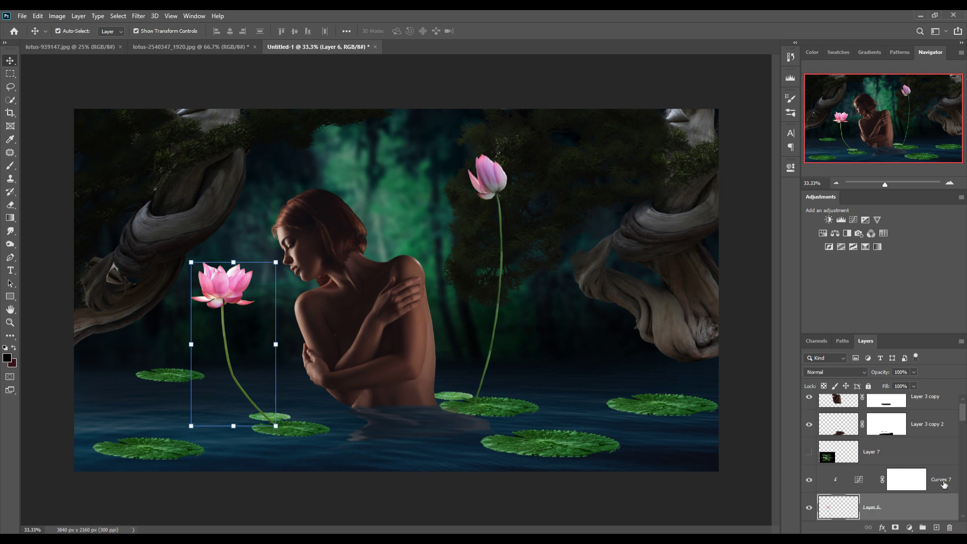
pyautogui.click(938, 527)
pyautogui.rightClick(930, 479)
pyautogui.click(863, 239)
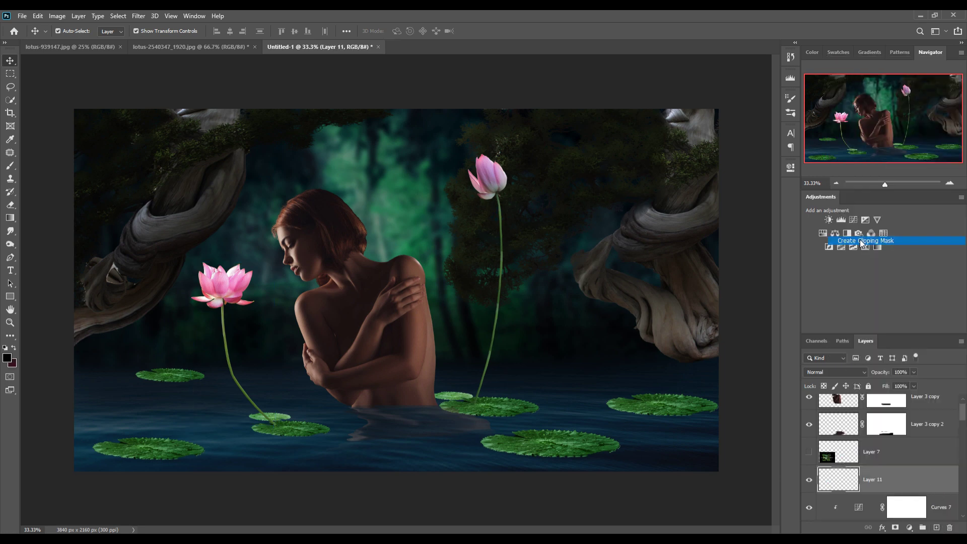
pyautogui.click(854, 370)
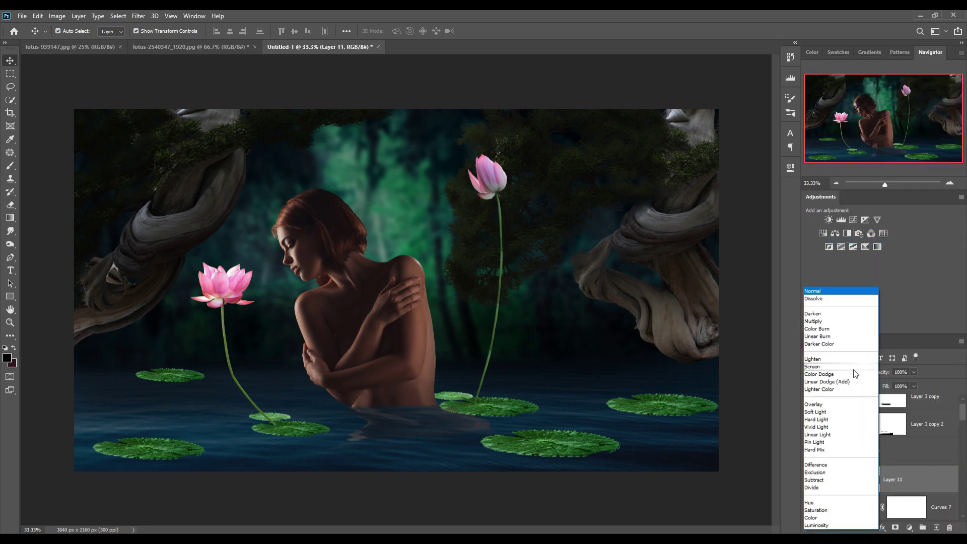
pyautogui.click(831, 402)
# Sample the lotus pink as the brush colour and use a large brush to paint the glow
pyautogui.click(10, 166)
pyautogui.click(7, 357)
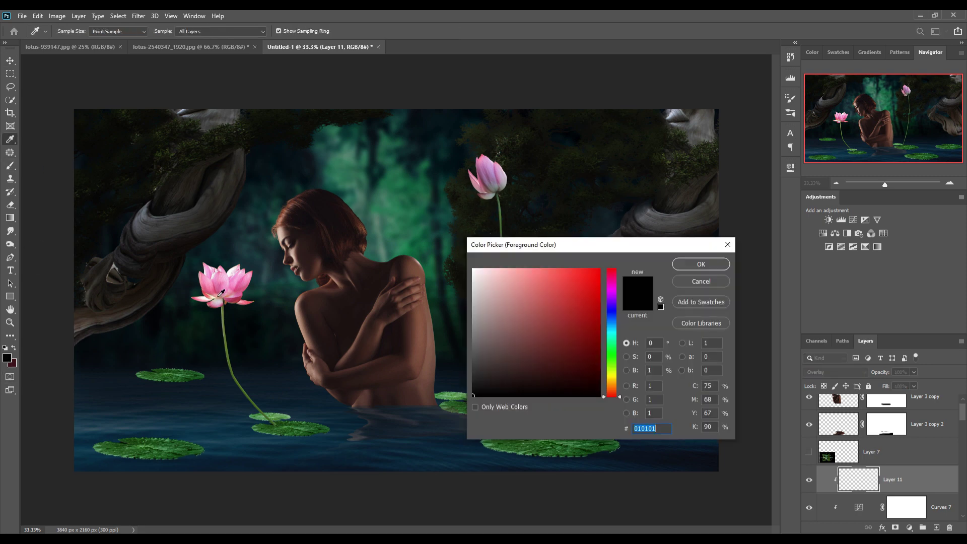
pyautogui.click(227, 285)
pyautogui.click(701, 264)
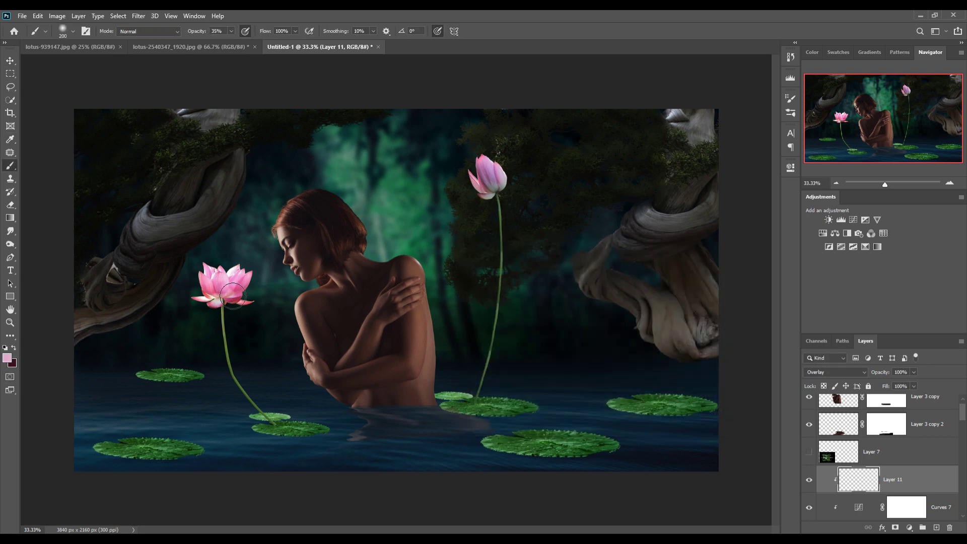
pyautogui.press(']')
pyautogui.press(']')
pyautogui.press(']')
pyautogui.press(']')
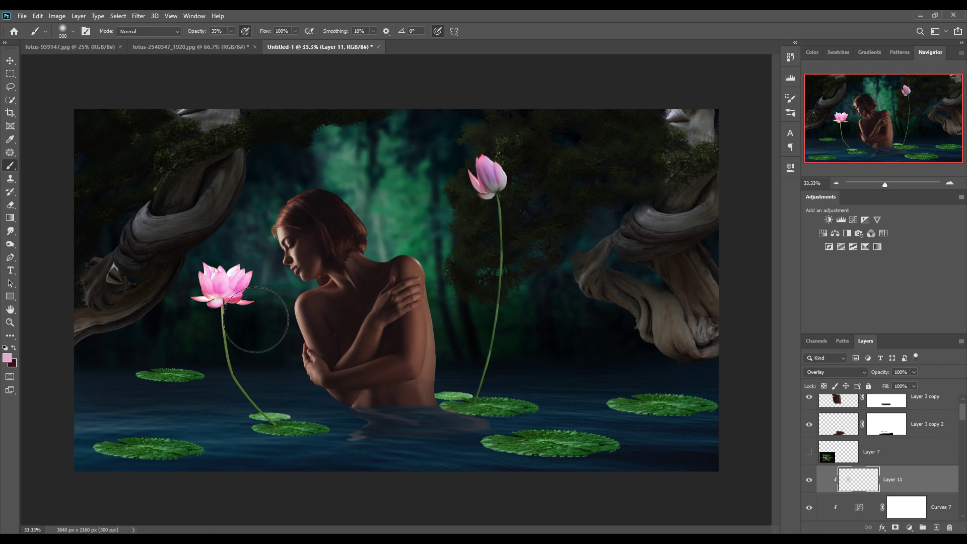
# Add a second Overlay glow layer clipped to the right lotus
pyautogui.scroll(-3, 936, 463)
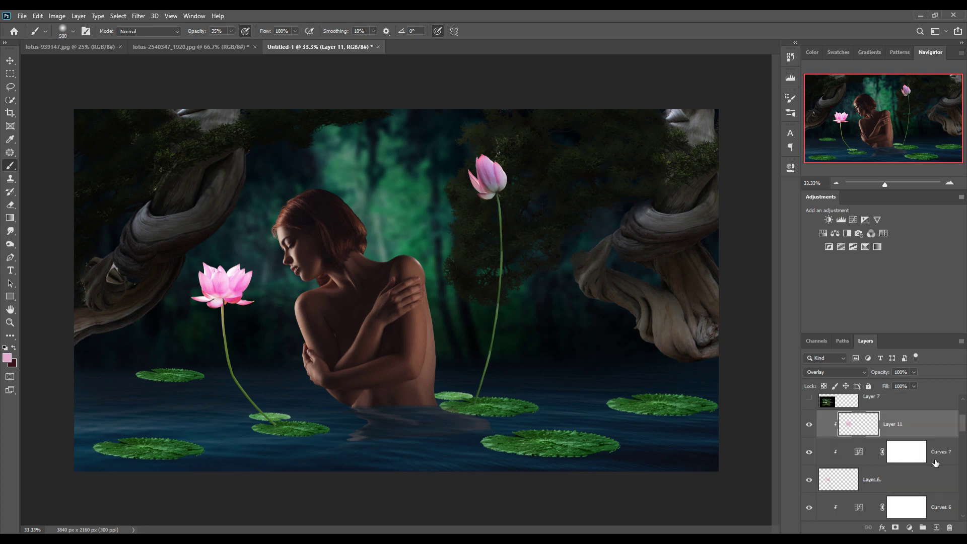
pyautogui.scroll(-2, 936, 464)
pyautogui.click(914, 457)
pyautogui.click(947, 436)
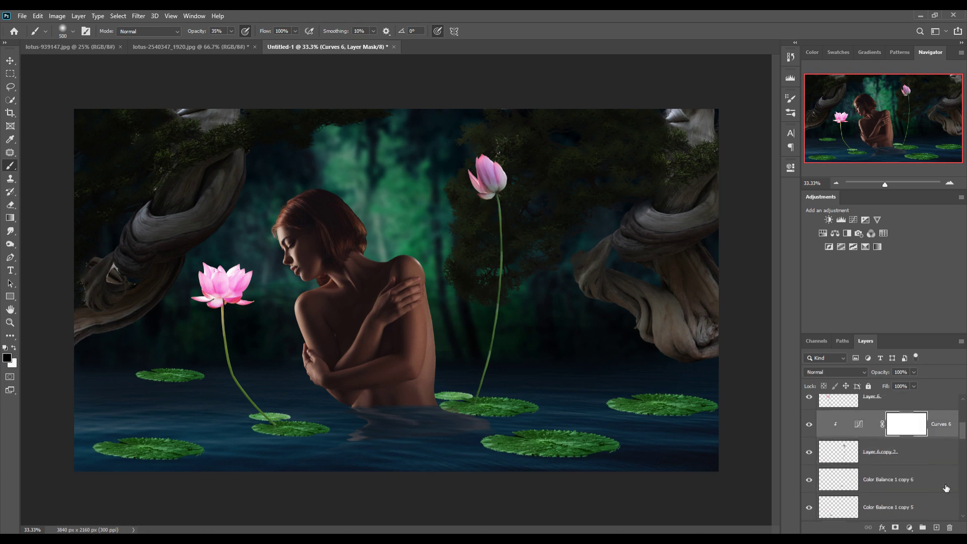
pyautogui.click(937, 527)
pyautogui.rightClick(913, 431)
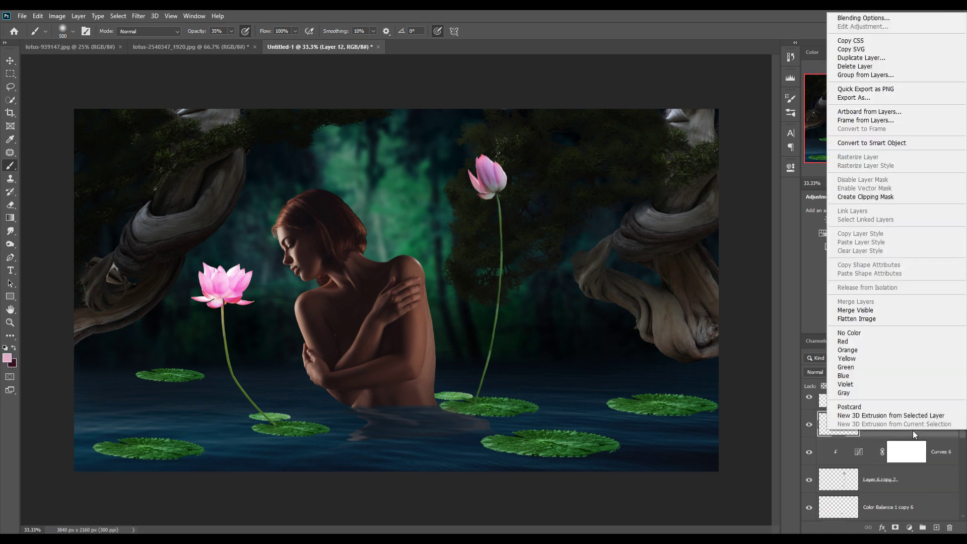
pyautogui.click(858, 197)
pyautogui.click(851, 374)
pyautogui.click(837, 409)
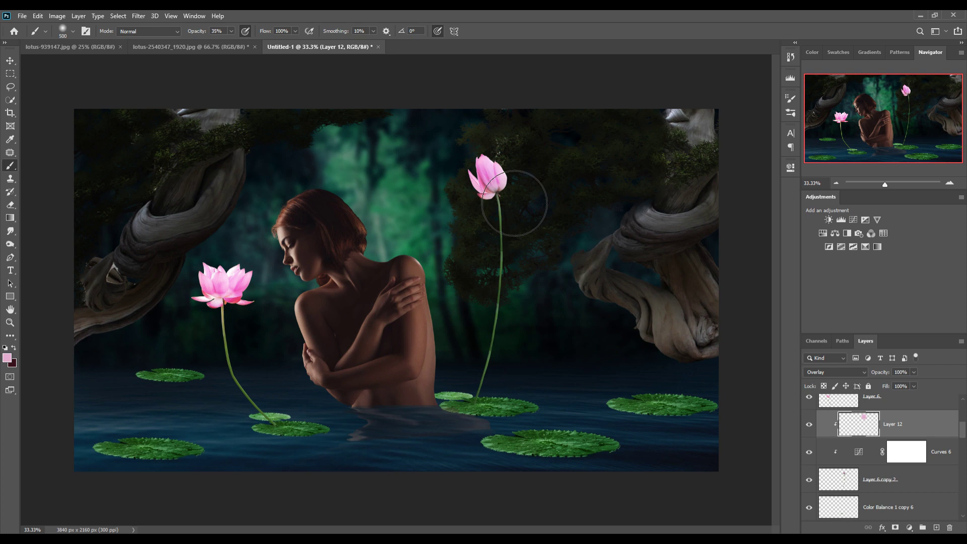
pyautogui.press('v')
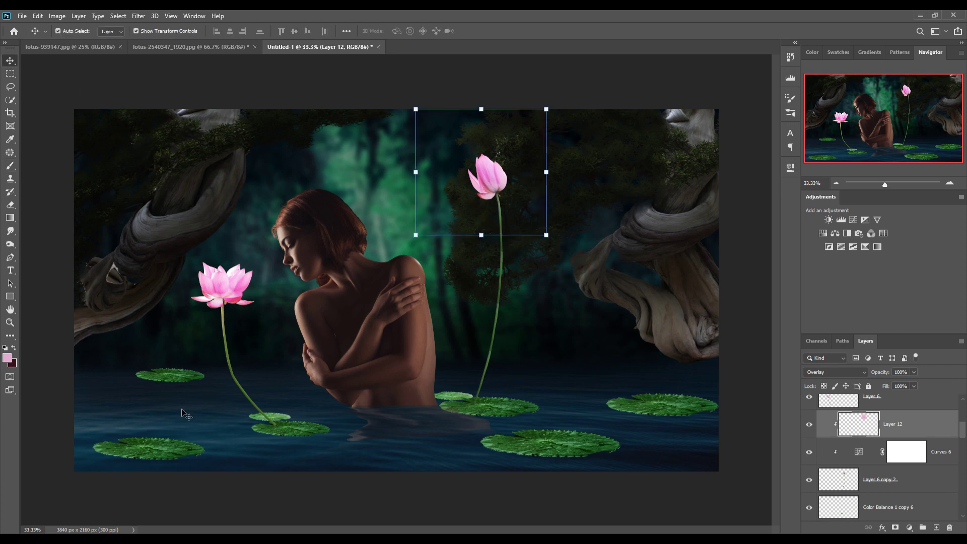
pyautogui.click(182, 411)
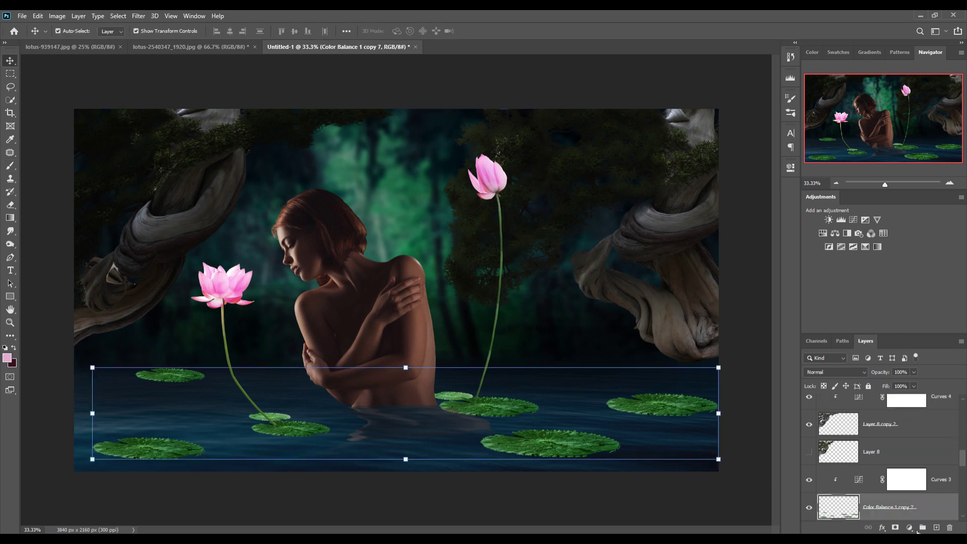
# Darken the water and lily pads with an Exposure adjustment at -0.39
pyautogui.click(917, 530)
pyautogui.click(902, 409)
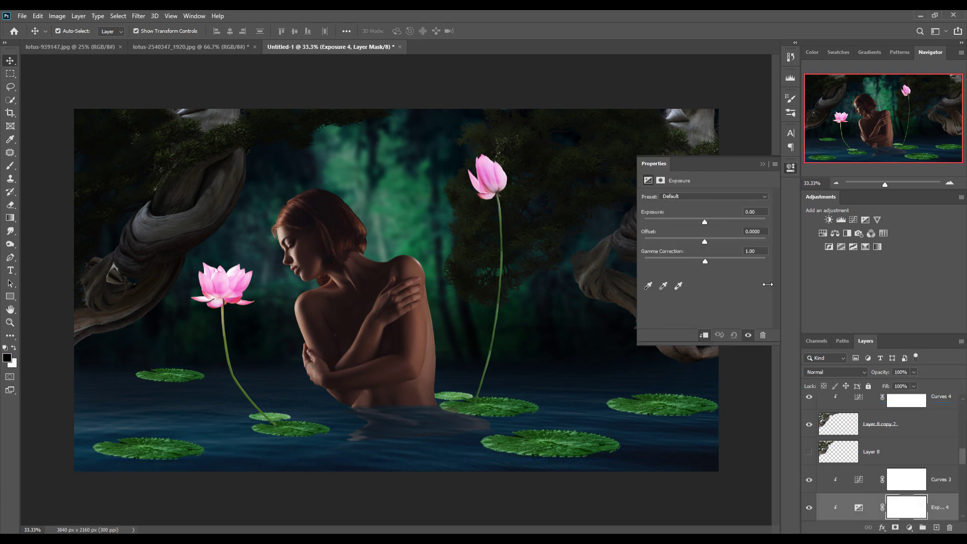
pyautogui.moveTo(704, 222); pyautogui.dragTo(695, 225)
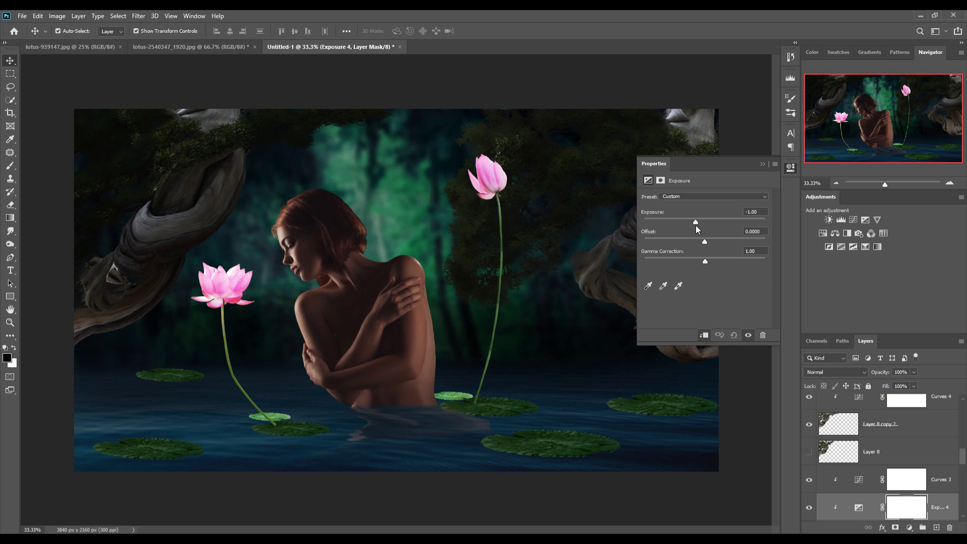
pyautogui.moveTo(698, 226); pyautogui.dragTo(702, 226)
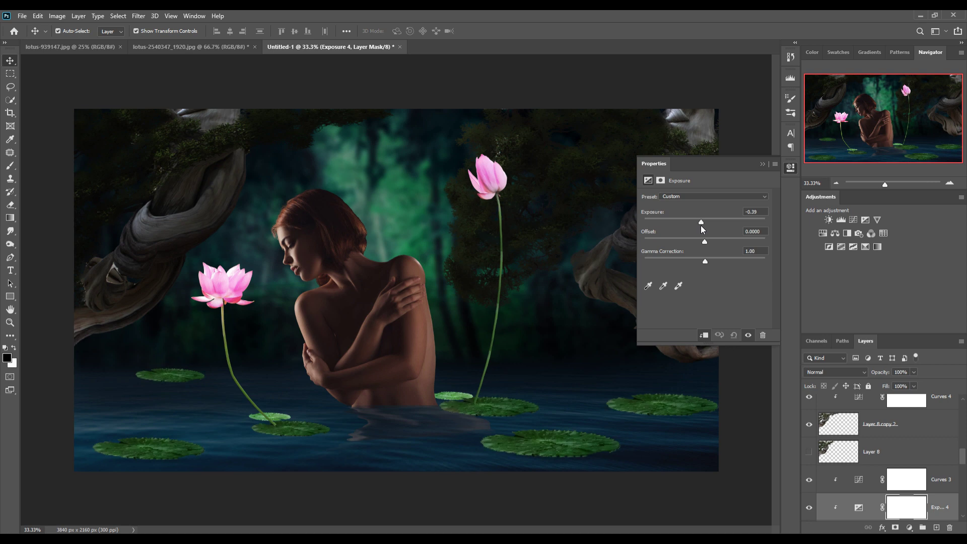
pyautogui.click(762, 164)
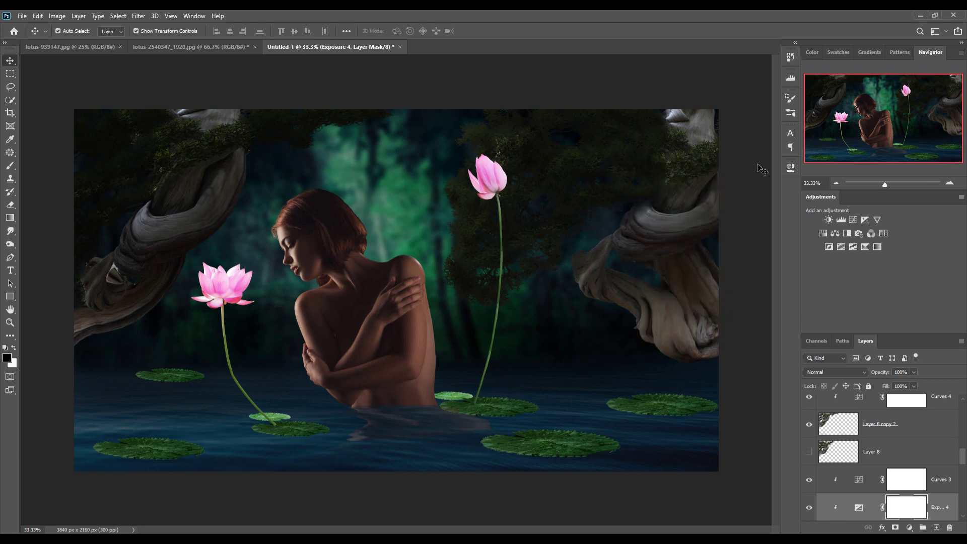
# Mask the left lotus with a small brush where its stem meets the pad, then add a new layer
pyautogui.click(251, 399)
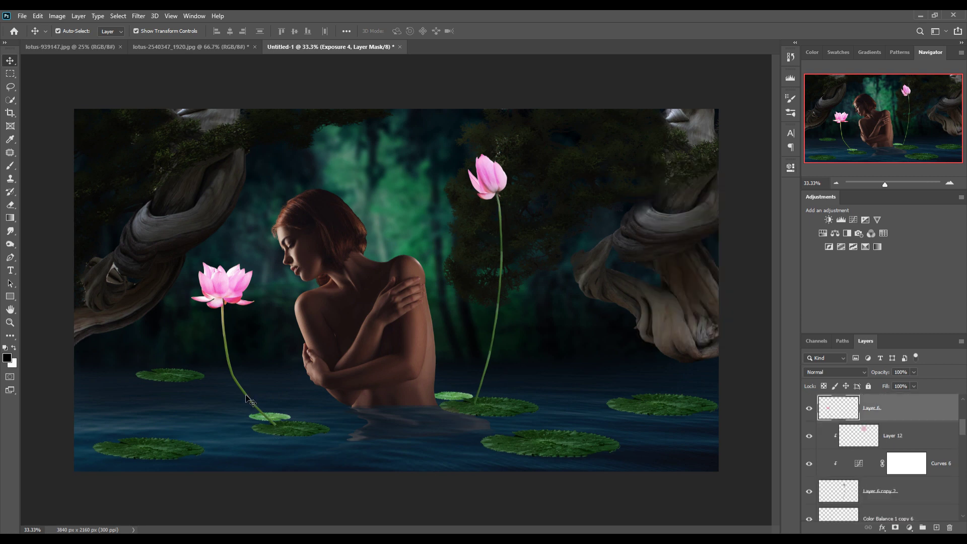
pyautogui.click(895, 527)
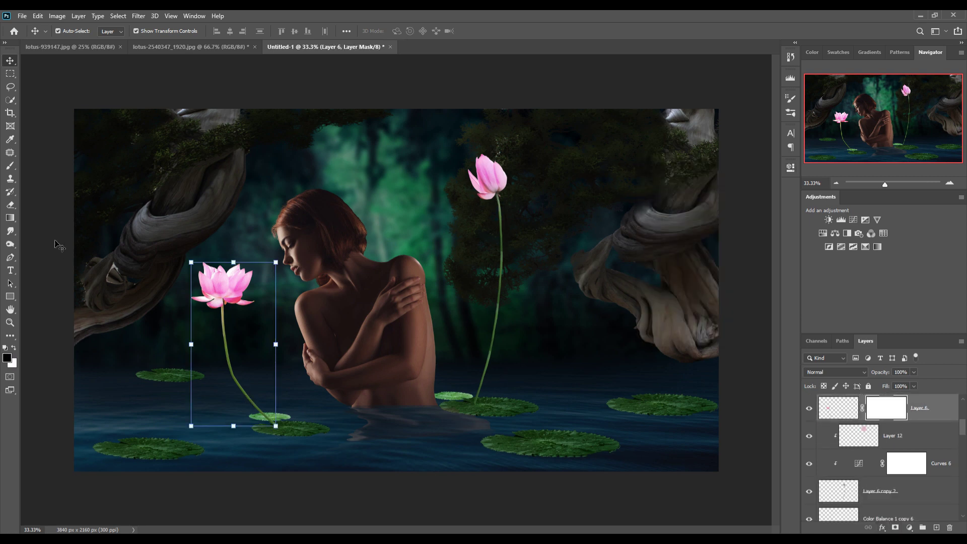
pyautogui.press('b')
pyautogui.press('[')
pyautogui.press('[')
pyautogui.press('[')
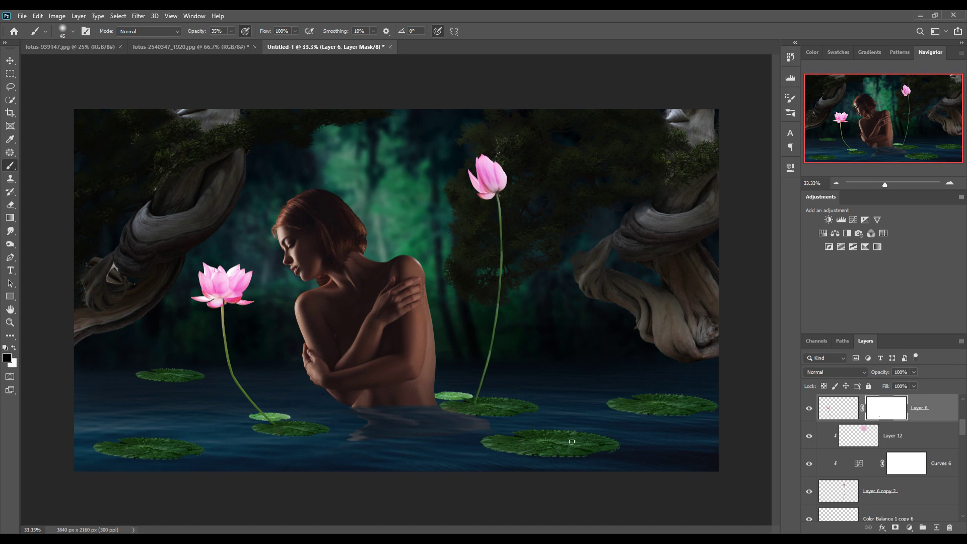
pyautogui.press('v')
pyautogui.click(306, 199)
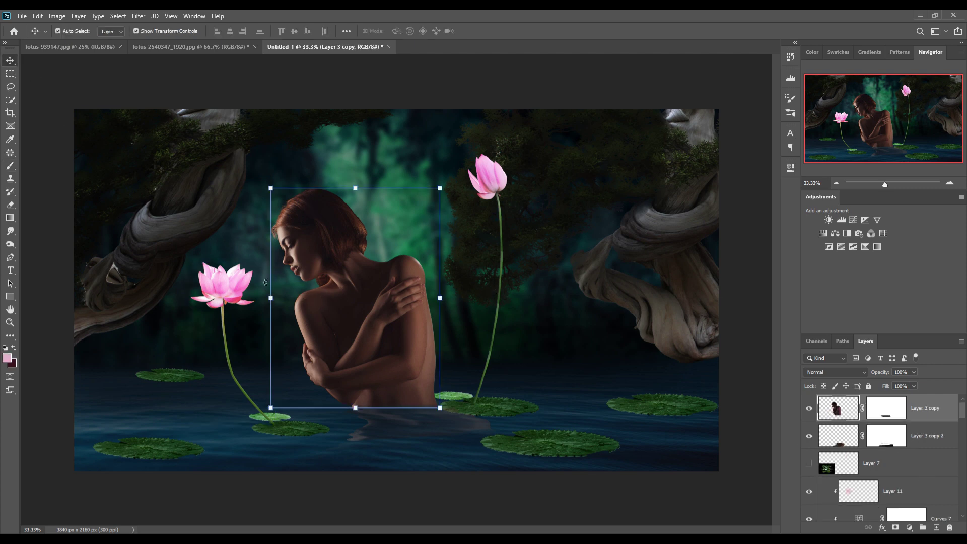
pyautogui.click(228, 278)
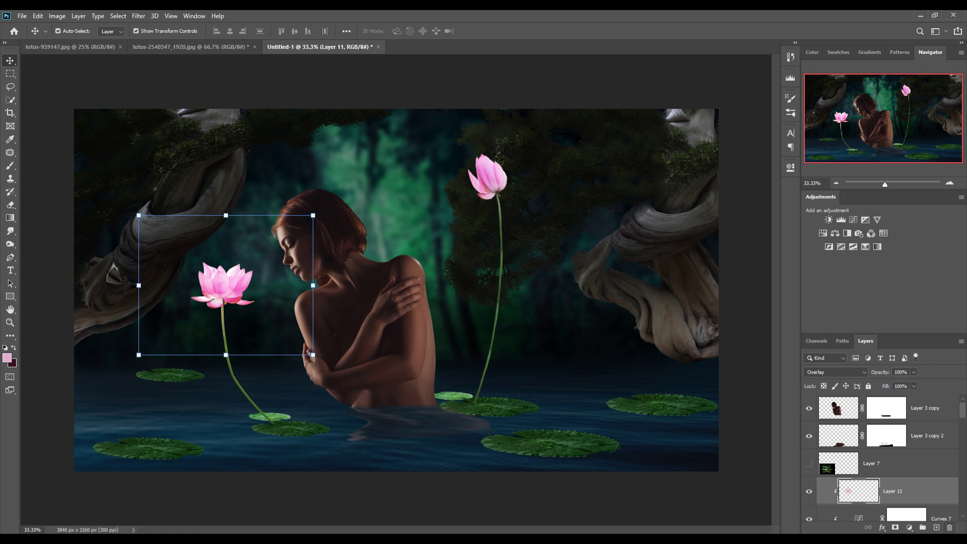
pyautogui.click(937, 528)
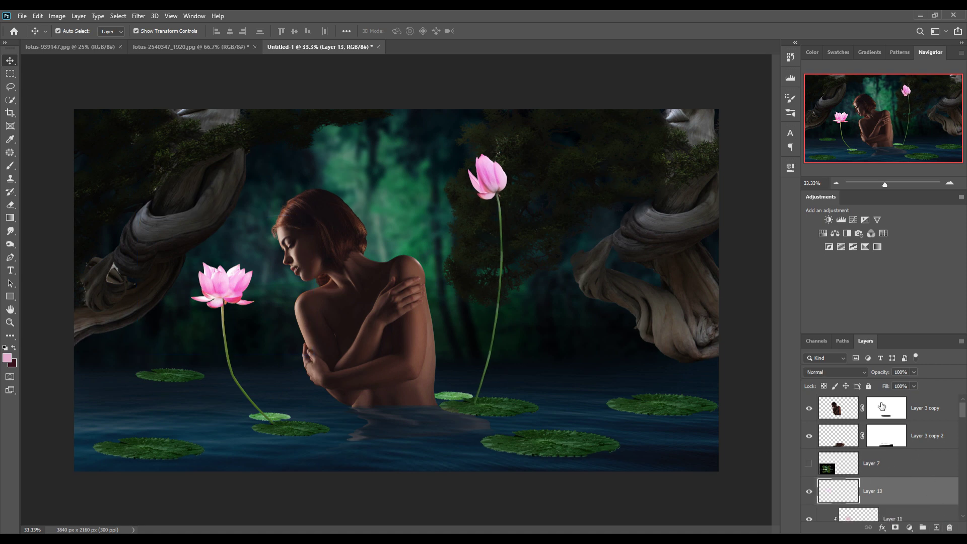
# Set the new layer to Linear Dodge (Add) and clip it to the lotus
pyautogui.click(857, 371)
pyautogui.click(829, 381)
pyautogui.rightClick(908, 492)
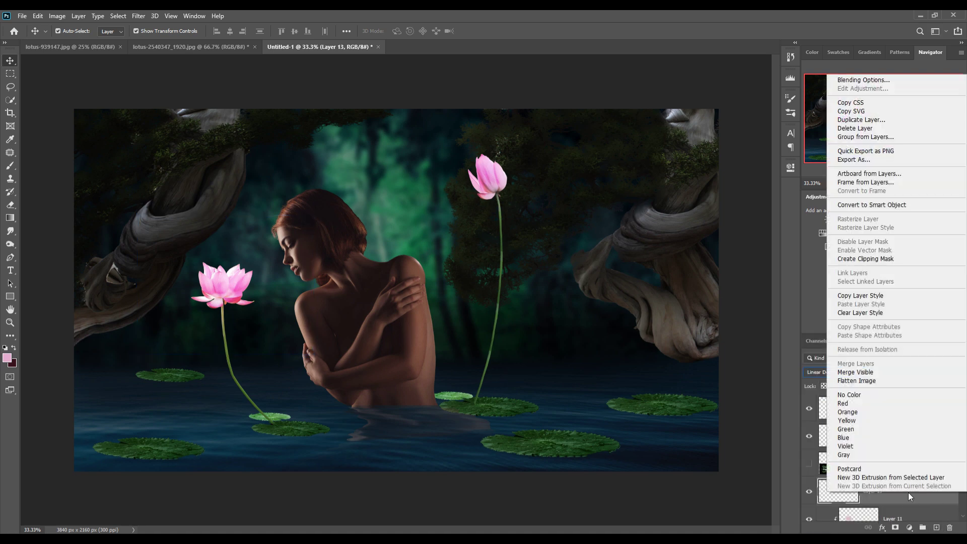
pyautogui.click(878, 259)
# Add a Solid Color fill layer in a vivid magenta
pyautogui.click(910, 528)
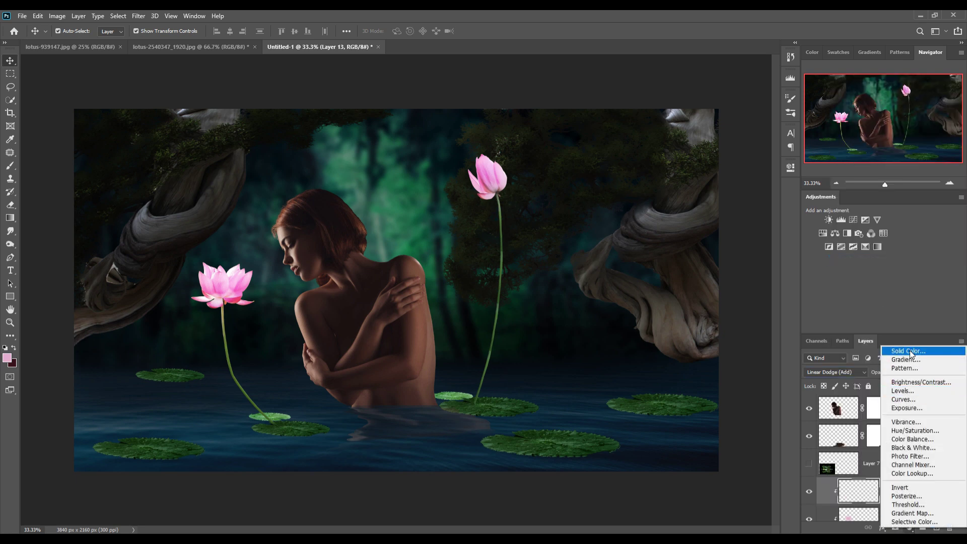
pyautogui.click(910, 349)
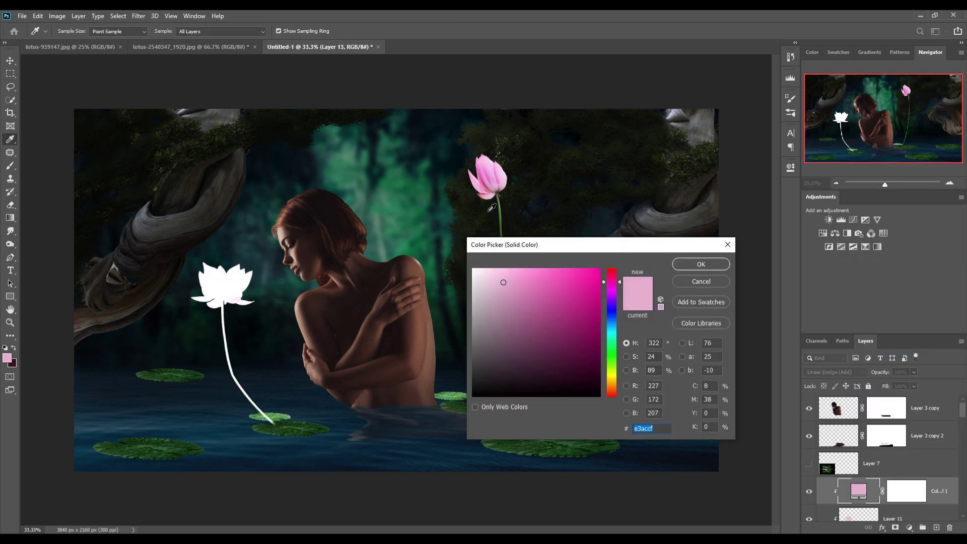
pyautogui.click(494, 180)
pyautogui.moveTo(566, 277); pyautogui.dragTo(603, 274)
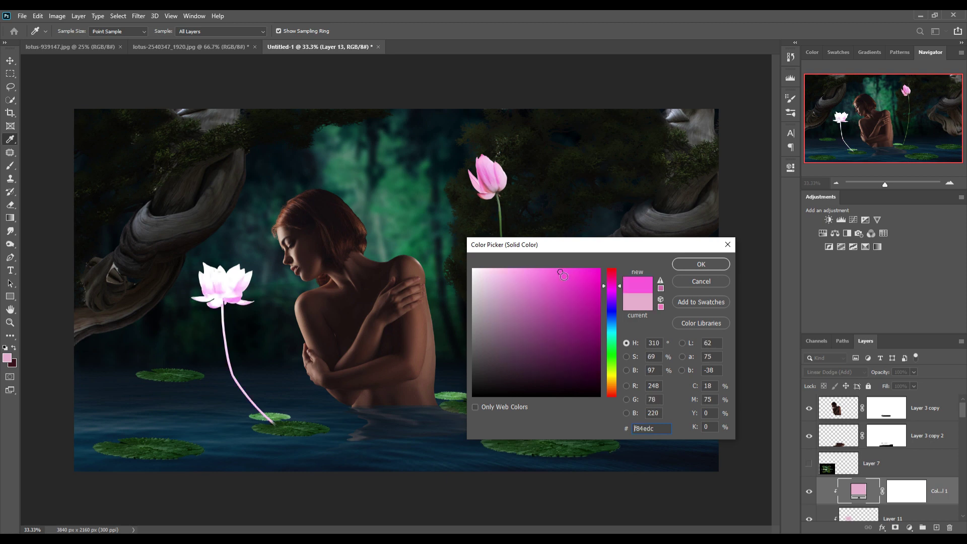
pyautogui.click(606, 270)
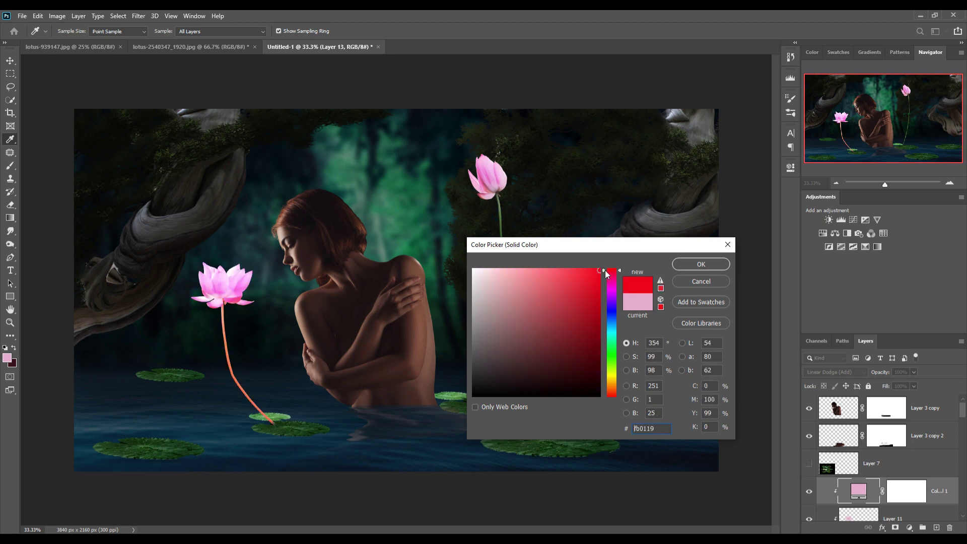
pyautogui.moveTo(612, 292); pyautogui.dragTo(611, 288)
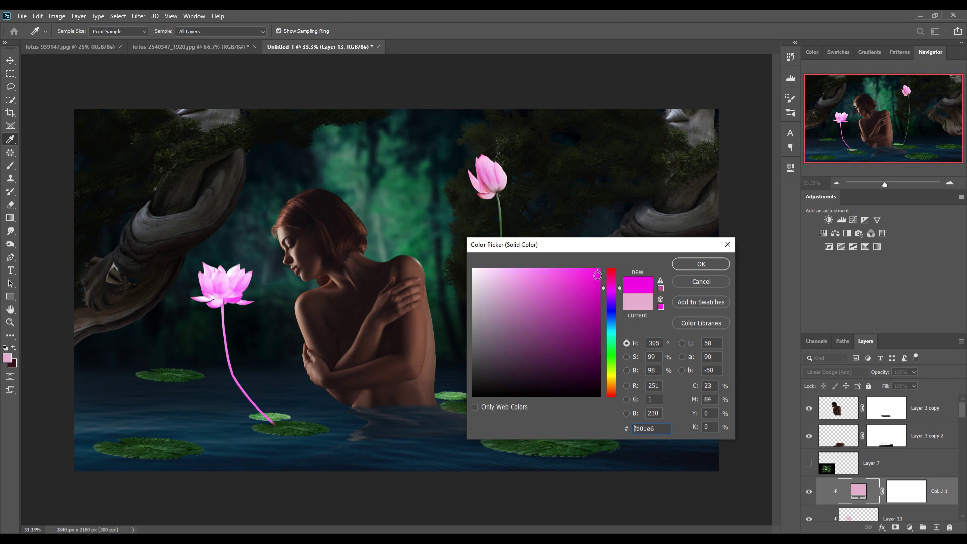
pyautogui.click(596, 271)
pyautogui.click(599, 293)
pyautogui.click(694, 264)
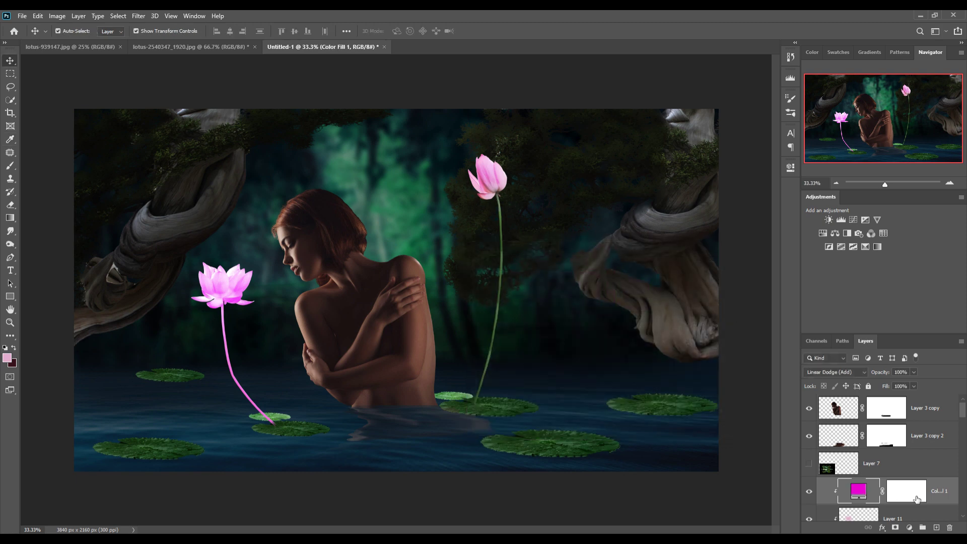
# Invert the fill's mask and paint white over the lotus flower and stem at full opacity
pyautogui.click(917, 499)
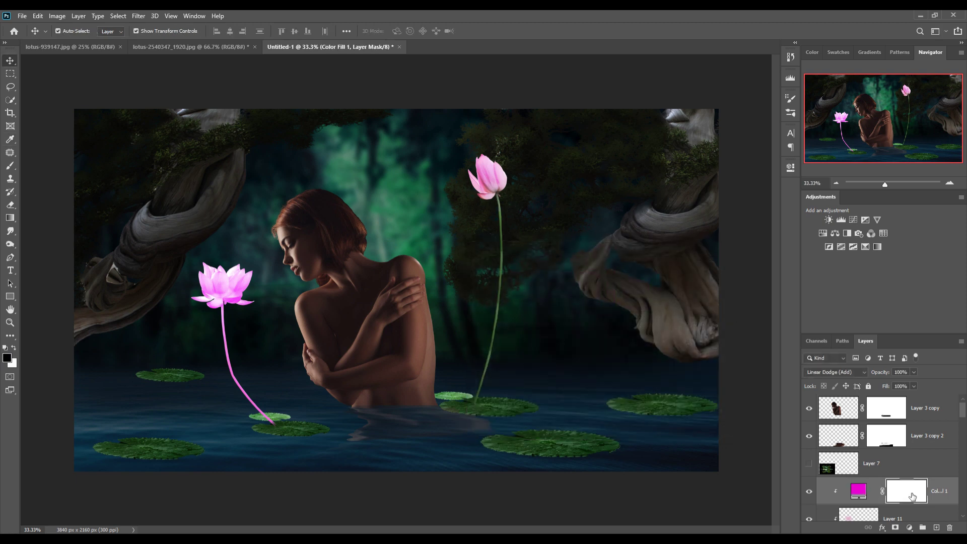
pyautogui.hotkey('ctrl', 'i')
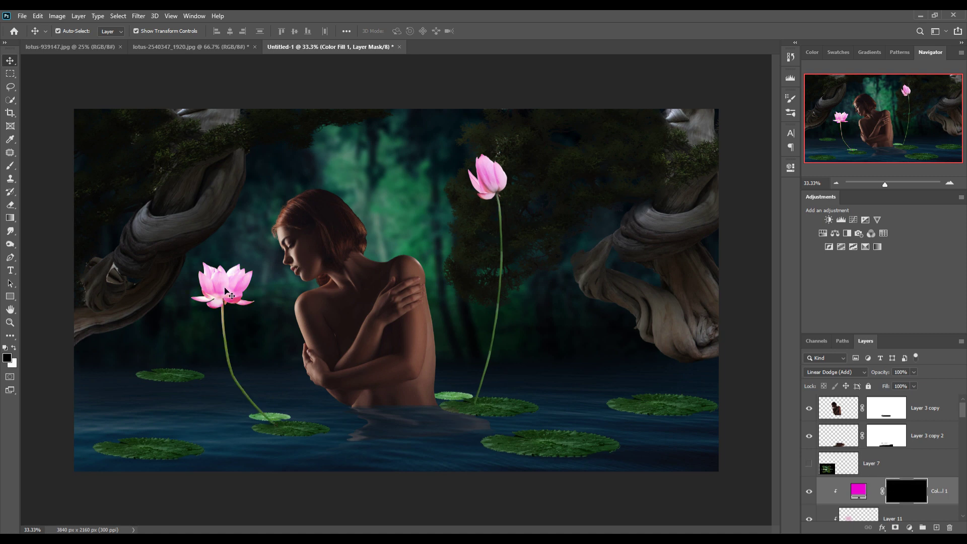
pyautogui.click(6, 168)
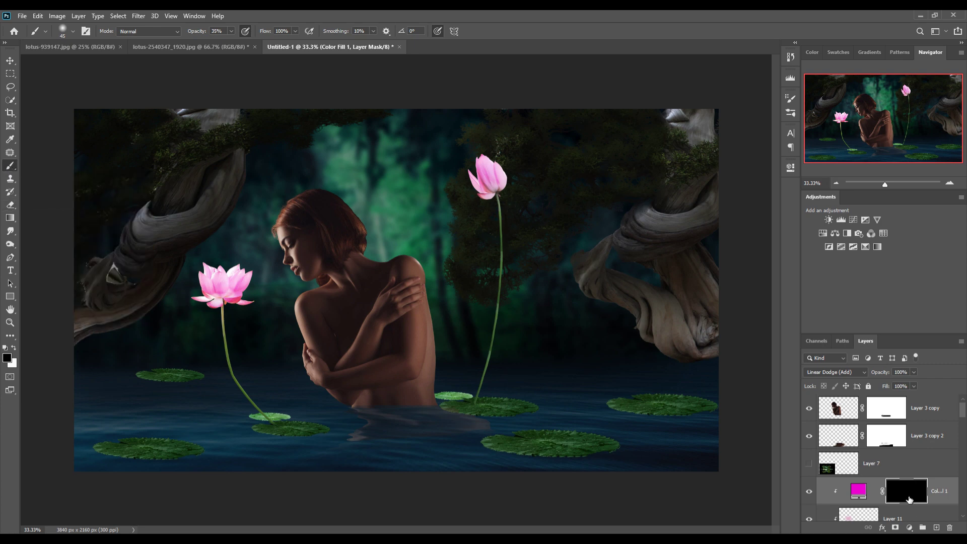
pyautogui.press(']')
pyautogui.press(']')
pyautogui.press(']')
pyautogui.press(']')
pyautogui.press(']')
pyautogui.press(']')
pyautogui.press(']')
pyautogui.press(']')
pyautogui.click(14, 348)
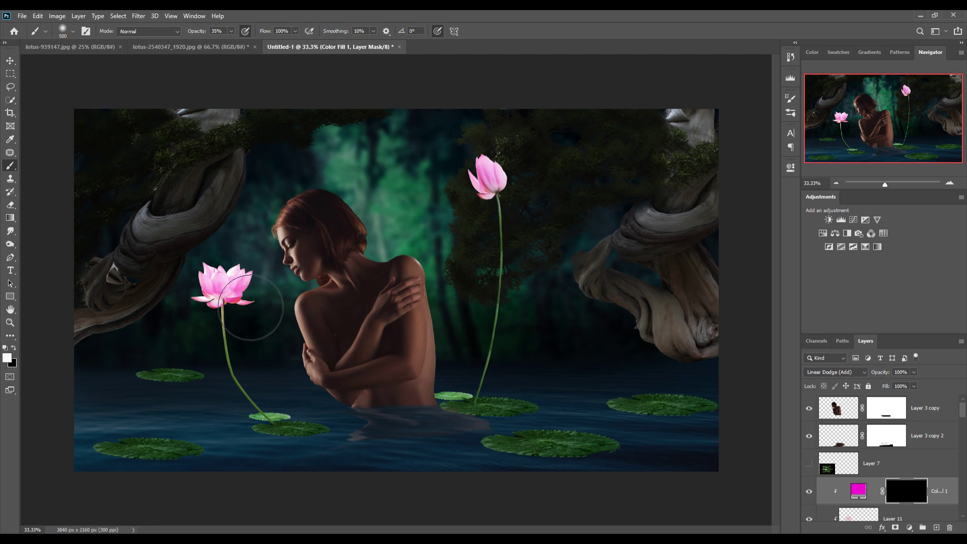
pyautogui.moveTo(237, 310); pyautogui.dragTo(253, 313)
pyautogui.moveTo(232, 31); pyautogui.dragTo(263, 44)
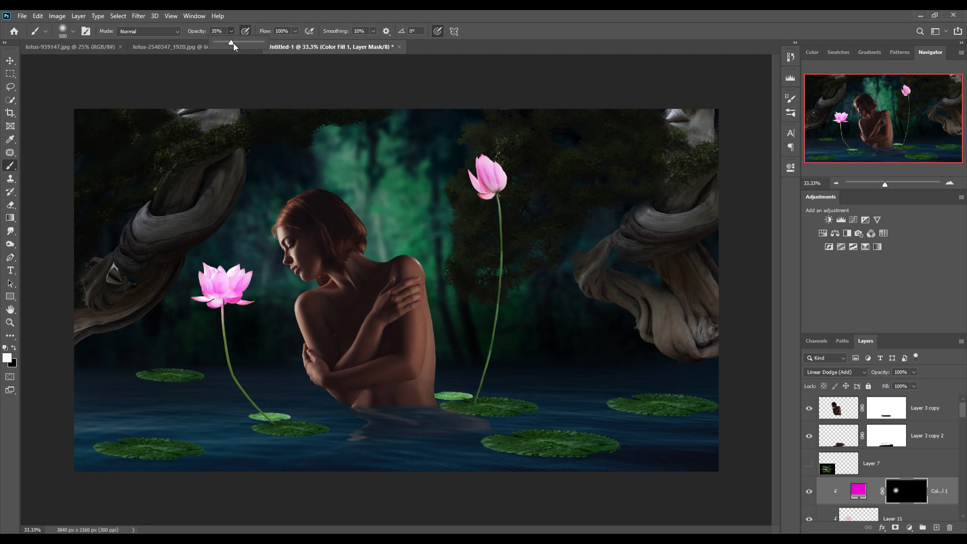
pyautogui.moveTo(247, 318); pyautogui.dragTo(224, 388)
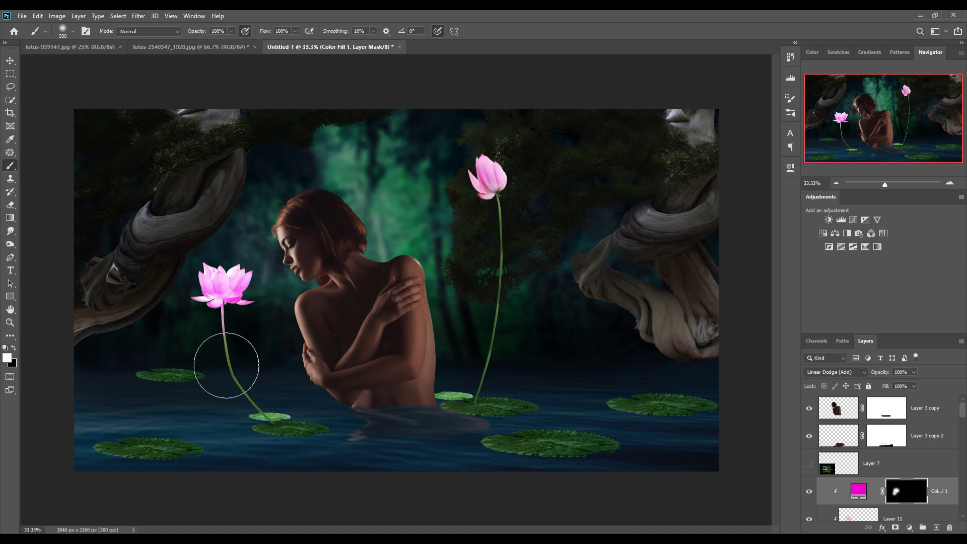
pyautogui.click(4, 59)
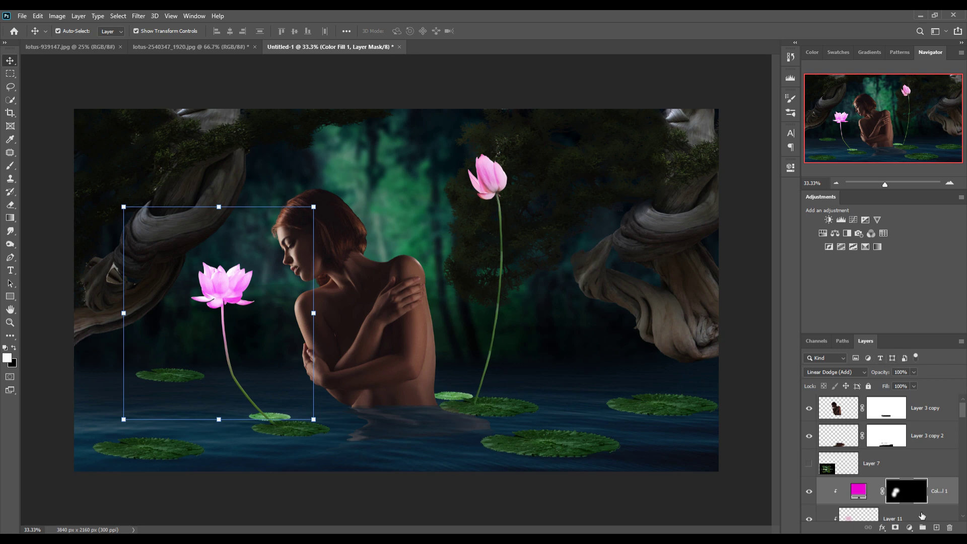
pyautogui.scroll(-4, 930, 504)
# Try a clipped Linear Dodge colour fill on the left lotus layer, then discard it
pyautogui.click(843, 470)
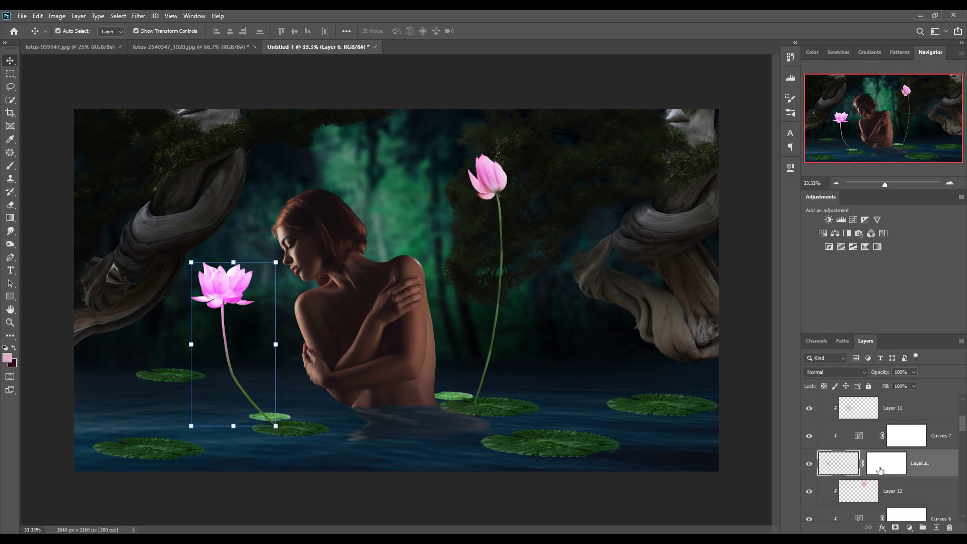
pyautogui.click(938, 528)
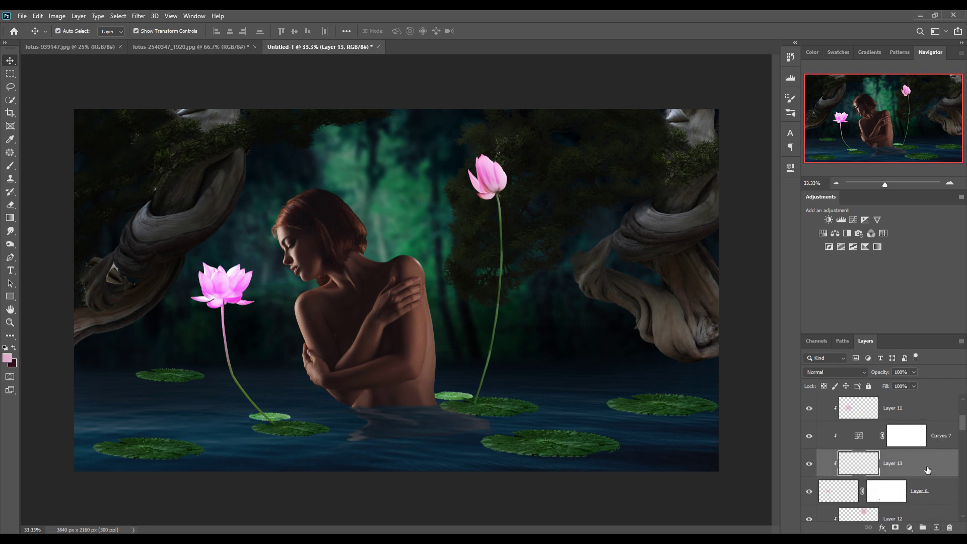
pyautogui.click(858, 373)
pyautogui.click(830, 380)
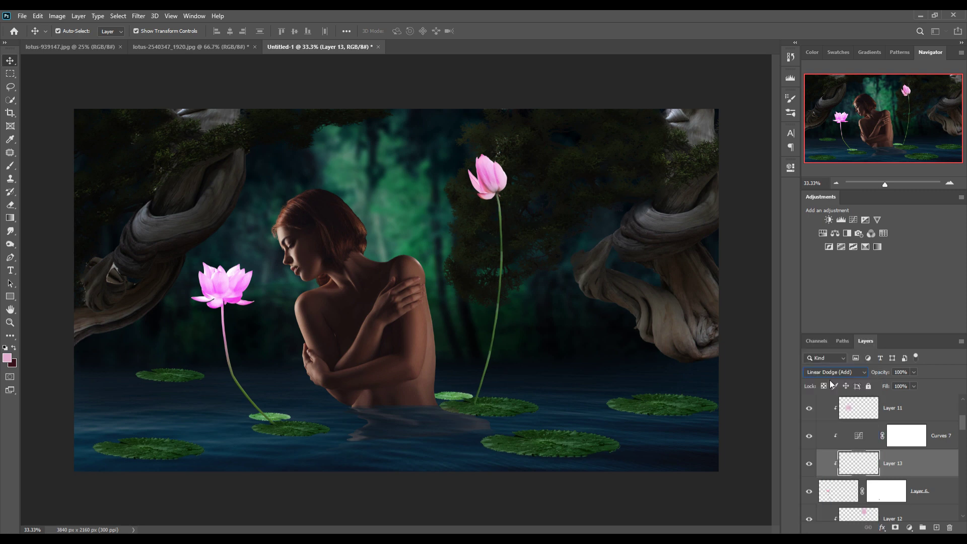
pyautogui.click(909, 528)
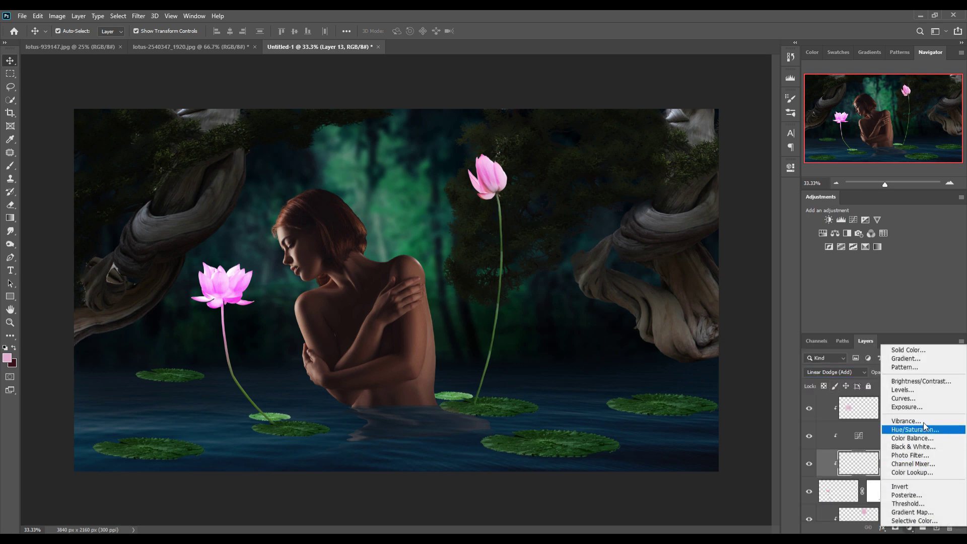
pyautogui.click(916, 351)
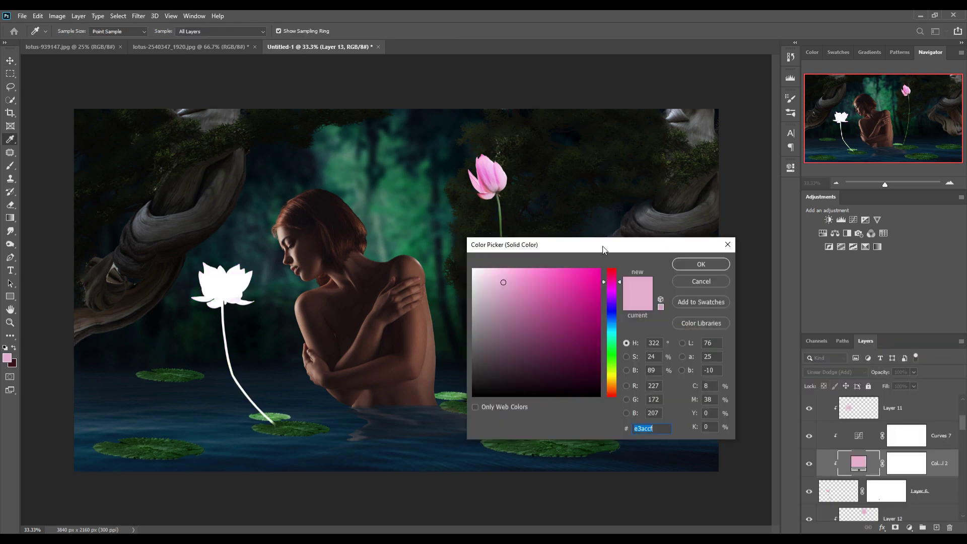
pyautogui.click(701, 281)
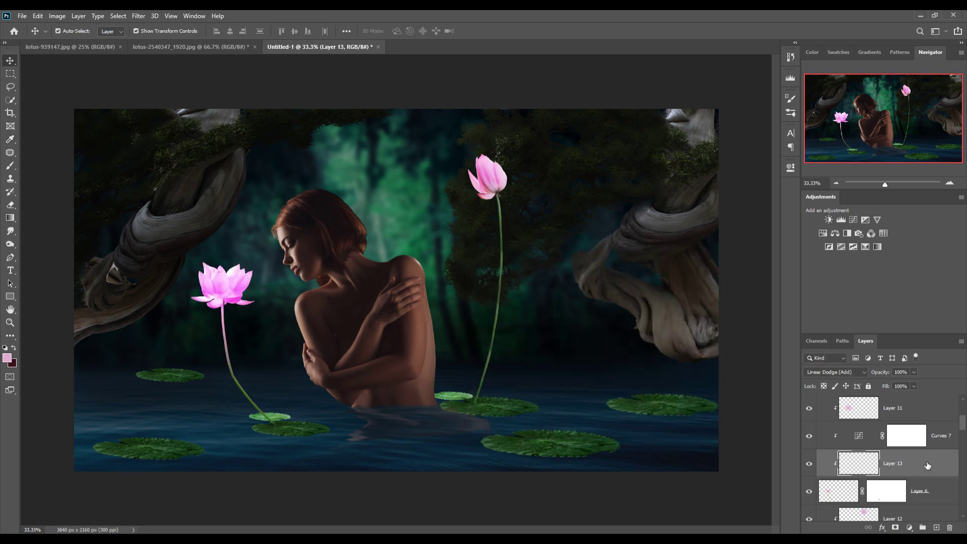
# Add a clipped Linear Dodge Solid Color fill of vivid pink fd05a3 above Layer 6 copy 2
pyautogui.hotkey('alt', '[')
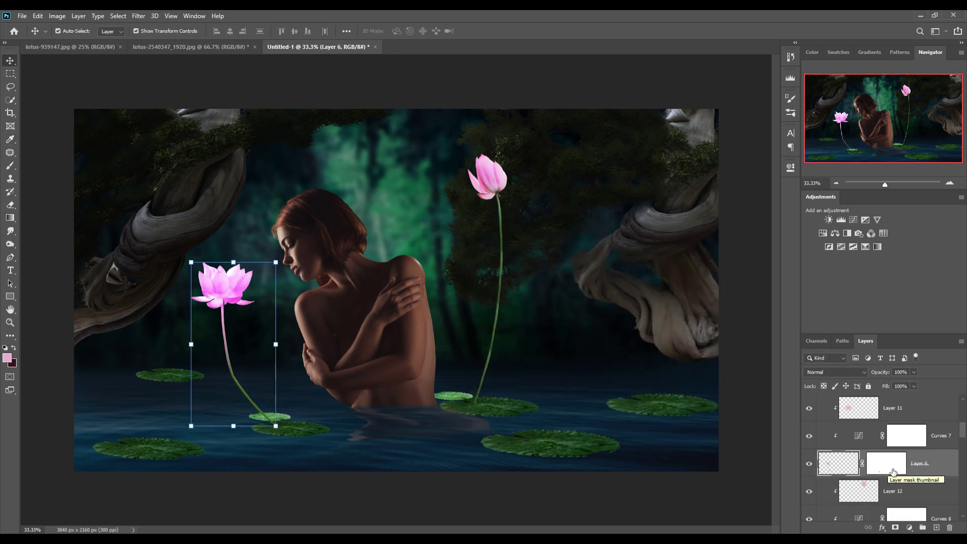
pyautogui.scroll(-1, 893, 472)
pyautogui.scroll(-2, 894, 472)
pyautogui.click(890, 438)
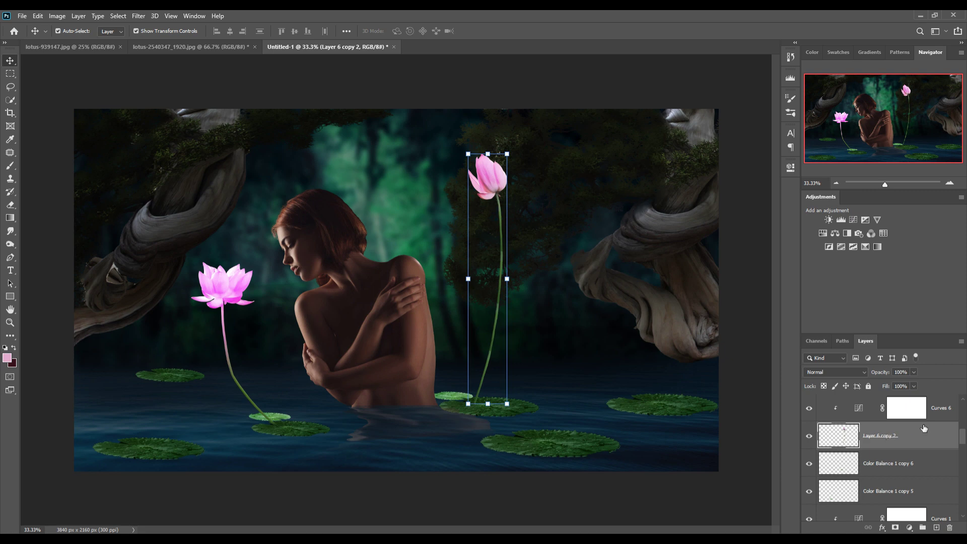
pyautogui.click(938, 528)
pyautogui.click(851, 371)
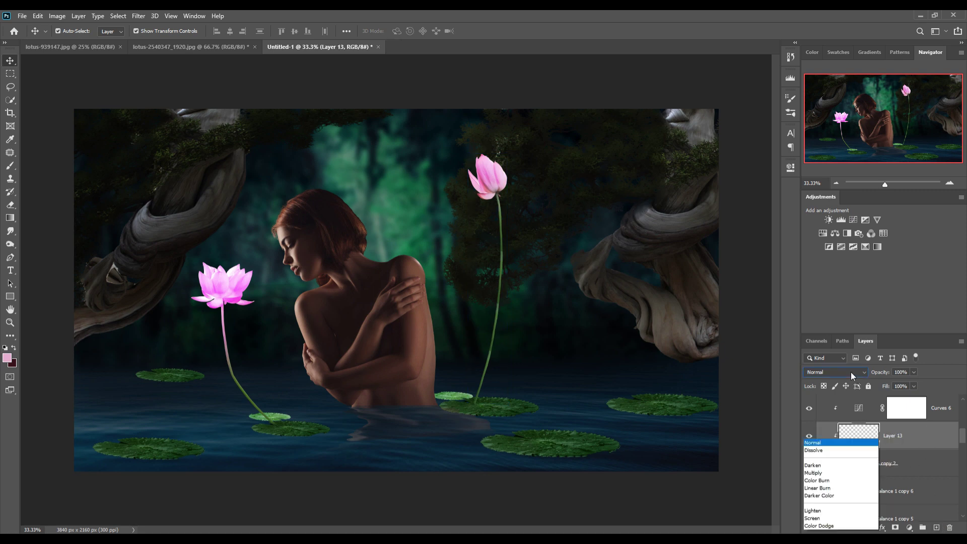
pyautogui.click(839, 398)
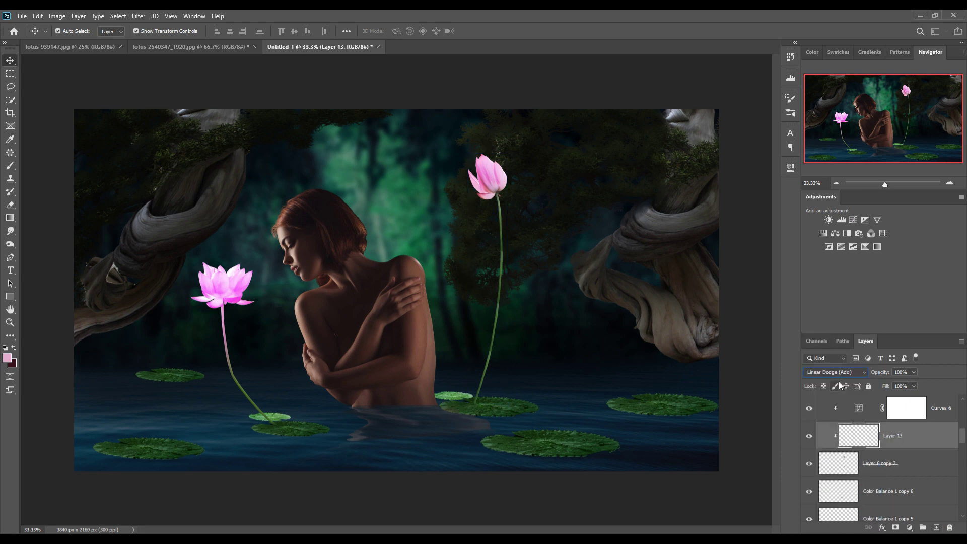
pyautogui.click(913, 529)
pyautogui.click(895, 353)
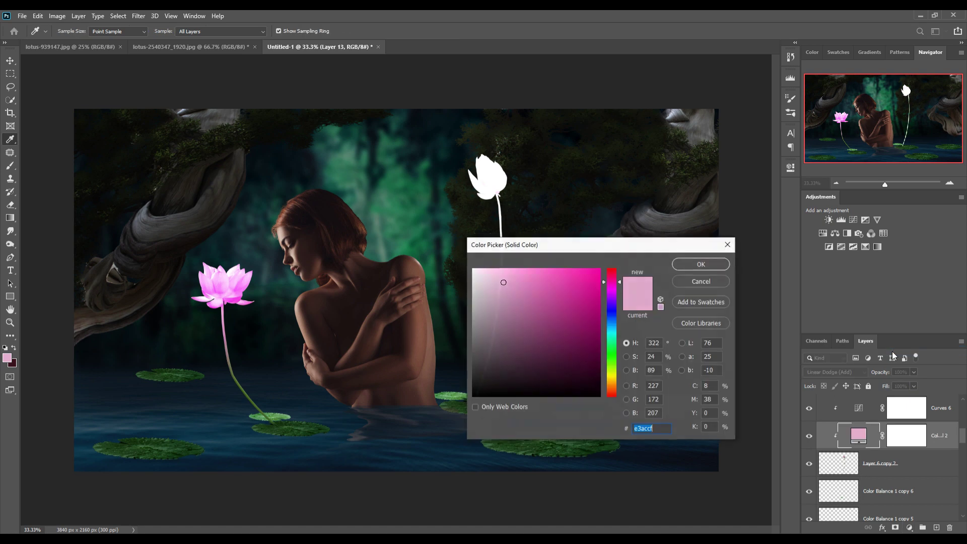
pyautogui.click(602, 274)
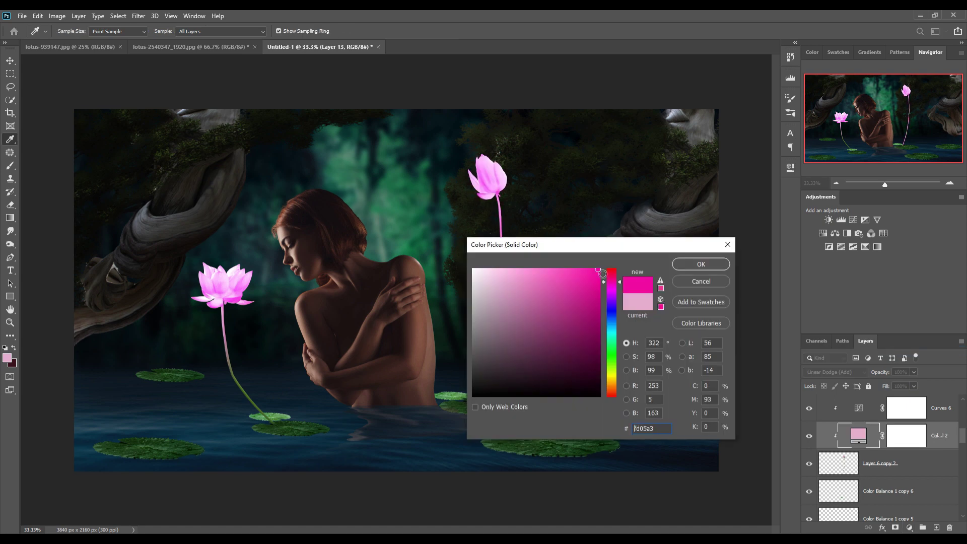
pyautogui.click(706, 265)
# Invert the pink fill's mask and brush white along the right lotus's upper stem
pyautogui.click(900, 436)
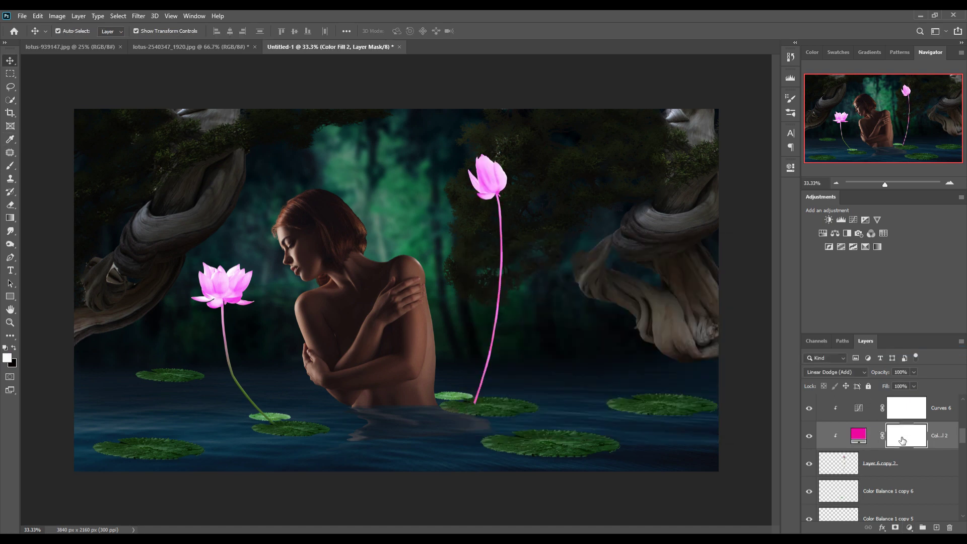
pyautogui.hotkey('ctrl', 'i')
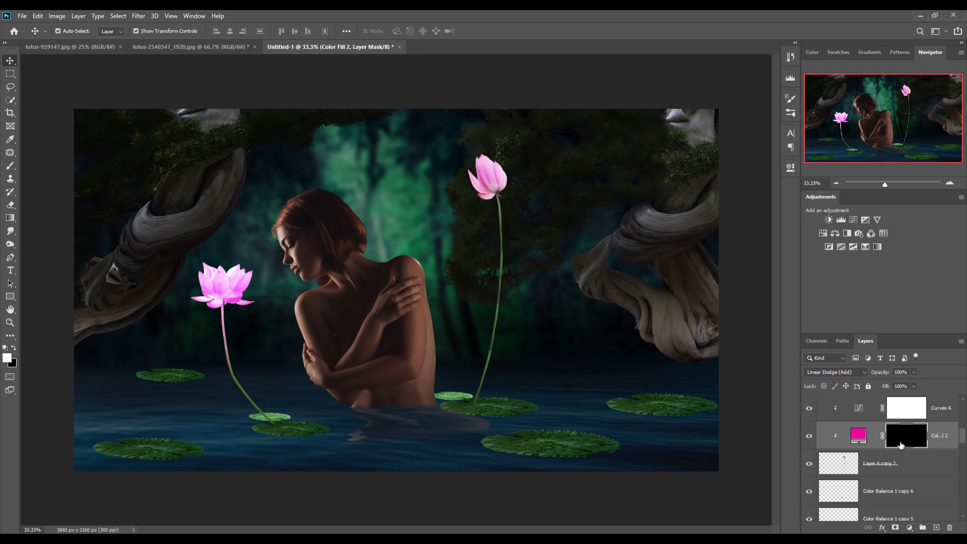
pyautogui.click(11, 168)
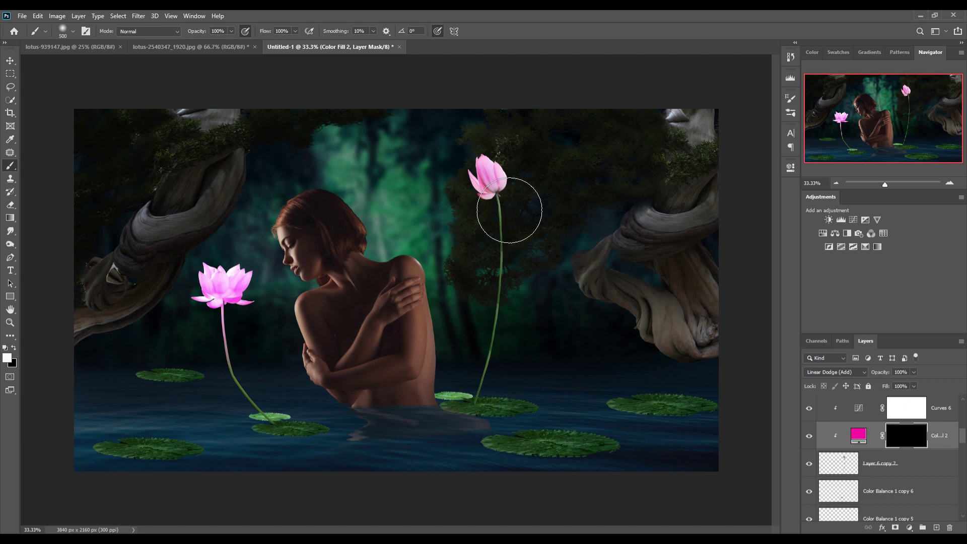
pyautogui.moveTo(510, 210); pyautogui.dragTo(498, 320)
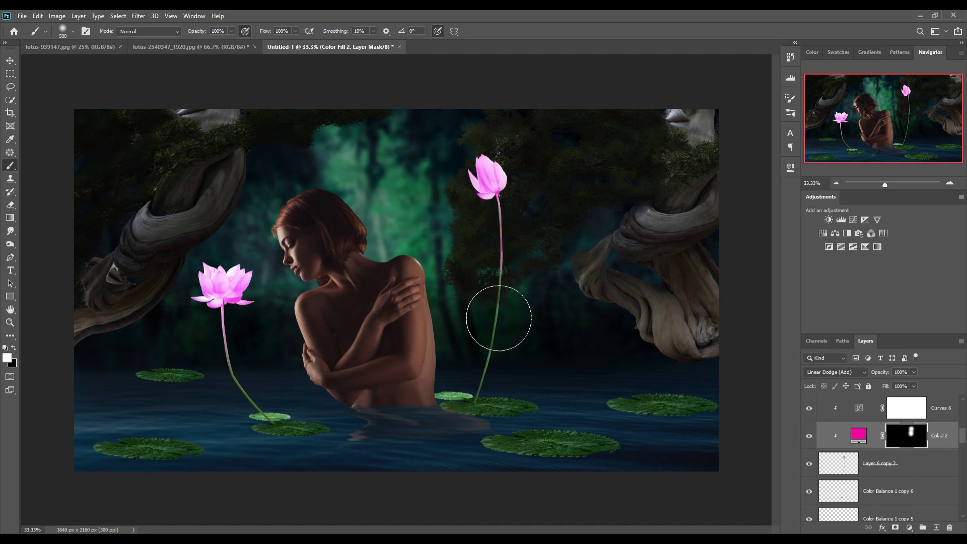
pyautogui.click(10, 61)
pyautogui.click(310, 232)
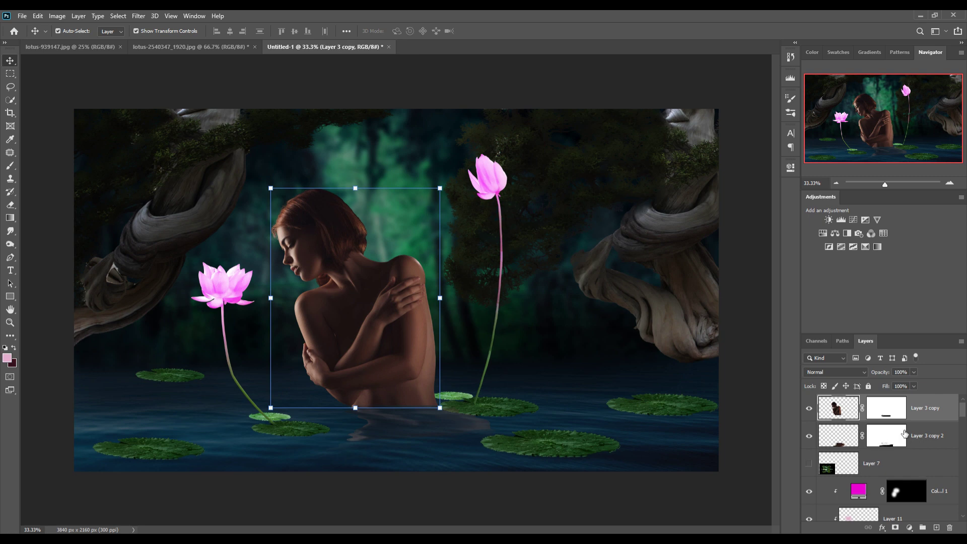
# Add a Color Balance layer clipped to the woman, pushing Highlights strongly toward Magenta
pyautogui.click(909, 528)
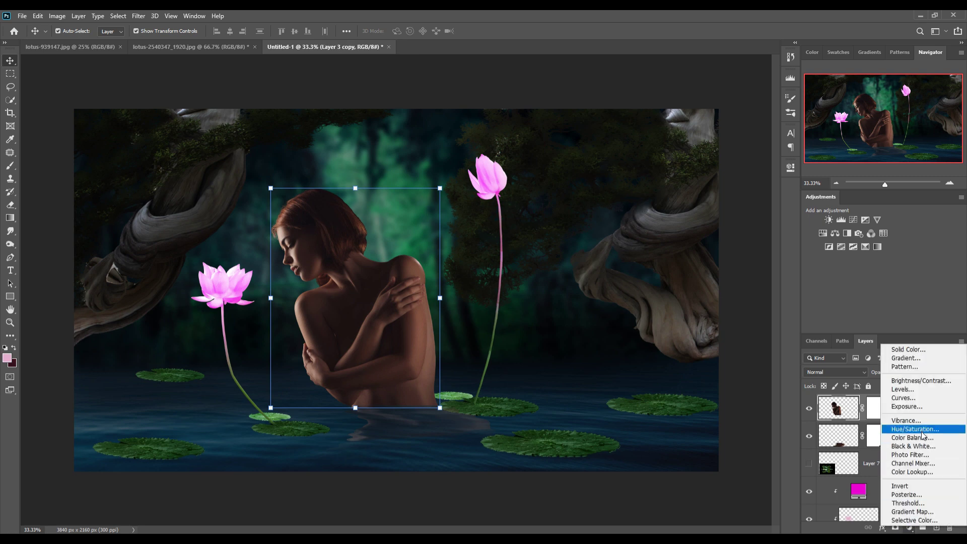
pyautogui.click(905, 437)
pyautogui.click(704, 335)
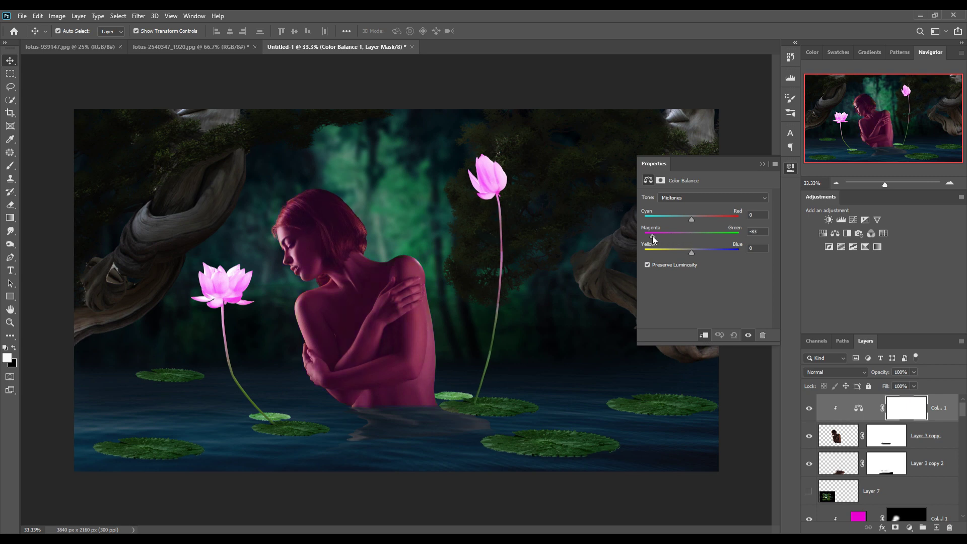
pyautogui.click(711, 199)
pyautogui.click(690, 223)
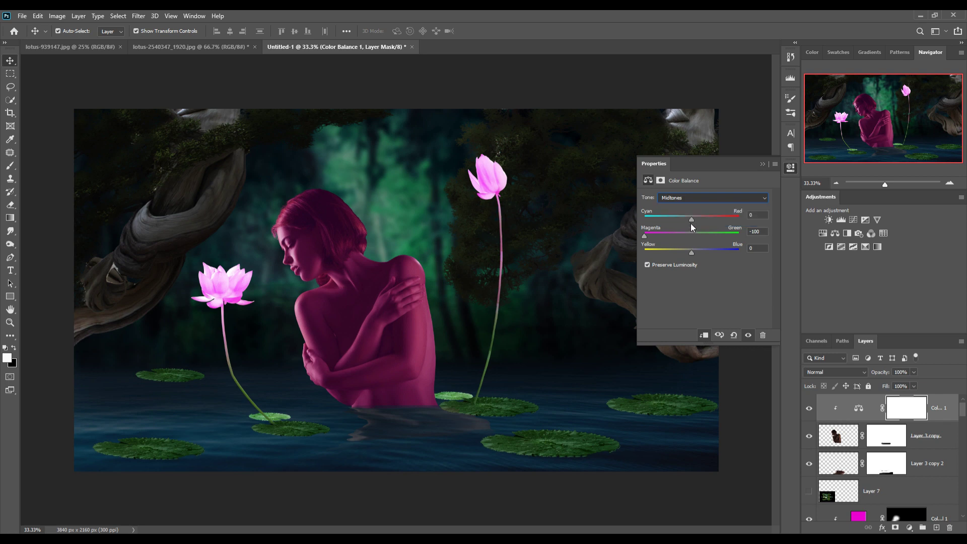
pyautogui.moveTo(674, 235); pyautogui.dragTo(658, 238)
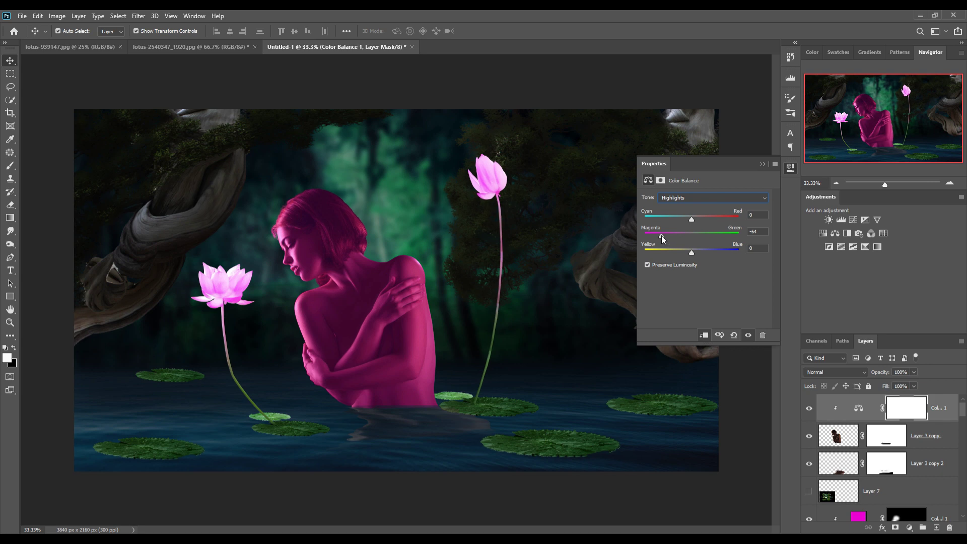
pyautogui.click(761, 164)
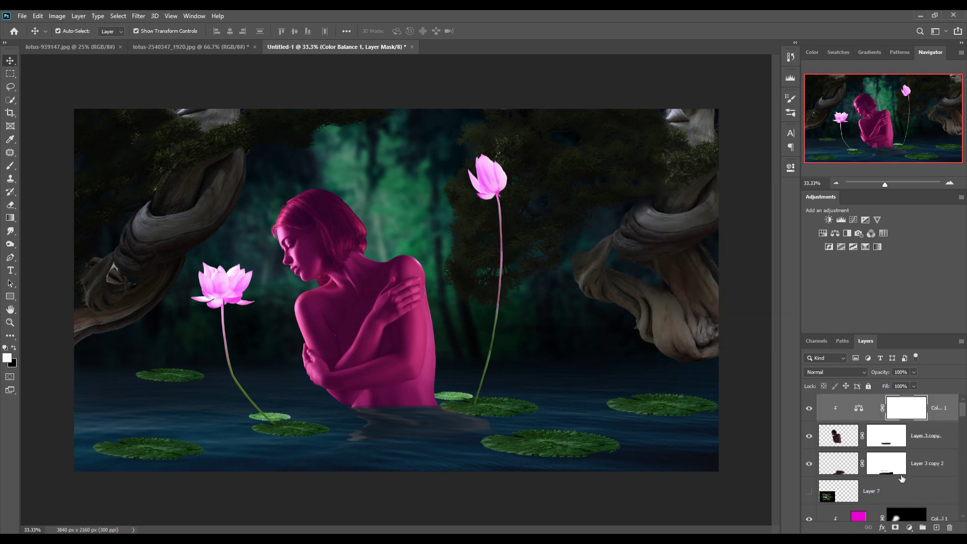
# Invert the Color Balance mask to black so the magenta tint is hidden
pyautogui.hotkey('ctrl', '2')
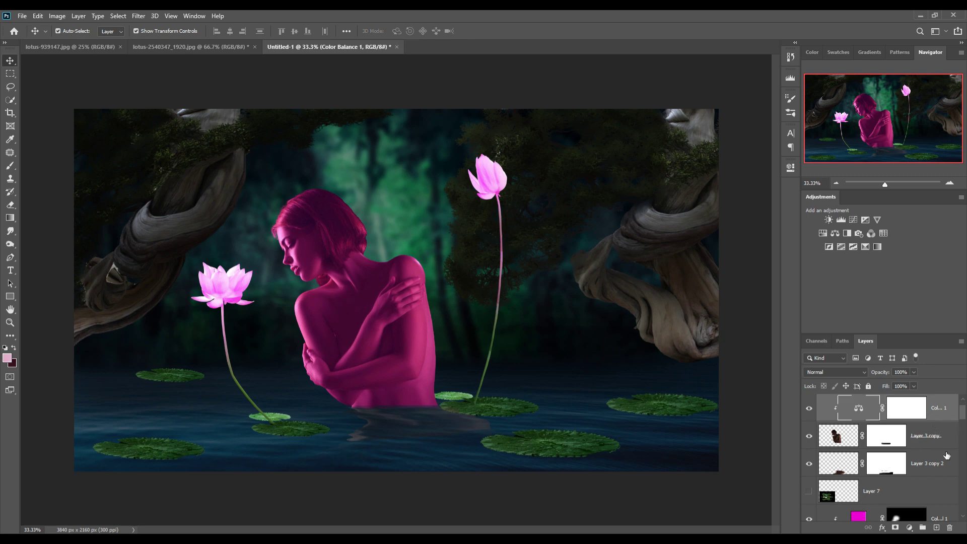
pyautogui.scroll(-2, 947, 455)
pyautogui.scroll(2, 947, 461)
pyautogui.click(904, 414)
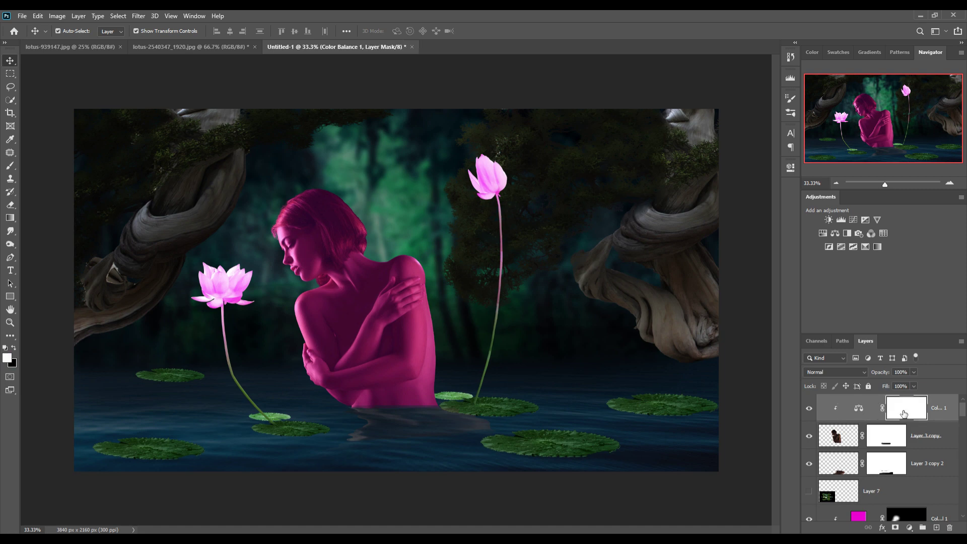
pyautogui.hotkey('ctrl', 'i')
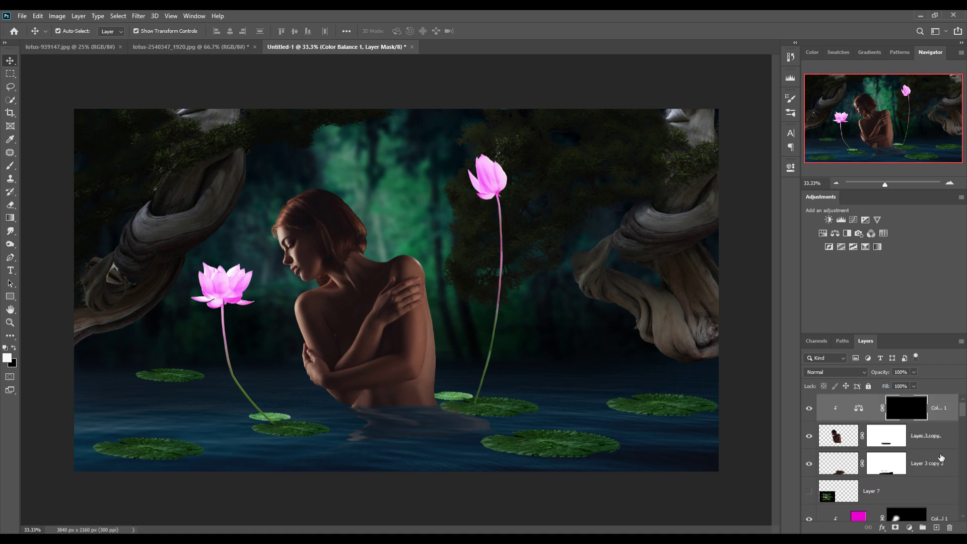
pyautogui.click(941, 490)
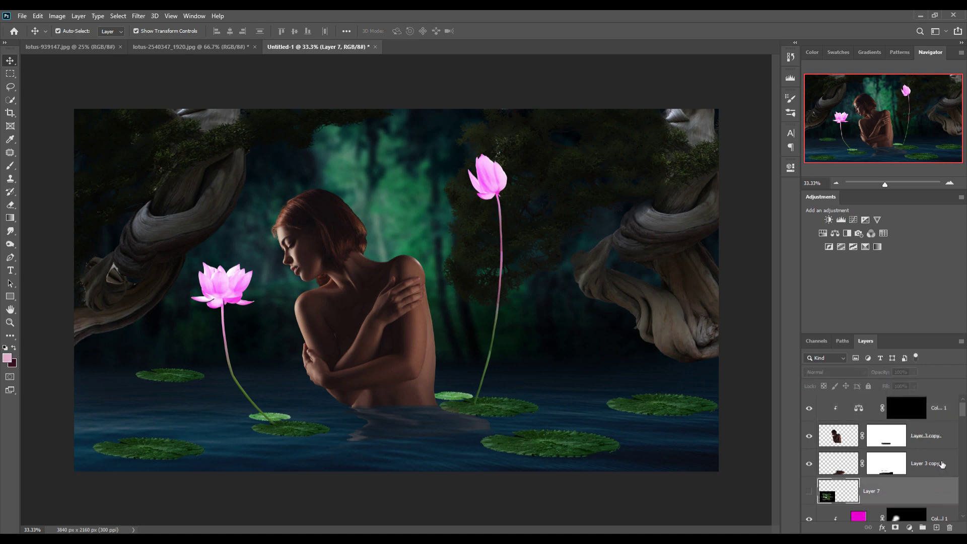
# Add a hot pink Linear Dodge (Add) Solid Color fill with an inverted, hidden mask
pyautogui.click(937, 528)
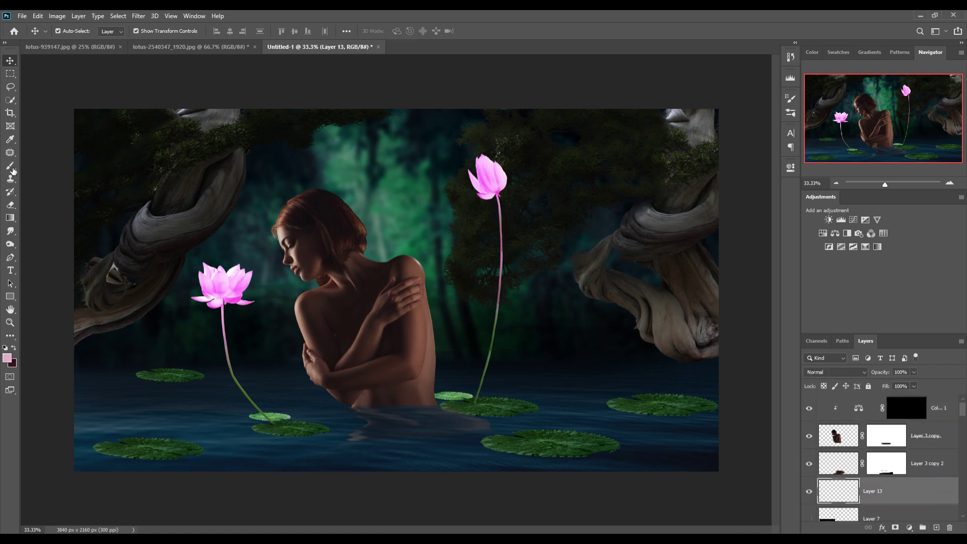
pyautogui.click(12, 168)
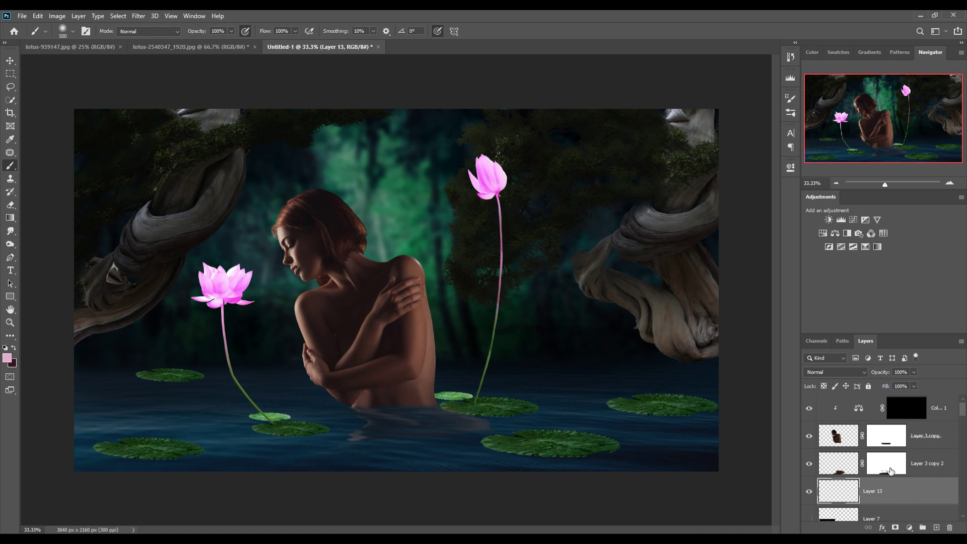
pyautogui.click(859, 374)
pyautogui.click(910, 527)
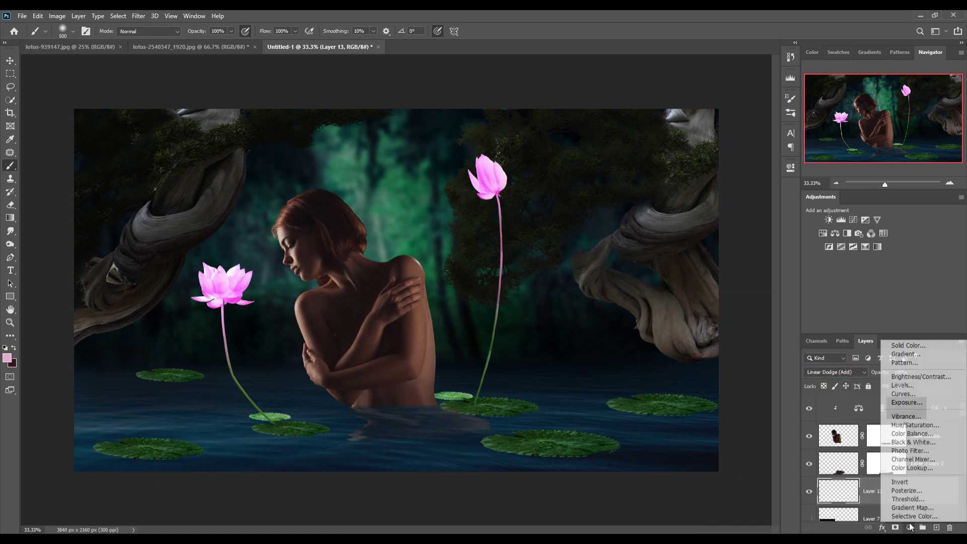
pyautogui.click(902, 345)
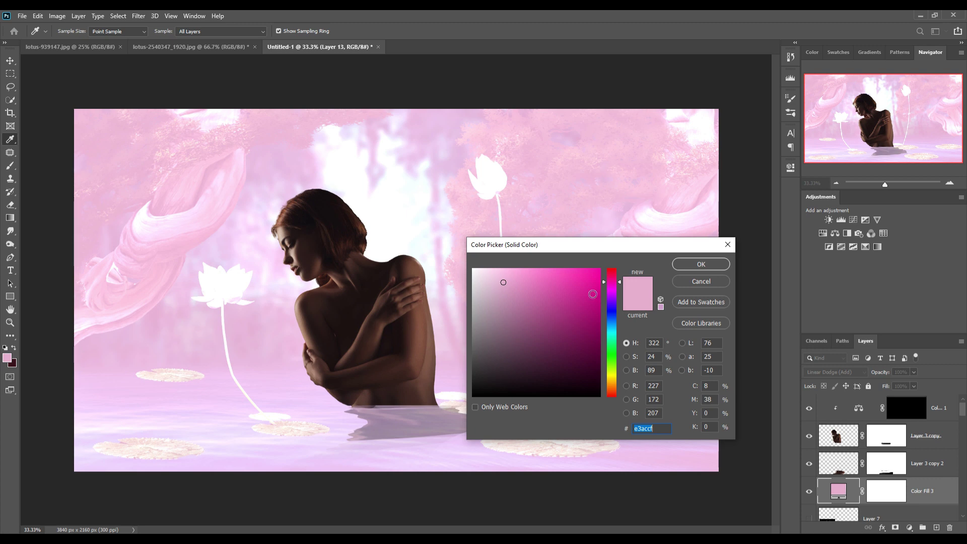
pyautogui.click(604, 275)
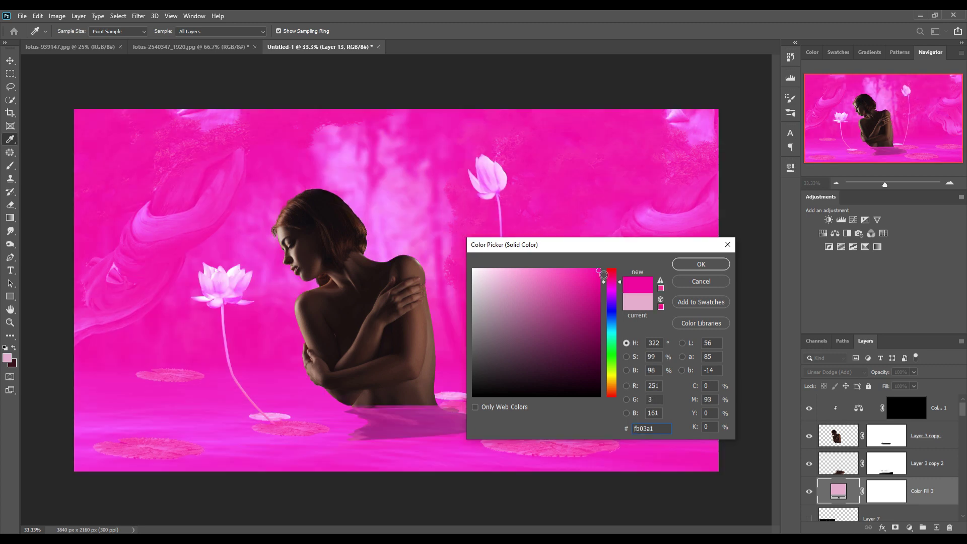
pyautogui.click(688, 265)
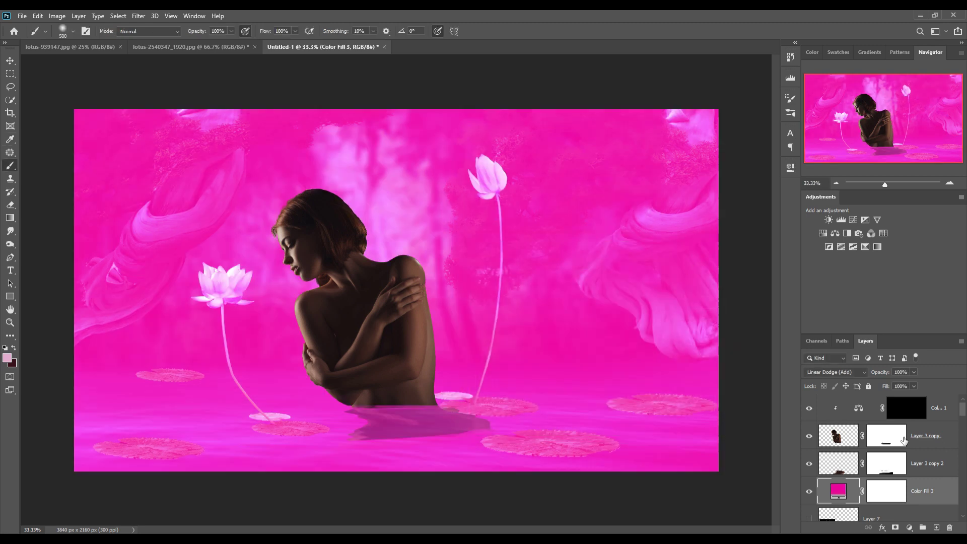
pyautogui.click(900, 493)
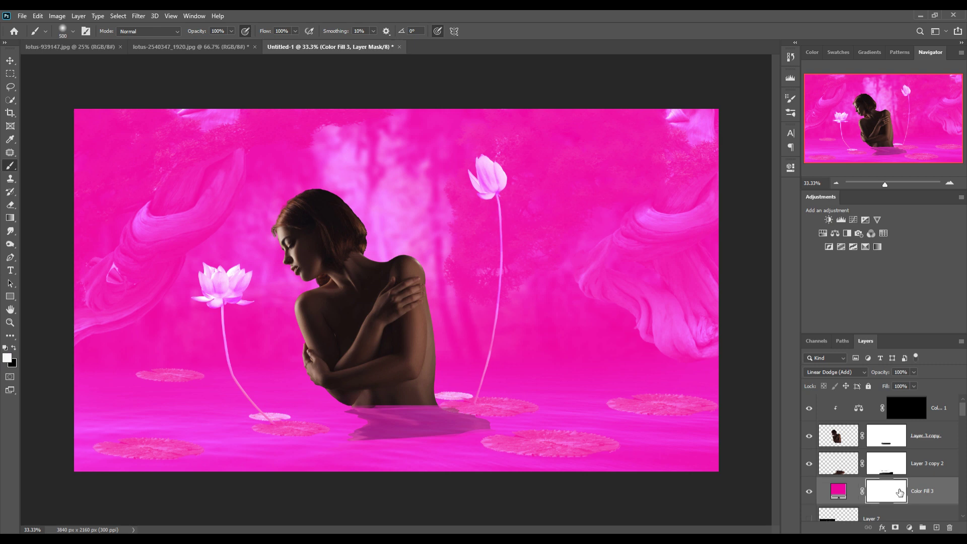
pyautogui.hotkey('ctrl', 'i')
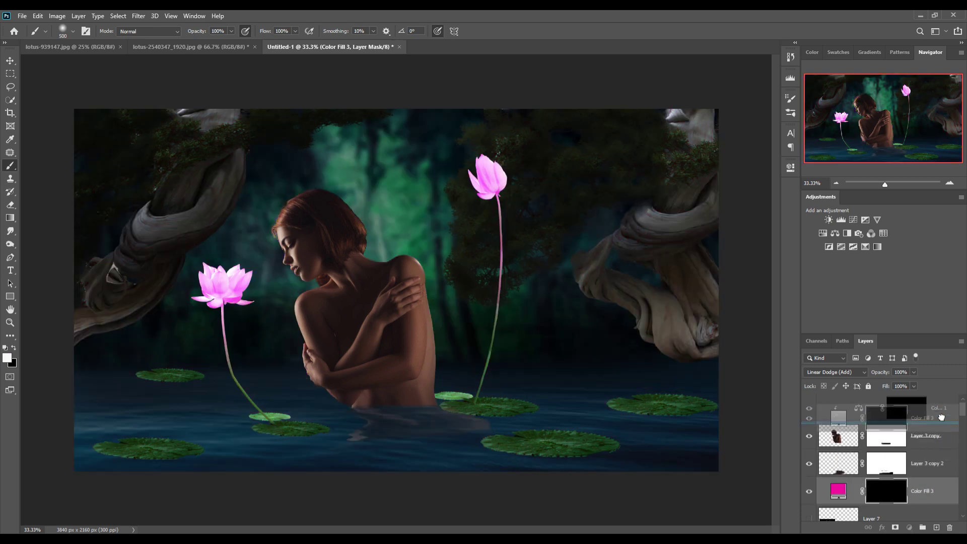
# Move Color Fill 3 to the top and paint soft pink glows around both lotuses
pyautogui.moveTo(943, 490); pyautogui.dragTo(940, 406)
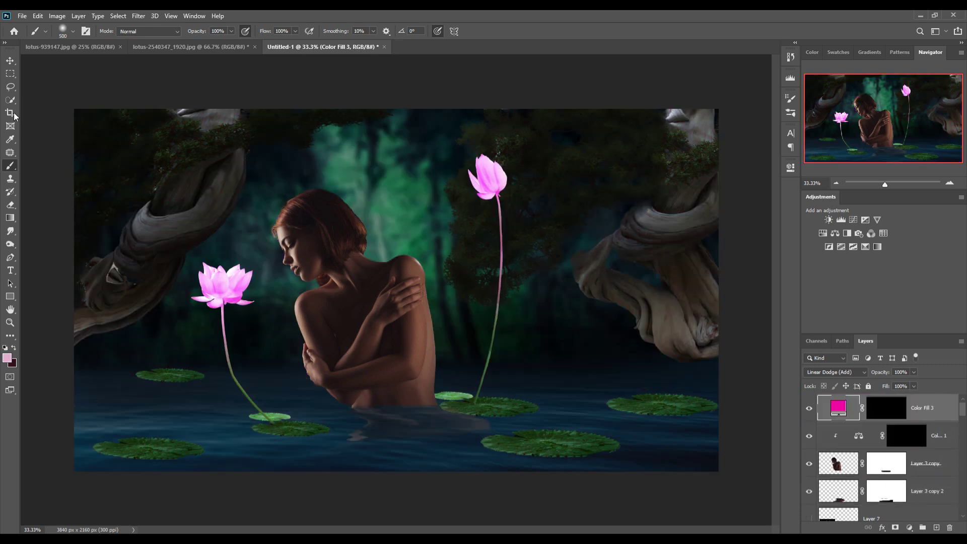
pyautogui.click(885, 404)
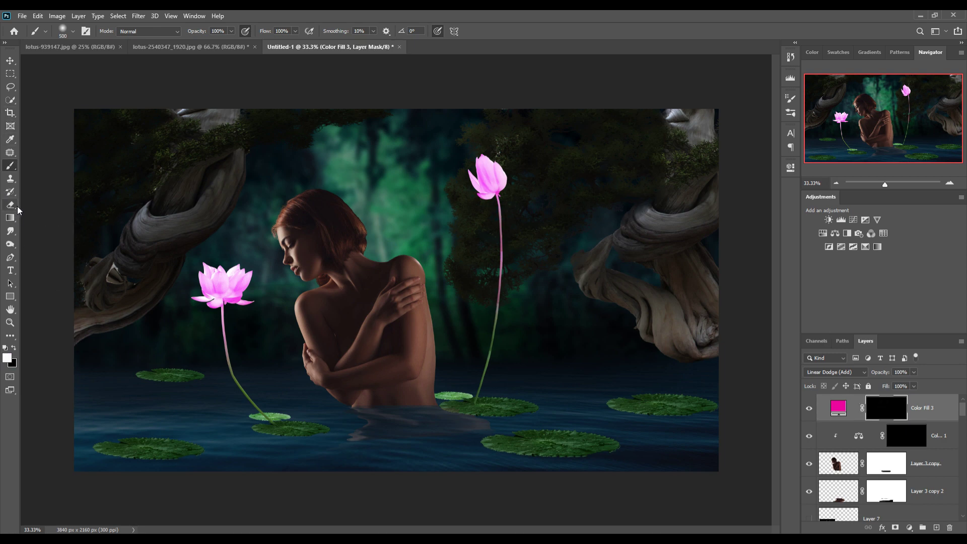
pyautogui.click(231, 31)
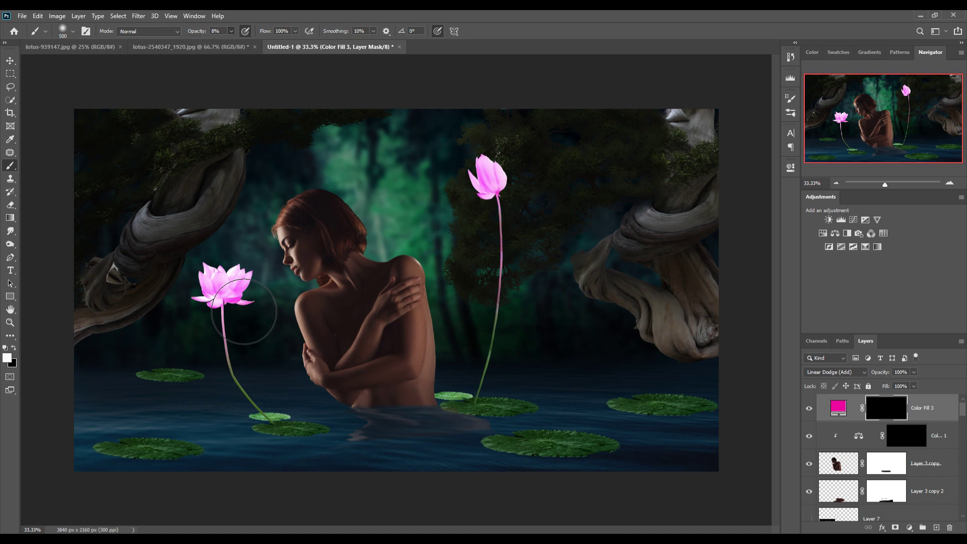
pyautogui.press(']')
pyautogui.press(']')
pyautogui.press(']')
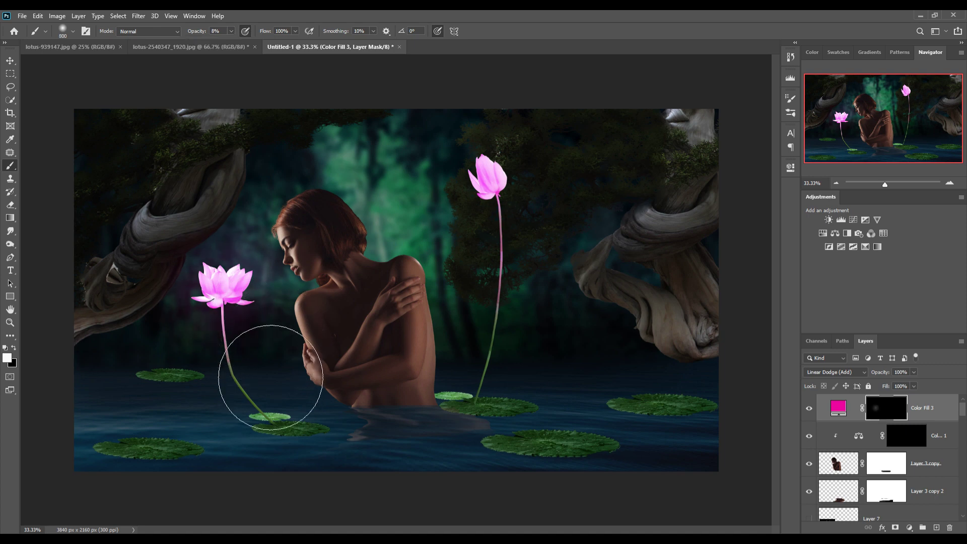
pyautogui.moveTo(236, 322)
pyautogui.mouseDown()
pyautogui.moveTo(295, 337)
pyautogui.moveTo(294, 273)
pyautogui.mouseUp()
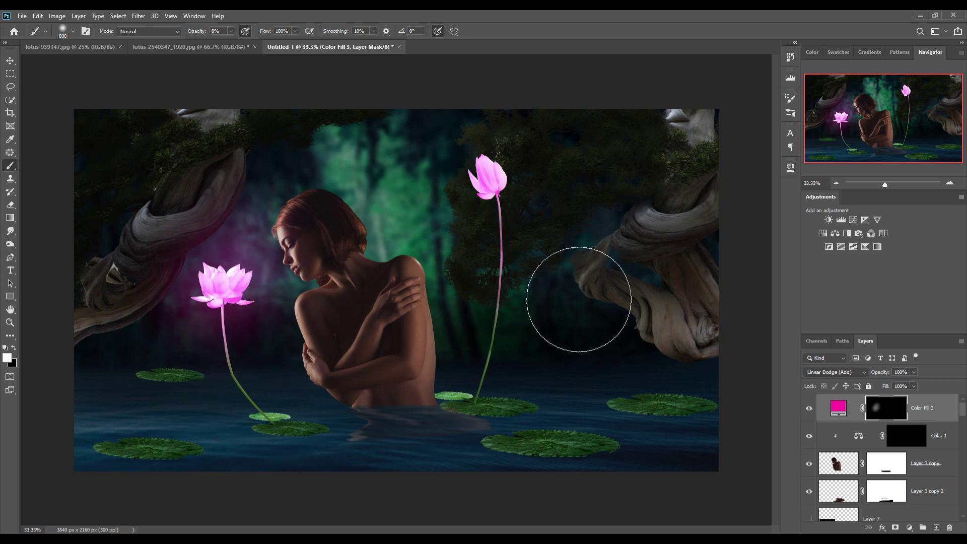
pyautogui.moveTo(551, 226)
pyautogui.mouseDown()
pyautogui.moveTo(514, 262)
pyautogui.moveTo(516, 183)
pyautogui.mouseUp()
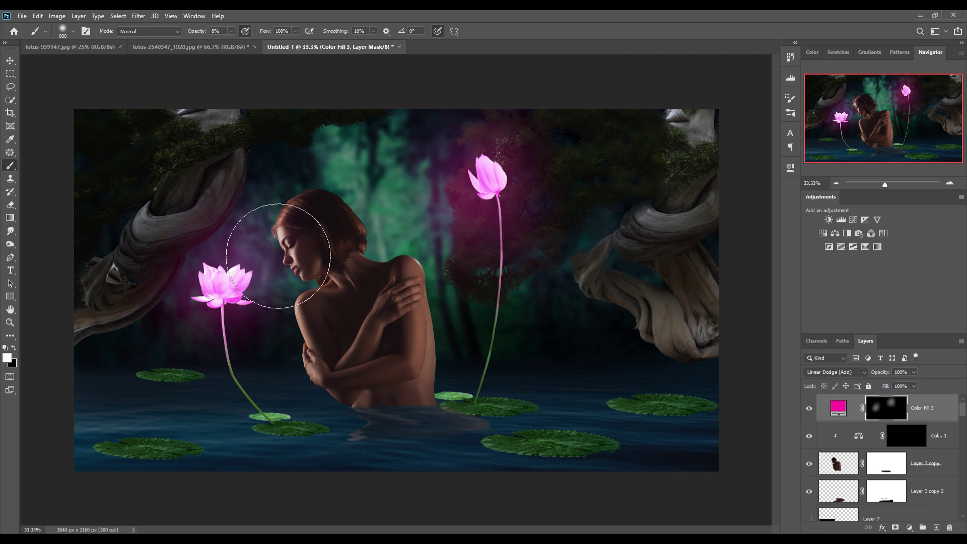
pyautogui.press('v')
pyautogui.click(302, 232)
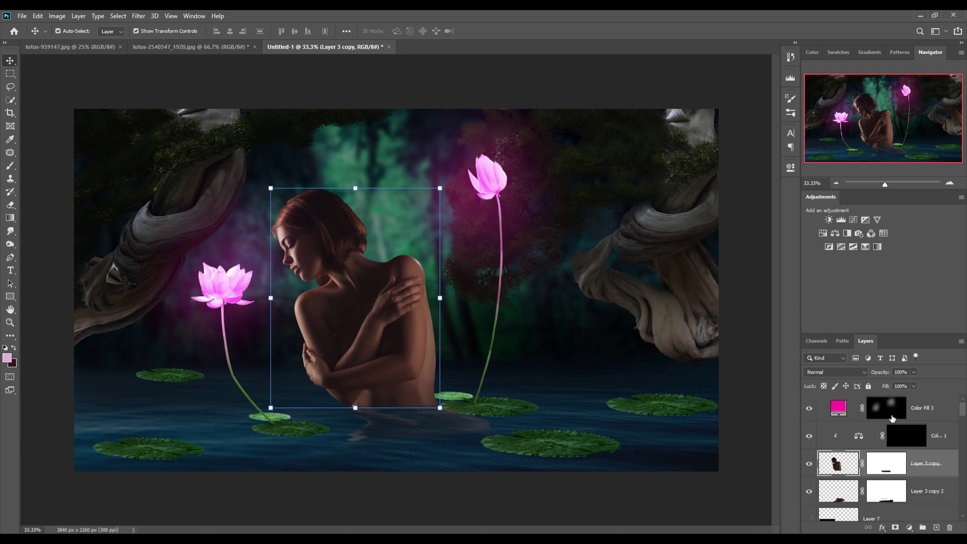
# Paint pink rim light onto the top of the hair through the Color Balance 1 mask at full opacity
pyautogui.click(910, 436)
pyautogui.press('b')
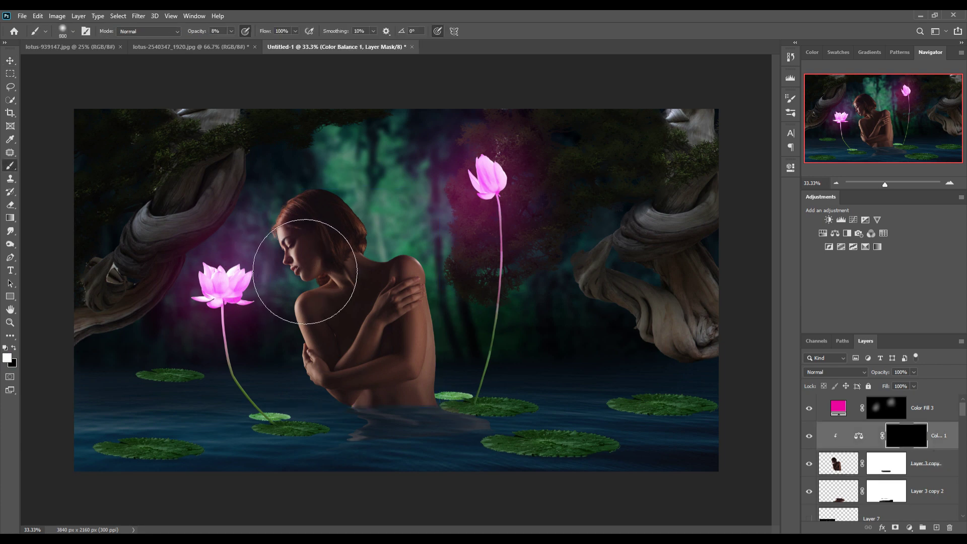
pyautogui.press('[')
pyautogui.press('[')
pyautogui.press('[')
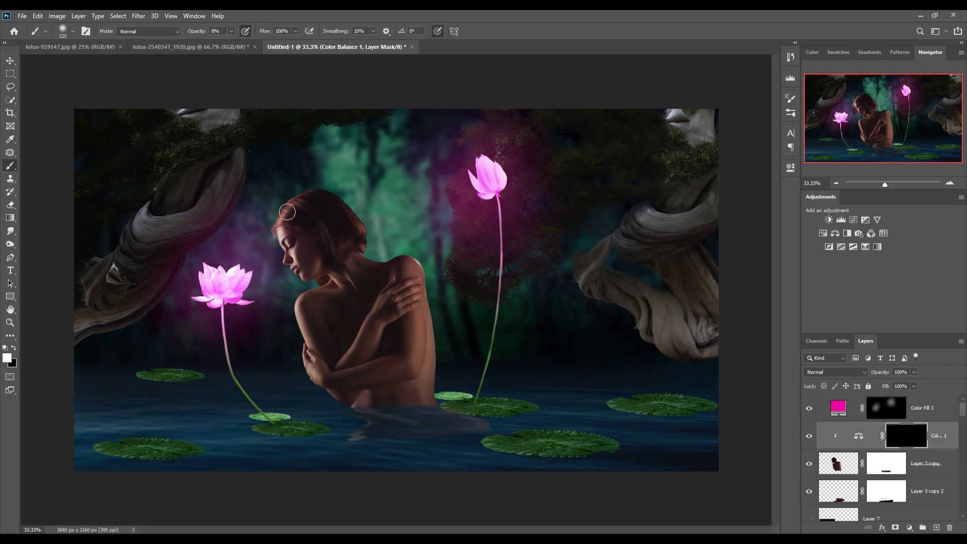
pyautogui.moveTo(282, 209)
pyautogui.mouseDown()
pyautogui.moveTo(275, 221)
pyautogui.moveTo(285, 267)
pyautogui.moveTo(309, 192)
pyautogui.mouseUp()
pyautogui.click(231, 31)
pyautogui.moveTo(233, 42); pyautogui.dragTo(303, 50)
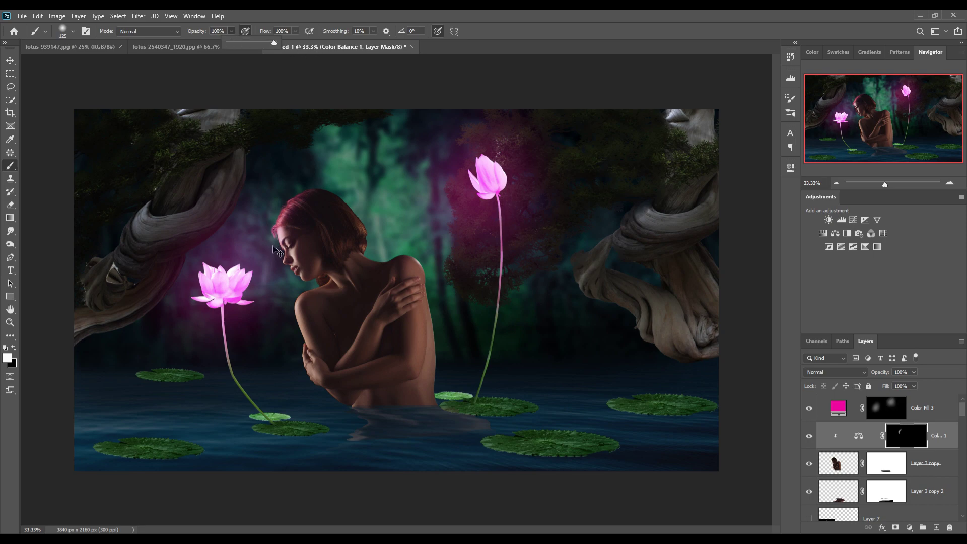
# At 100% zoom, paint fine rim light on the hair near the forehead and along the jawline
pyautogui.hotkey('ctrl', '+')
pyautogui.hotkey('ctrl', '+')
pyautogui.hotkey('ctrl', '+')
pyautogui.press('[')
pyautogui.moveTo(152, 219); pyautogui.dragTo(710, 350)
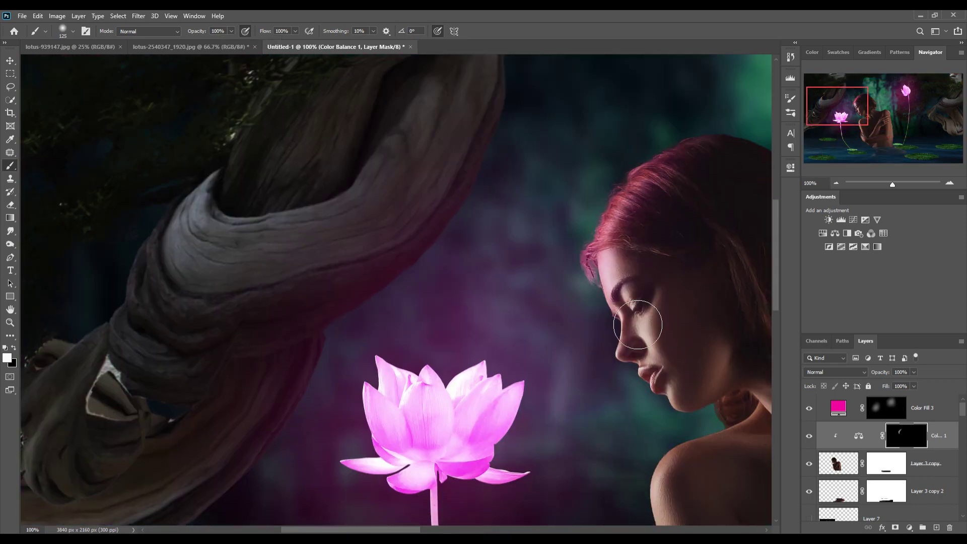
pyautogui.press('[')
pyautogui.press('[')
pyautogui.press('[')
pyautogui.moveTo(696, 144)
pyautogui.mouseDown()
pyautogui.moveTo(615, 211)
pyautogui.moveTo(635, 176)
pyautogui.mouseUp()
pyautogui.hotkey('ctrl', 'z')
pyautogui.press('[')
pyautogui.press('[')
pyautogui.press('[')
pyautogui.moveTo(590, 249); pyautogui.dragTo(599, 269)
pyautogui.moveTo(670, 408)
pyautogui.mouseDown()
pyautogui.moveTo(705, 424)
pyautogui.moveTo(734, 406)
pyautogui.mouseUp()
pyautogui.hotkey('ctrl', 'z')
# Bring the woman's back into view and set up a white brush at low opacity
pyautogui.scroll(-3, 536, 352)
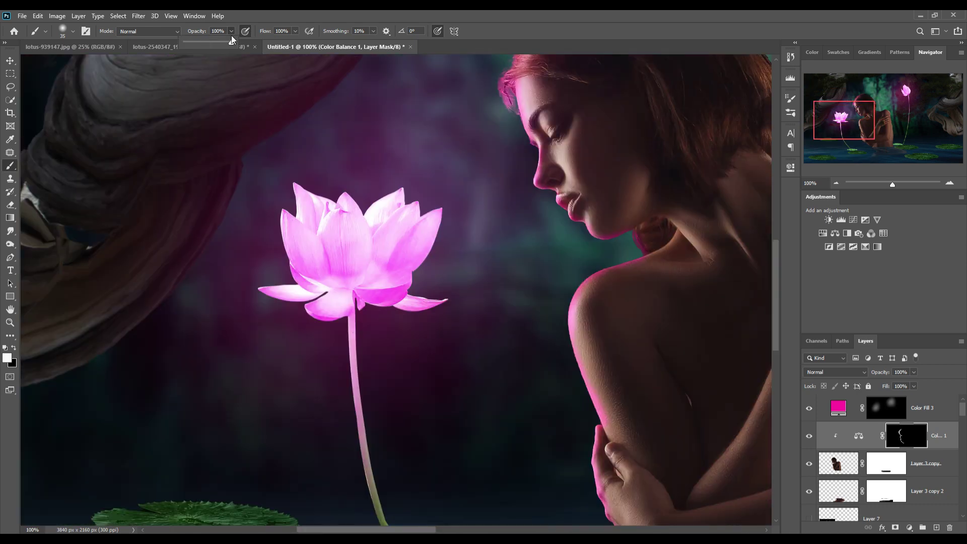
pyautogui.moveTo(229, 42); pyautogui.dragTo(196, 42)
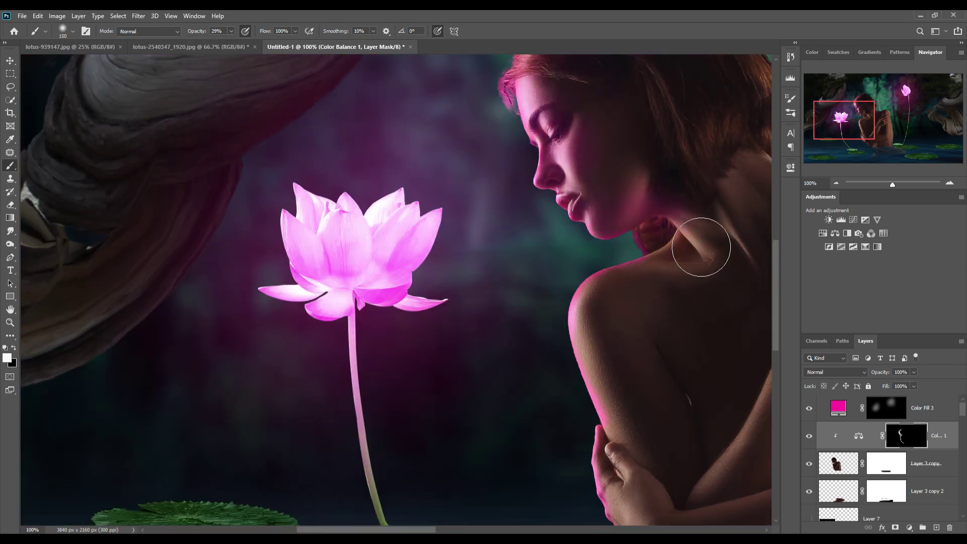
pyautogui.moveTo(564, 397); pyautogui.dragTo(509, 305)
pyautogui.press('1')
pyautogui.press('5')
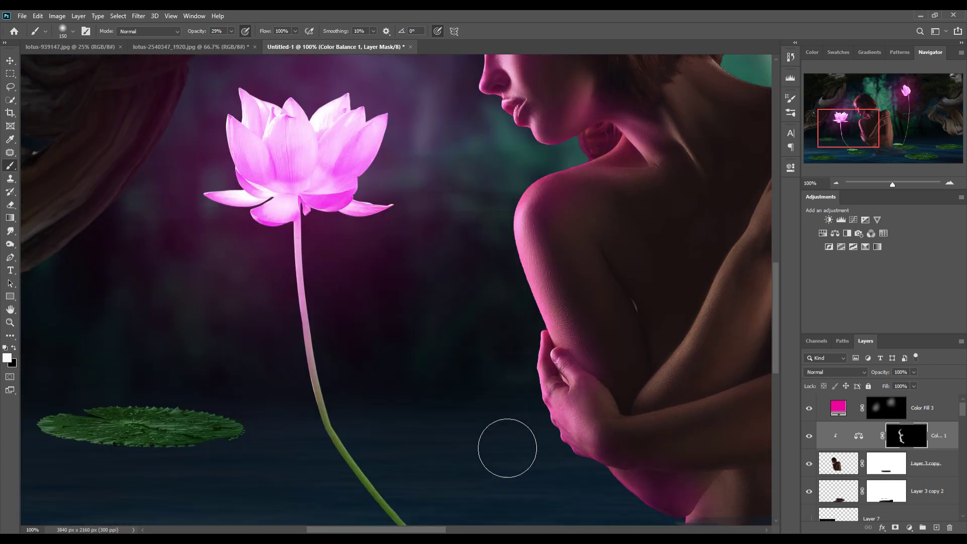
pyautogui.scroll(3, 638, 341)
pyautogui.scroll(4, 534, 163)
pyautogui.hscroll(4, 531, 252)
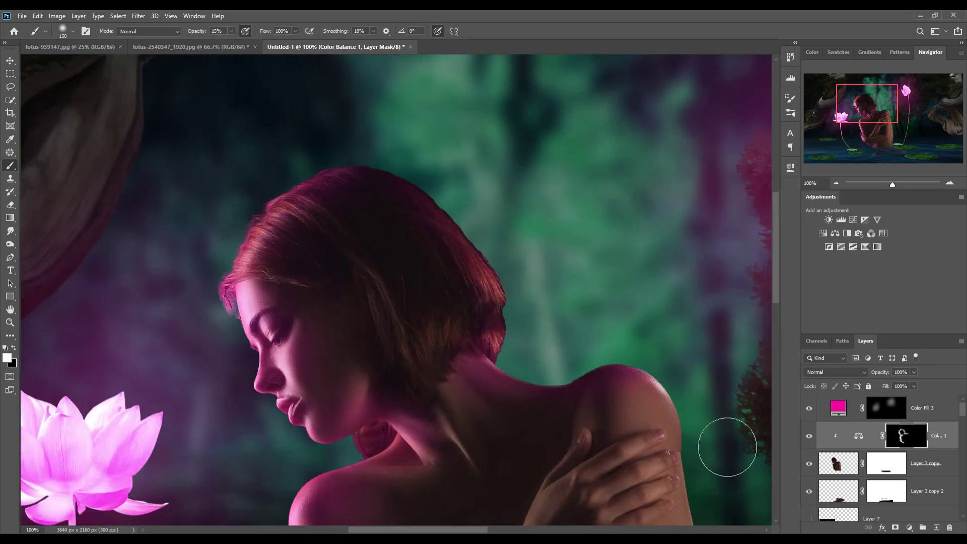
pyautogui.press('x')
pyautogui.scroll(-5, 706, 403)
pyautogui.click(231, 31)
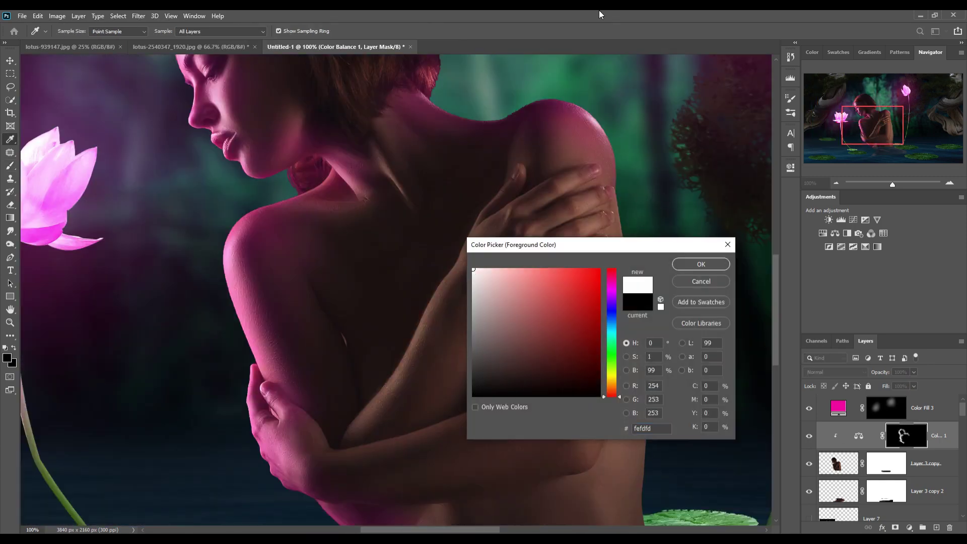
pyautogui.scroll(-2, 658, 437)
pyautogui.scroll(2, 655, 303)
# Softly tint her shoulders, back and arms with a low-opacity white brush, then view the whole composite
pyautogui.press('2')
pyautogui.press('1')
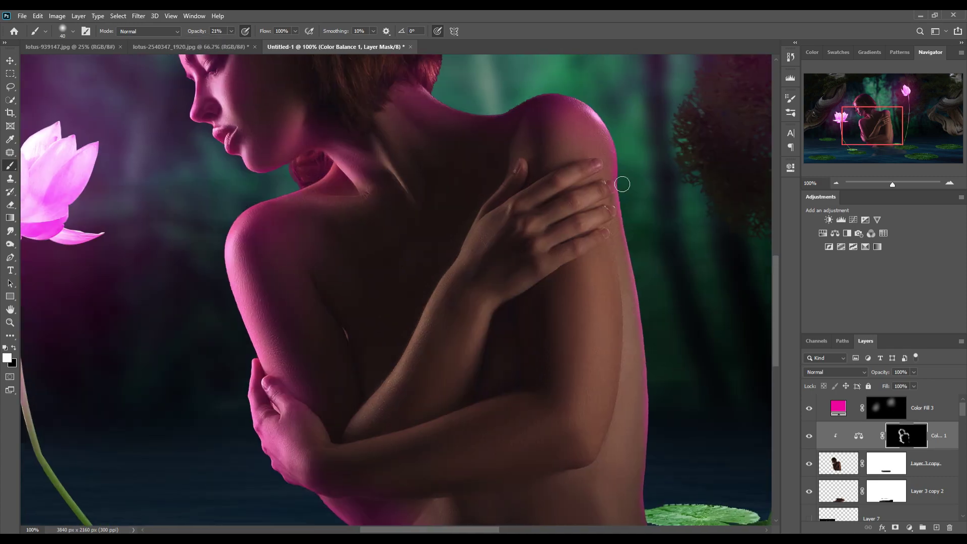
pyautogui.press(']')
pyautogui.press(']')
pyautogui.press(']')
pyautogui.scroll(-4, 713, 427)
pyautogui.scroll(6, 725, 192)
pyautogui.press('[')
pyautogui.press('[')
pyautogui.press('[')
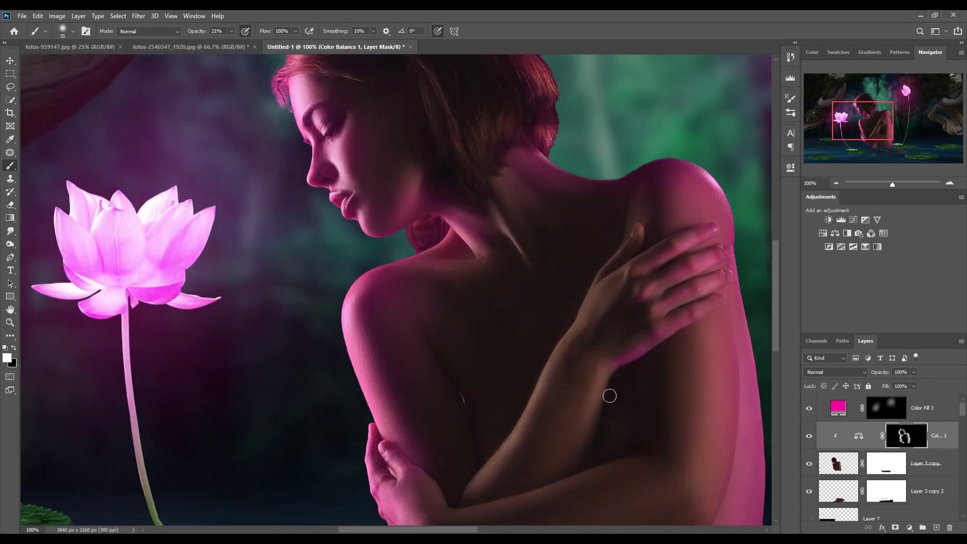
pyautogui.scroll(-3, 613, 438)
pyautogui.hscroll(-1, 612, 438)
pyautogui.scroll(-2, 532, 452)
pyautogui.hscroll(-1, 532, 452)
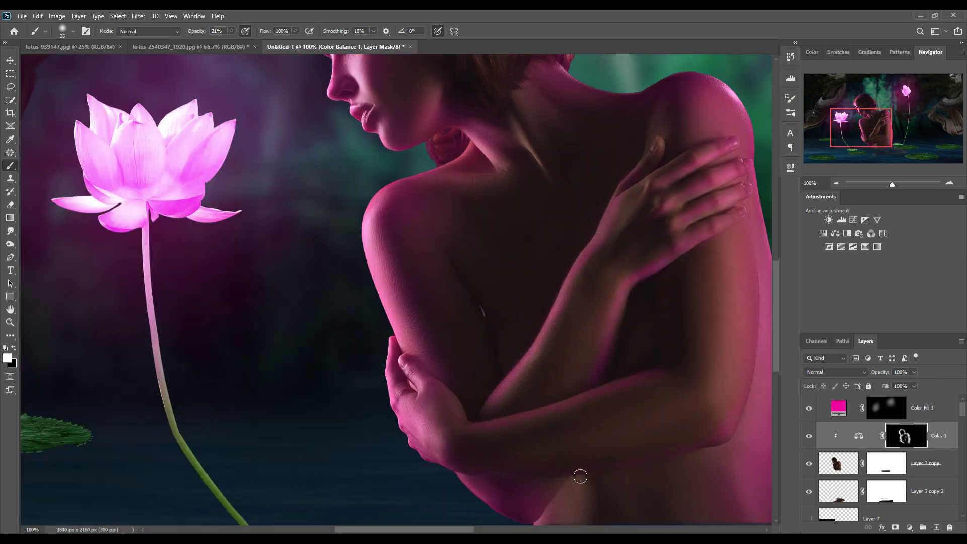
pyautogui.hotkey('ctrl', '0')
pyautogui.click(7, 357)
# Paint a pink glow on the water, set it to Overlay, and duplicate it under the left lotus
pyautogui.press('Return')
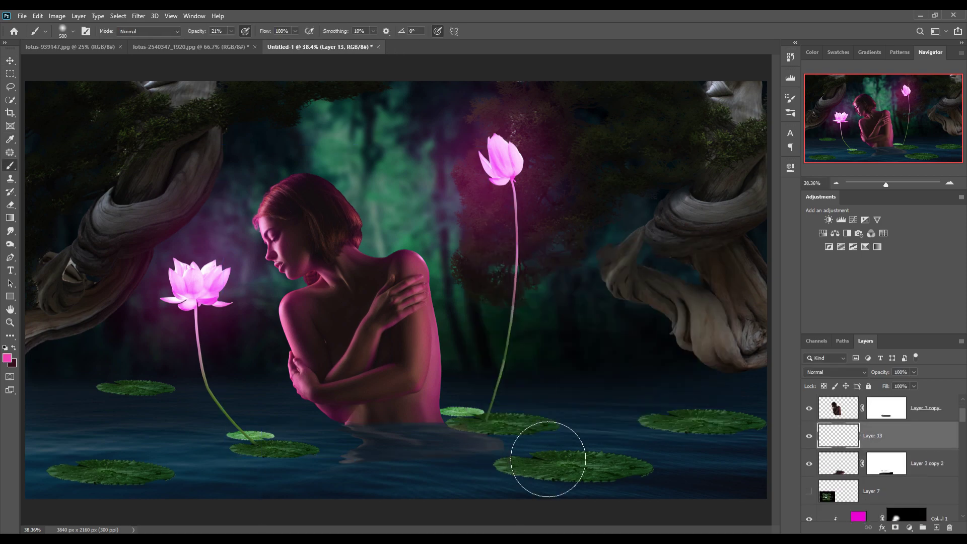
pyautogui.click(542, 434)
pyautogui.press('v')
pyautogui.click(837, 372)
pyautogui.click(831, 410)
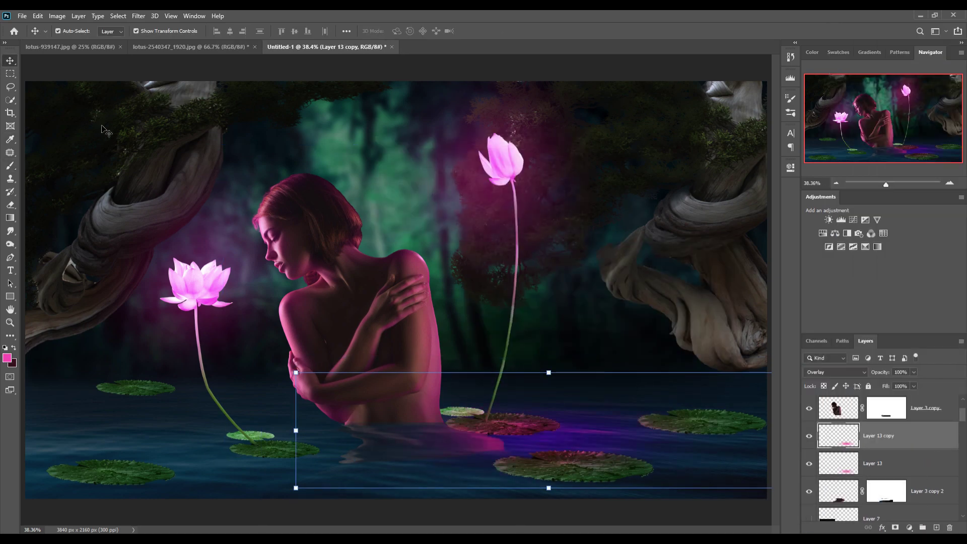
pyautogui.moveTo(298, 434); pyautogui.dragTo(44, 439)
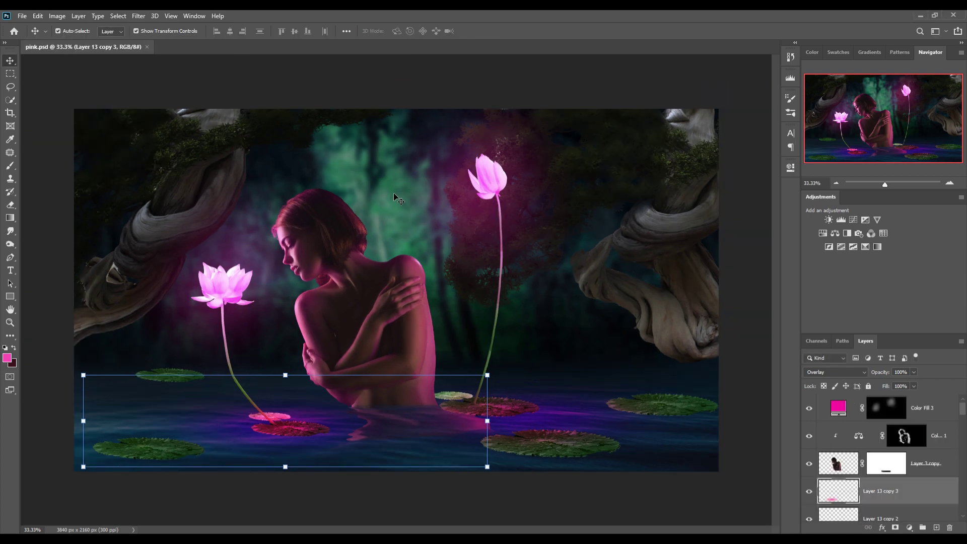
pyautogui.hotkey('ctrl', '+')
pyautogui.hotkey('ctrl', '+')
pyautogui.hotkey('ctrl', '+')
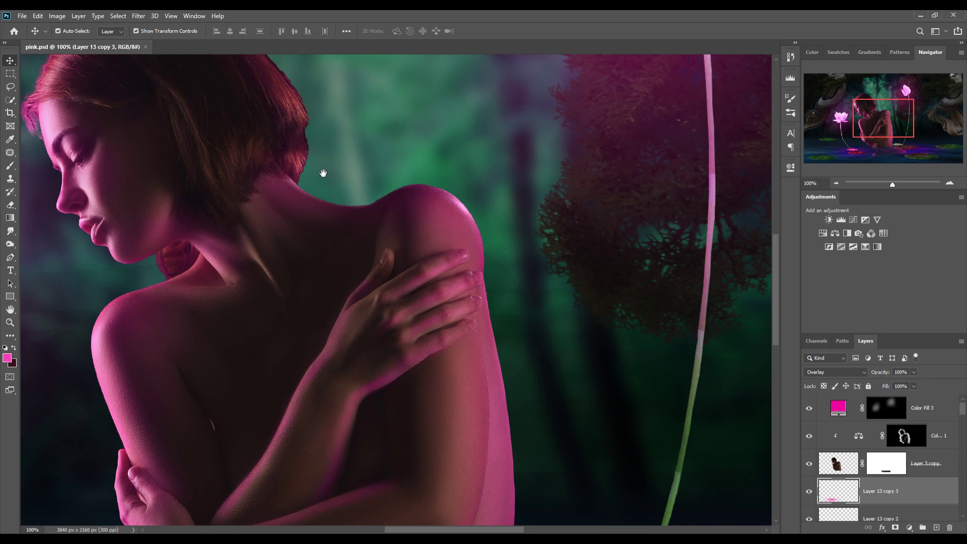
pyautogui.moveTo(258, 119); pyautogui.dragTo(255, 234)
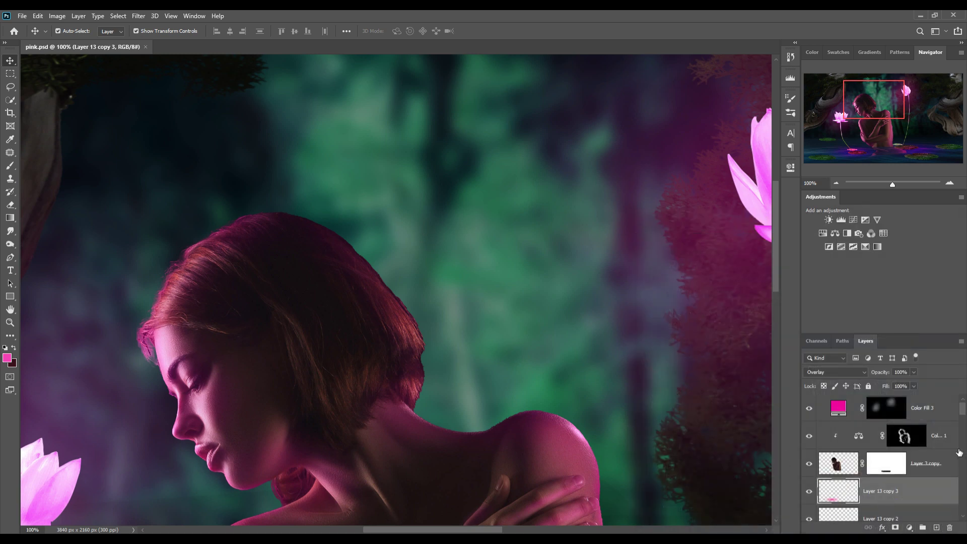
# On Layer 3 copy, switch to a small Hard Round brush and test a stroke at the hair edge
pyautogui.click(951, 435)
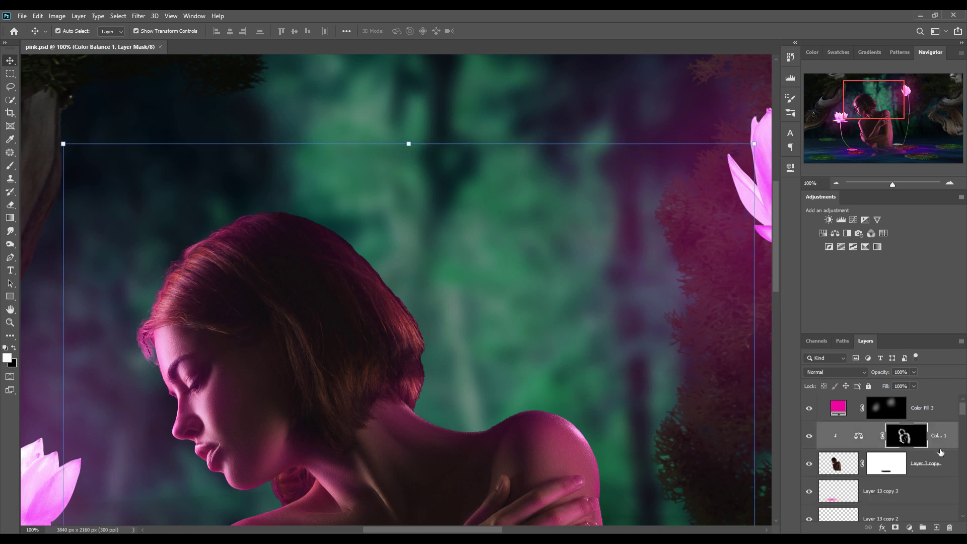
pyautogui.click(835, 462)
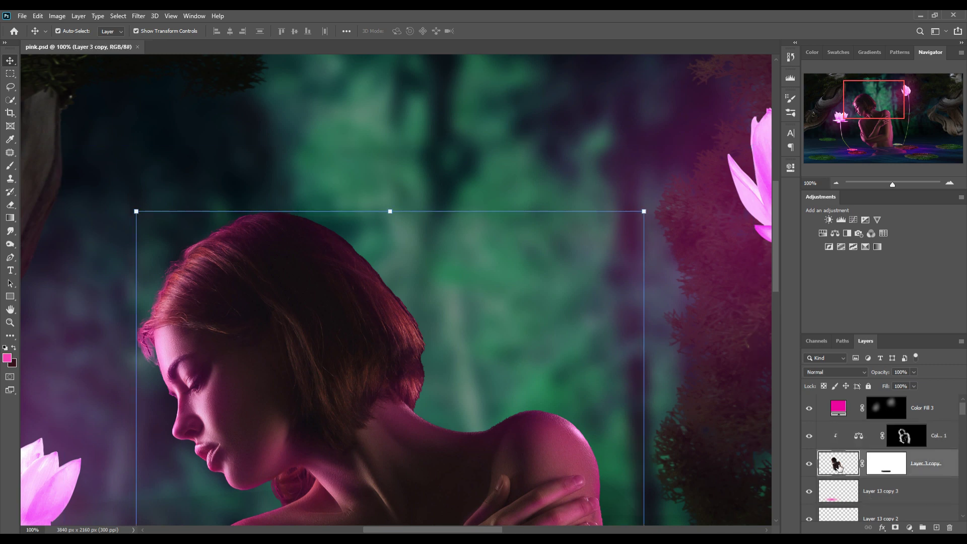
pyautogui.click(11, 168)
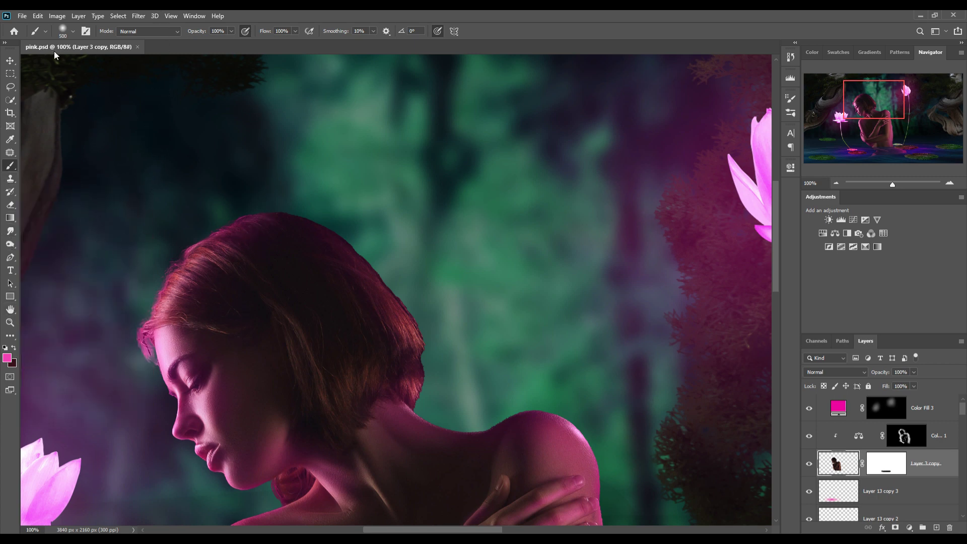
pyautogui.click(70, 34)
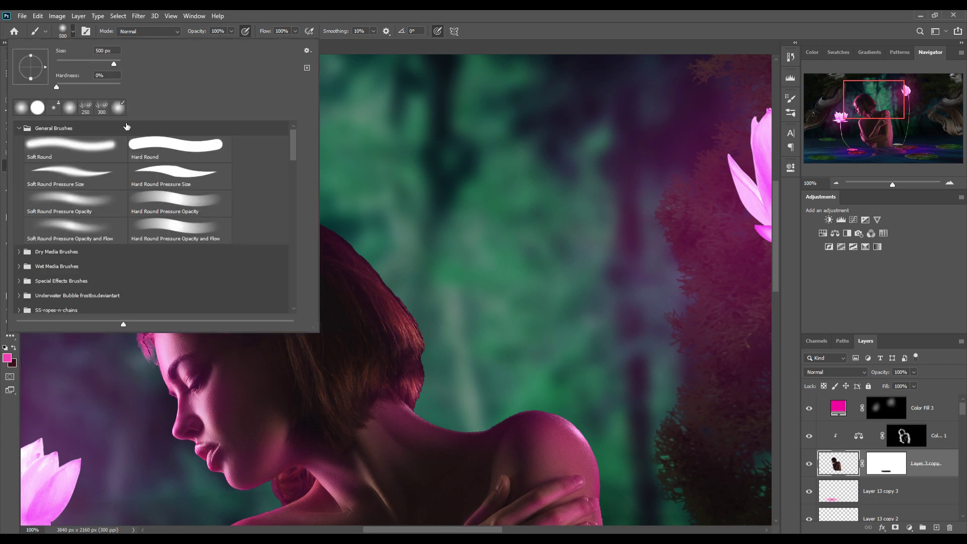
pyautogui.click(174, 174)
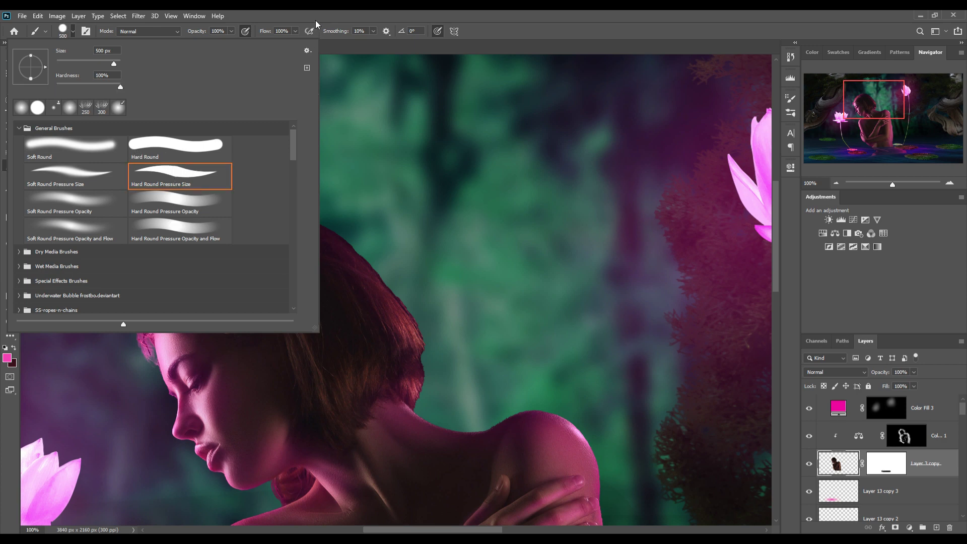
pyautogui.press('Return')
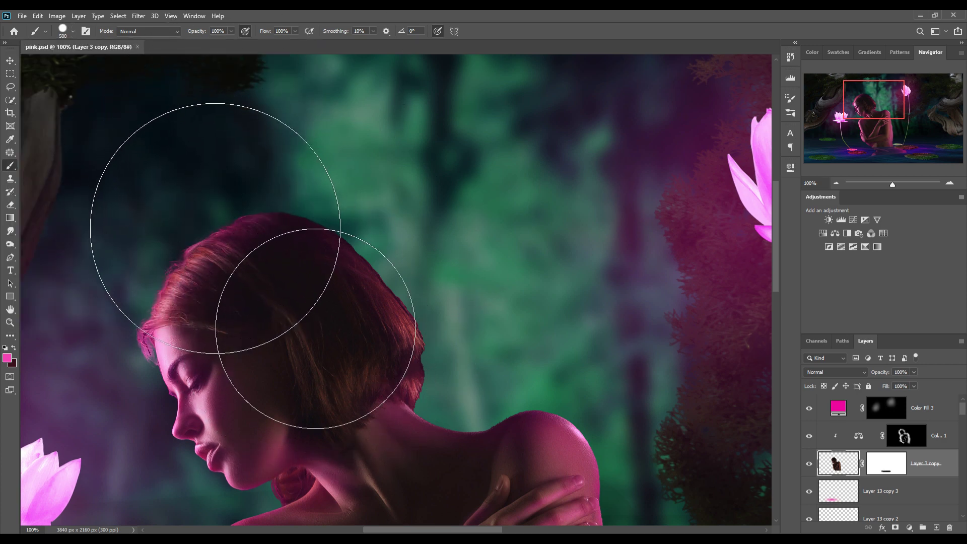
pyautogui.press('[')
pyautogui.press('[')
pyautogui.press('[')
pyautogui.press('[')
pyautogui.press('[')
pyautogui.press('[')
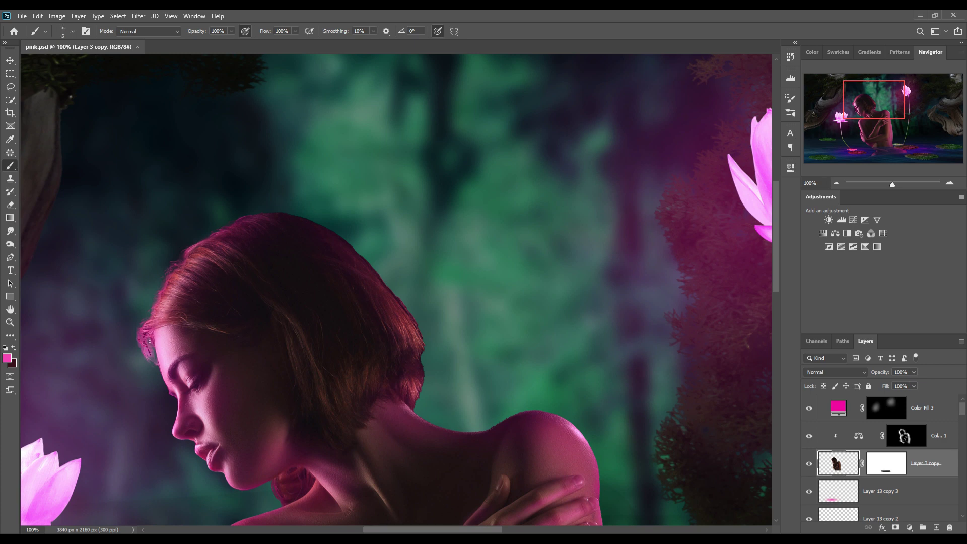
pyautogui.moveTo(150, 341); pyautogui.dragTo(146, 341)
# Sample the dark reddish-brown hair colour and paint along the hair edge at 46% opacity
pyautogui.press('ctrl')
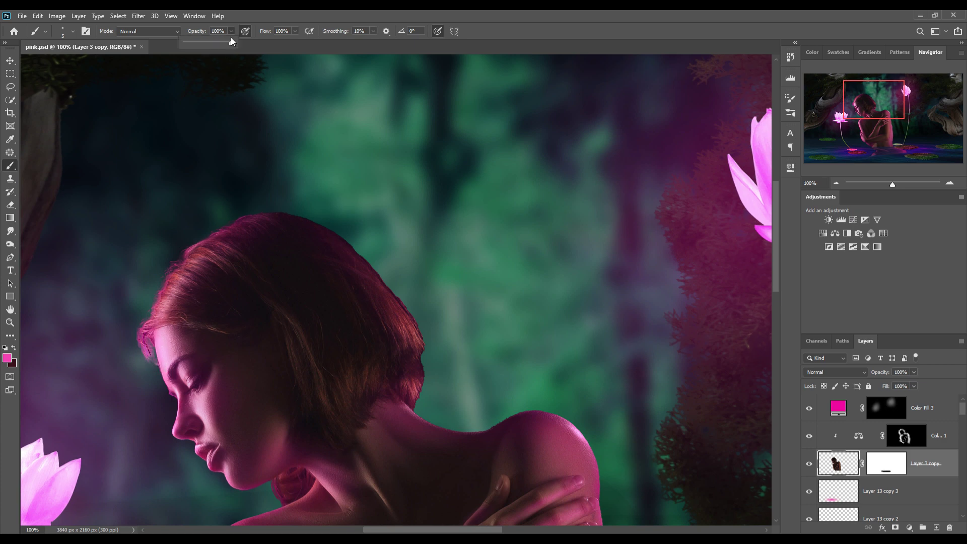
pyautogui.press('4')
pyautogui.press('6')
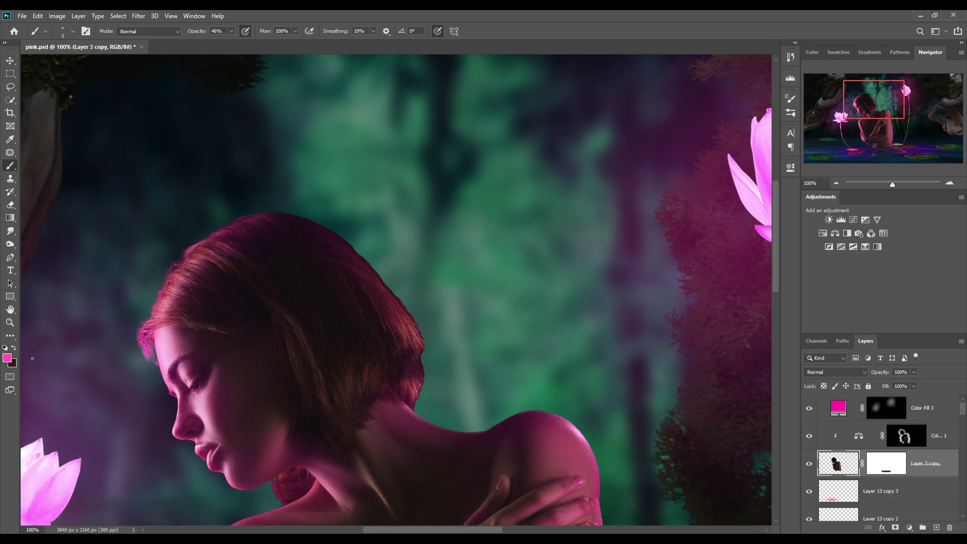
pyautogui.click(7, 357)
pyautogui.click(279, 215)
pyautogui.press('Return')
pyautogui.moveTo(407, 307); pyautogui.dragTo(414, 313)
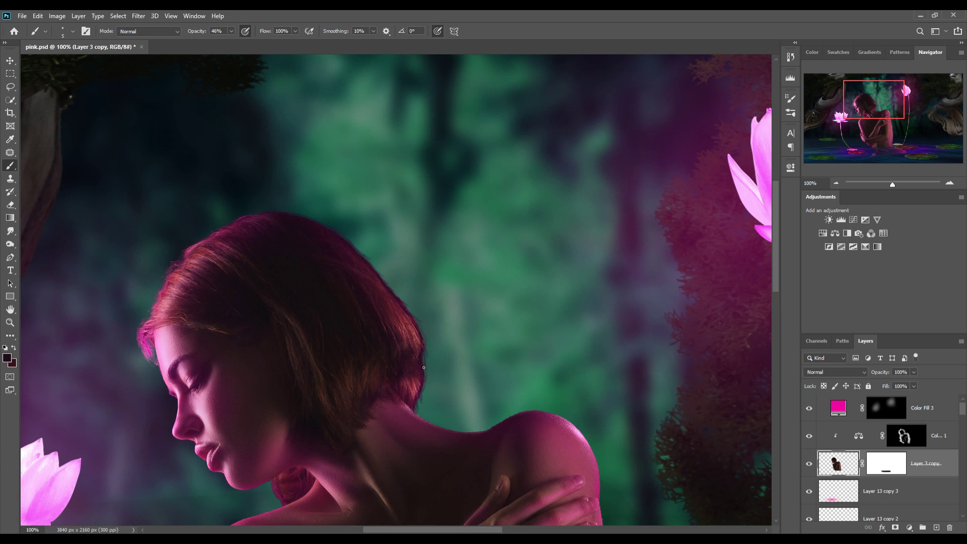
pyautogui.click(73, 35)
pyautogui.click(336, 209)
pyautogui.click(10, 61)
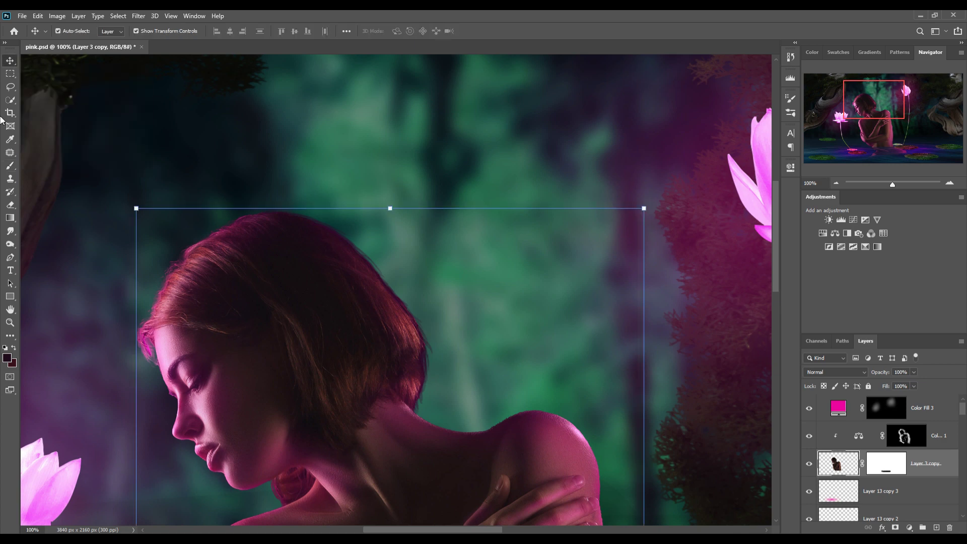
# Add a Color Balance with Magenta -100 above Curves 4, clipped to the left tree
pyautogui.hotkey('ctrl', '-')
pyautogui.moveTo(221, 301); pyautogui.dragTo(593, 309)
pyautogui.hotkey('alt', '[')
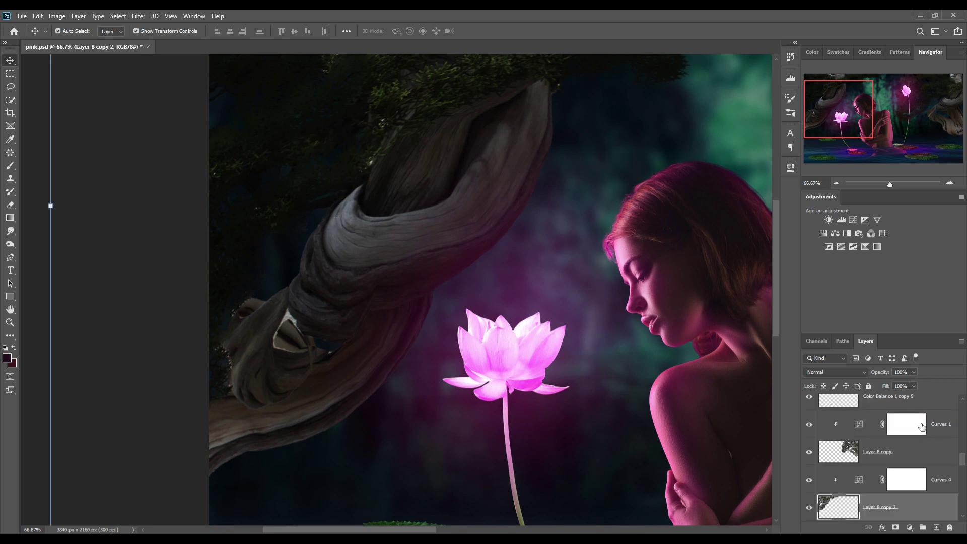
pyautogui.hotkey('alt', ']')
pyautogui.click(910, 528)
pyautogui.click(886, 438)
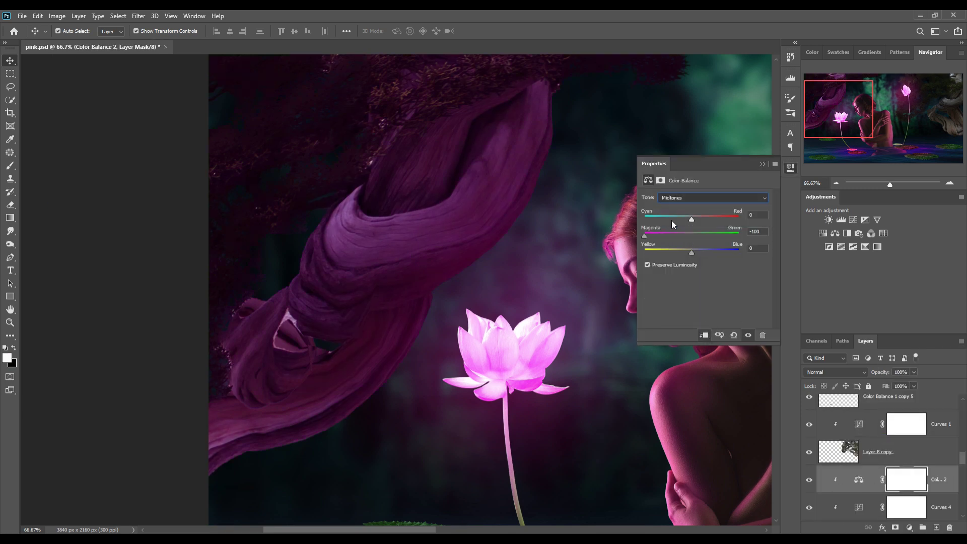
pyautogui.click(745, 186)
# Invert the Color Balance mask and paint magenta back onto the bark edge with a soft round brush
pyautogui.hotkey('ctrl', 'i')
pyautogui.press('b')
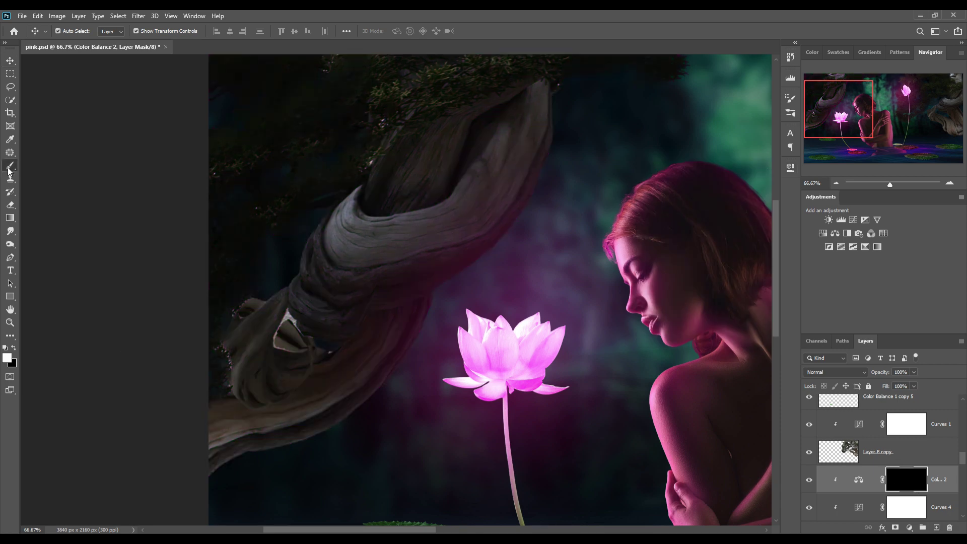
pyautogui.click(62, 30)
pyautogui.click(76, 204)
pyautogui.press('Return')
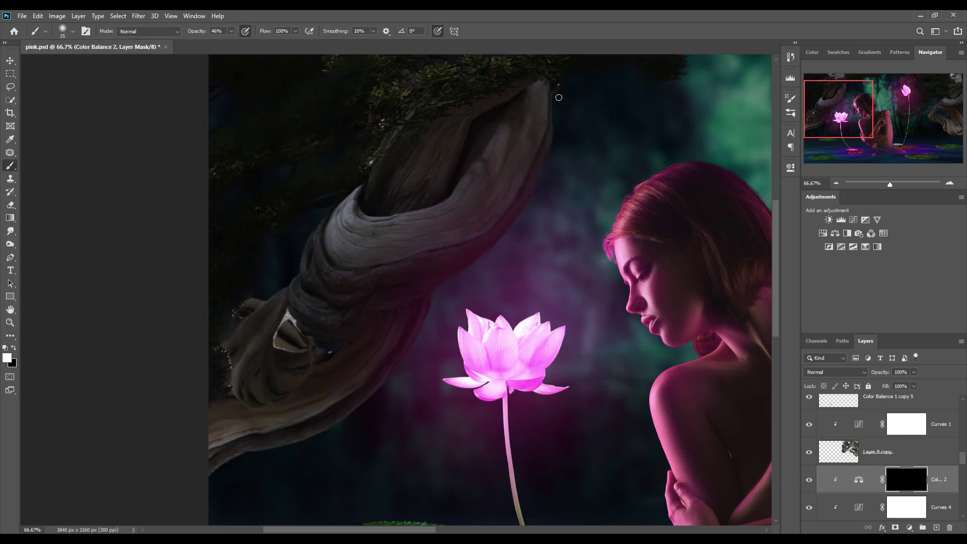
pyautogui.moveTo(533, 205); pyautogui.dragTo(506, 295)
# Paint a softer, larger magenta glow along the tree bark's lower edge
pyautogui.moveTo(231, 34); pyautogui.dragTo(559, 183)
pyautogui.press('[')
pyautogui.press('[')
pyautogui.press('[')
pyautogui.press('3')
pyautogui.press('6')
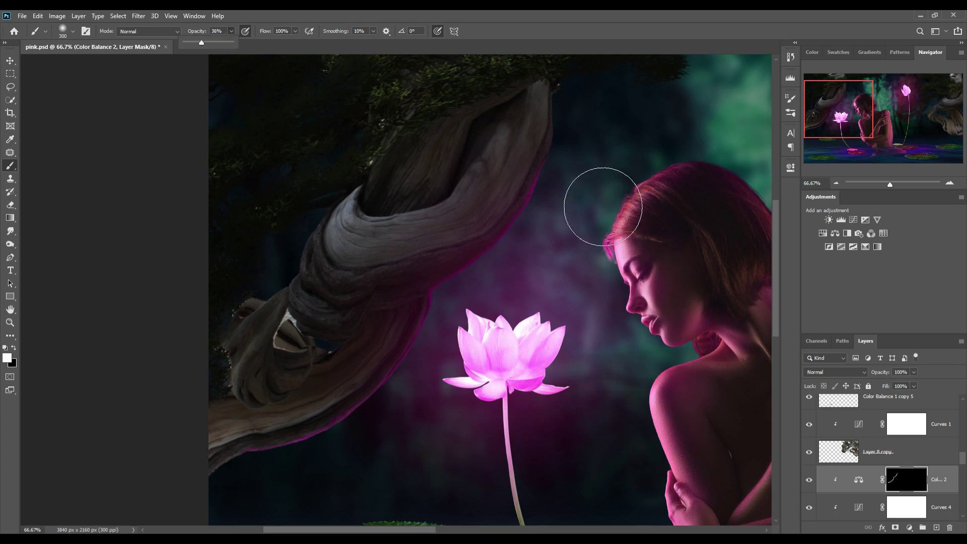
pyautogui.press(']')
pyautogui.press(']')
pyautogui.press(']')
pyautogui.moveTo(501, 304)
pyautogui.mouseDown()
pyautogui.moveTo(438, 443)
pyautogui.moveTo(321, 497)
pyautogui.mouseUp()
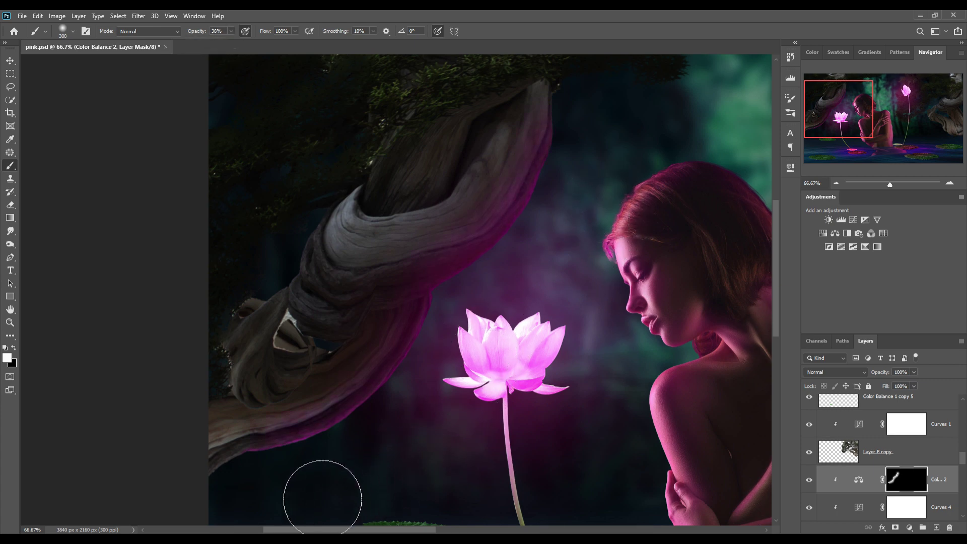
# Bring the woman and tall lotus into view and create empty Layer 14
pyautogui.moveTo(577, 377); pyautogui.dragTo(160, 326)
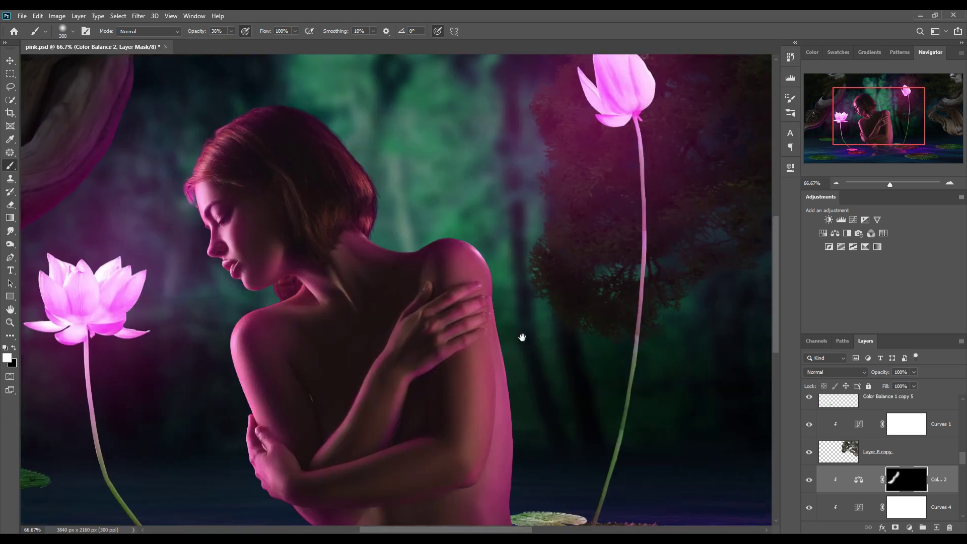
pyautogui.moveTo(876, 330)
pyautogui.mouseDown()
pyautogui.moveTo(661, 330)
pyautogui.moveTo(716, 393)
pyautogui.mouseUp()
pyautogui.click(937, 527)
pyautogui.rightClick(897, 424)
# Remove the empty Layer 14
pyautogui.click(820, 301)
pyautogui.click(835, 372)
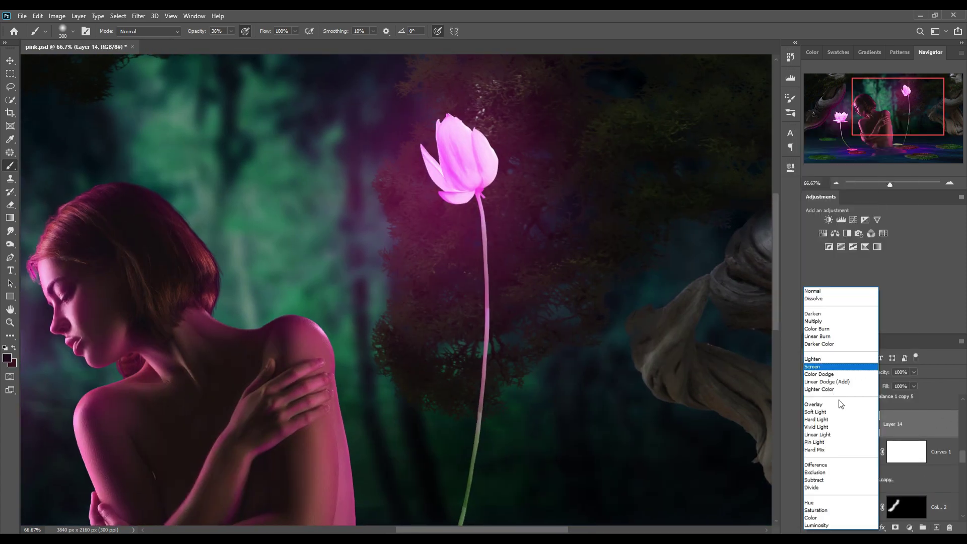
pyautogui.click(837, 374)
pyautogui.hotkey('ctrl', 'z')
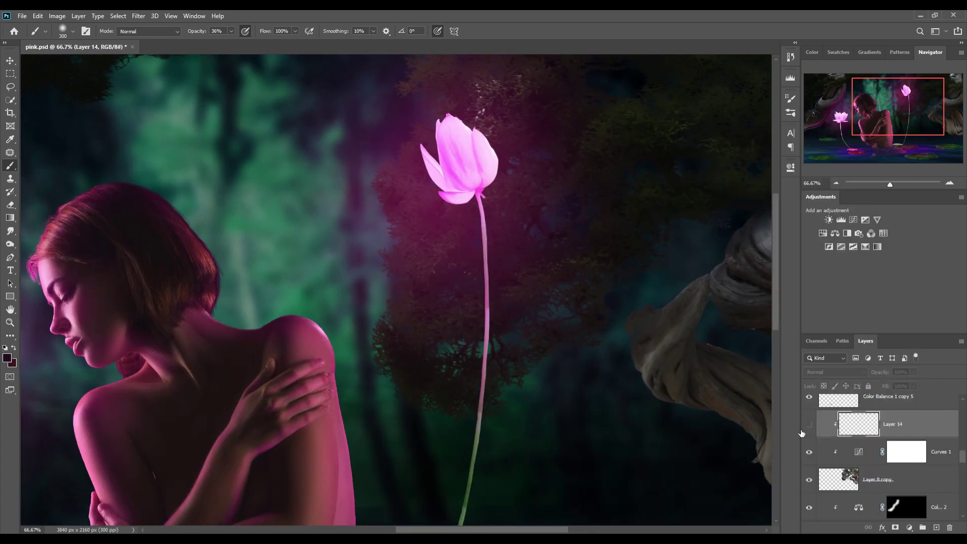
pyautogui.hotkey('ctrl', 'z')
# Add a Color Balance above Curves 1 with Highlights Cyan -100
pyautogui.click(835, 233)
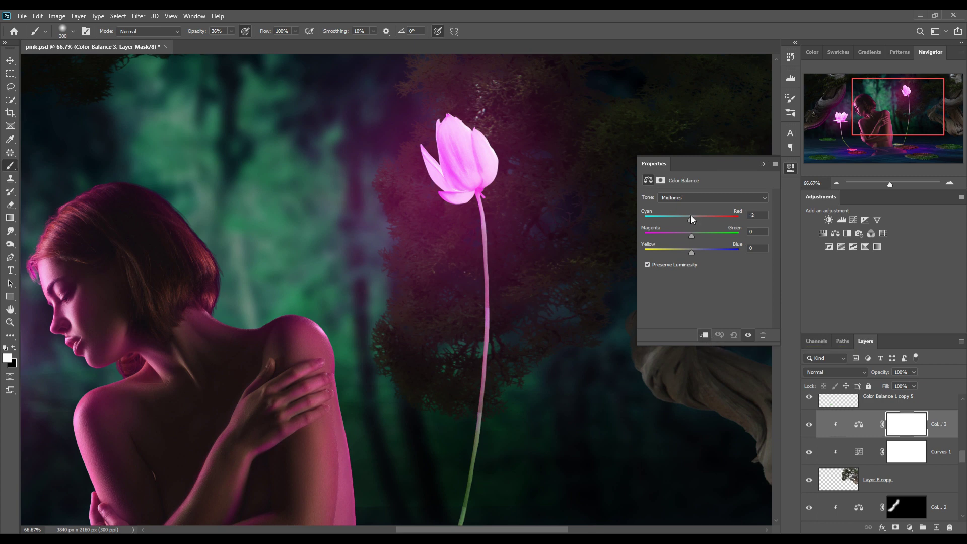
pyautogui.moveTo(691, 215); pyautogui.dragTo(645, 216)
pyautogui.click(713, 197)
pyautogui.click(718, 220)
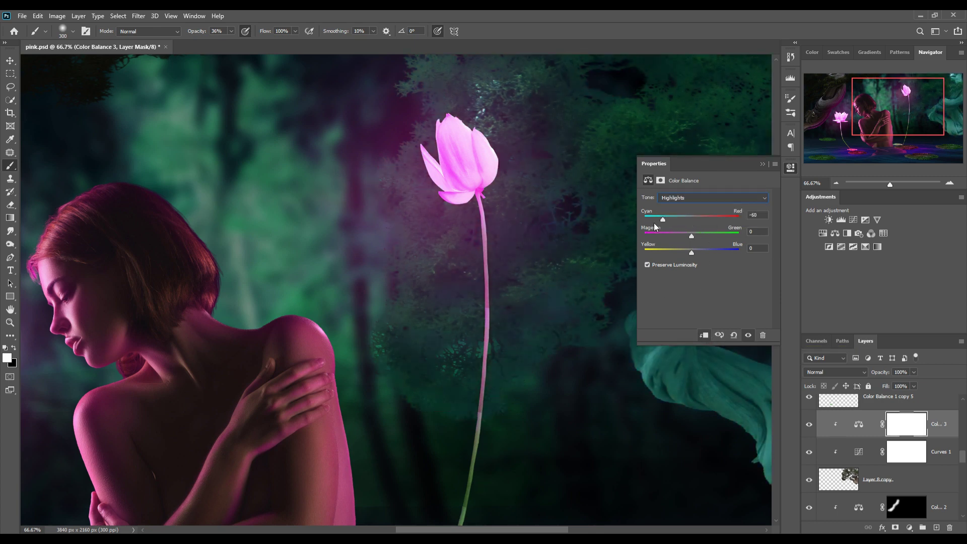
pyautogui.click(762, 164)
# Add a clipped brightening Curves 8 with an inverted mask
pyautogui.click(854, 220)
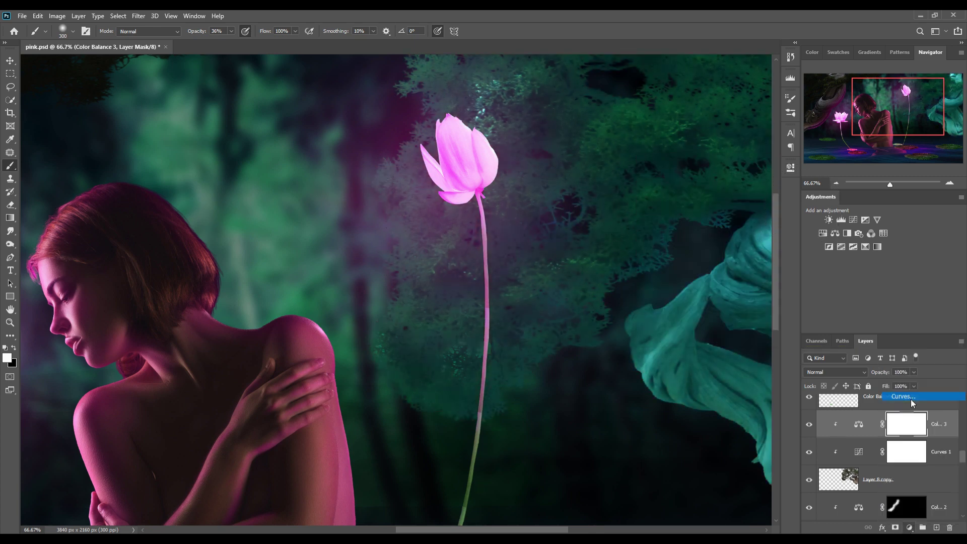
pyautogui.moveTo(709, 276); pyautogui.dragTo(725, 255)
pyautogui.click(763, 164)
pyautogui.hotkey('ctrl', 'i')
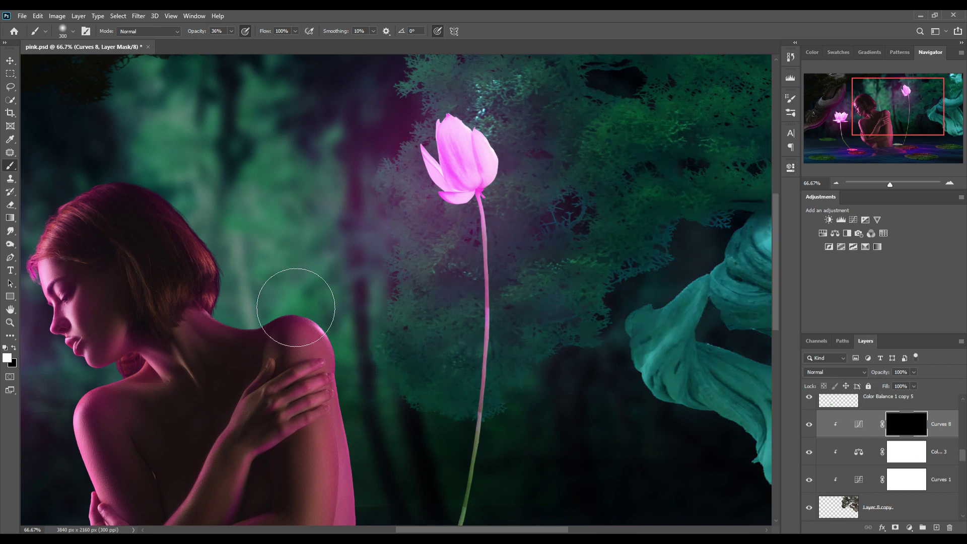
# Invert Color Balance 3's mask and paint cyan on the lotus stem and brightness around its flower
pyautogui.click(906, 454)
pyautogui.hotkey('ctrl', 'i')
pyautogui.moveTo(447, 122)
pyautogui.mouseDown()
pyautogui.moveTo(410, 303)
pyautogui.moveTo(443, 453)
pyautogui.moveTo(557, 464)
pyautogui.mouseUp()
pyautogui.hotkey('alt', ']')
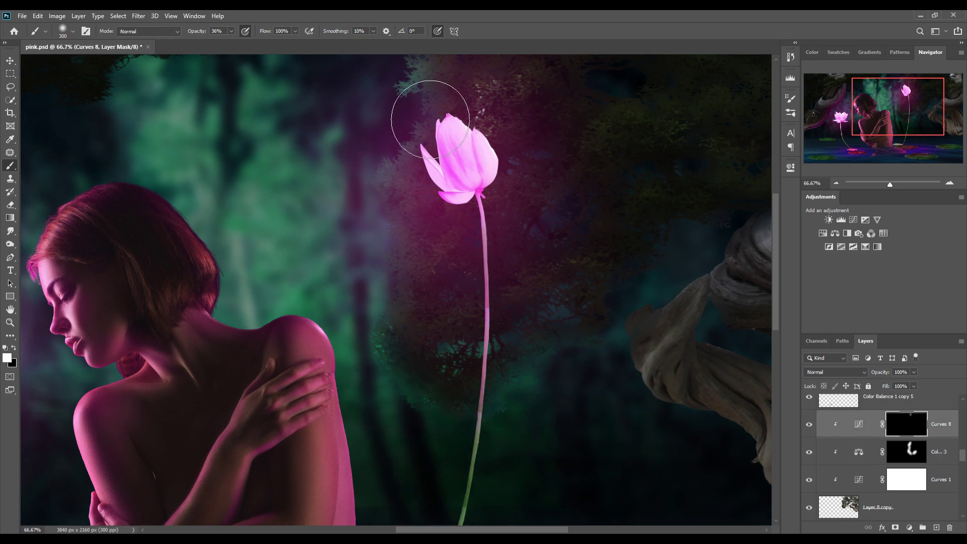
pyautogui.moveTo(436, 108); pyautogui.dragTo(458, 190)
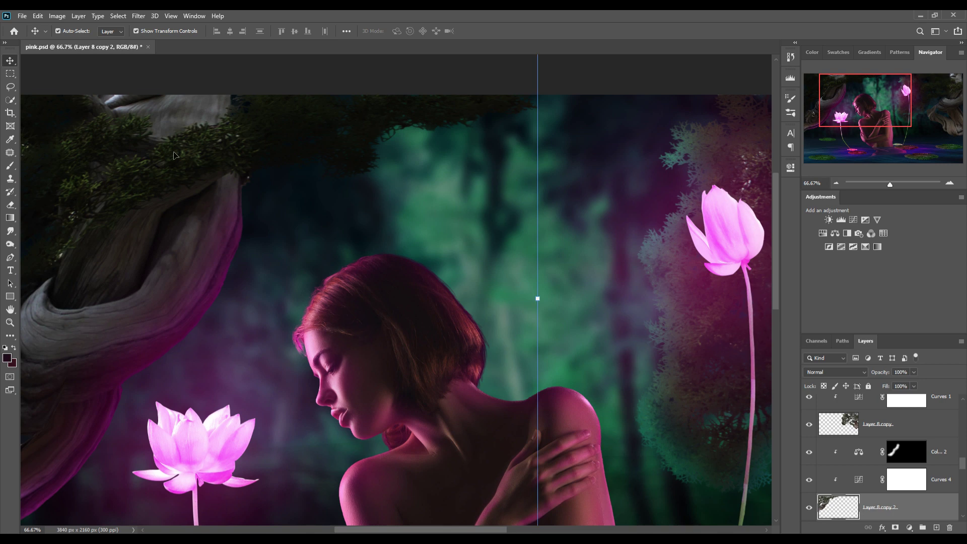
# Add Color Balance 4 with Midtones Cyan -51 and an inverted mask
pyautogui.click(910, 528)
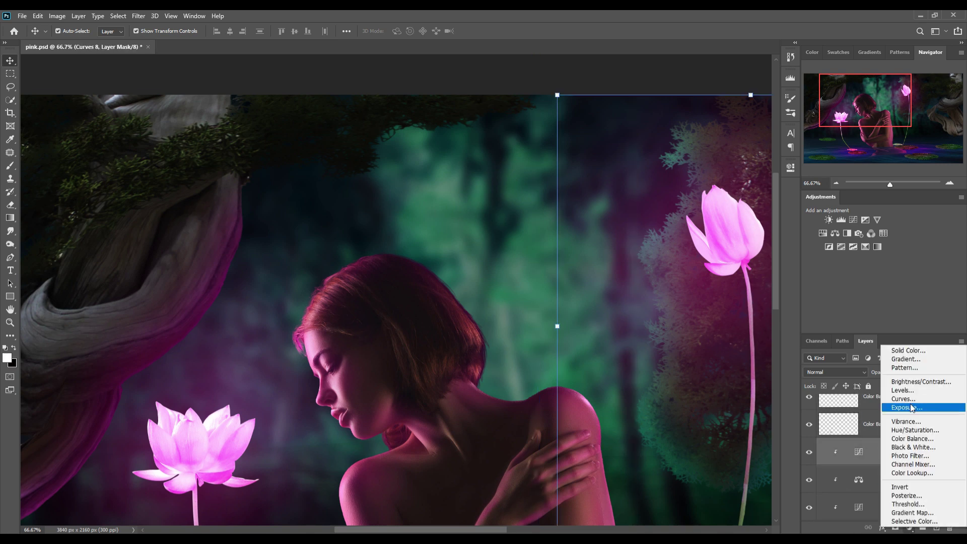
pyautogui.click(913, 439)
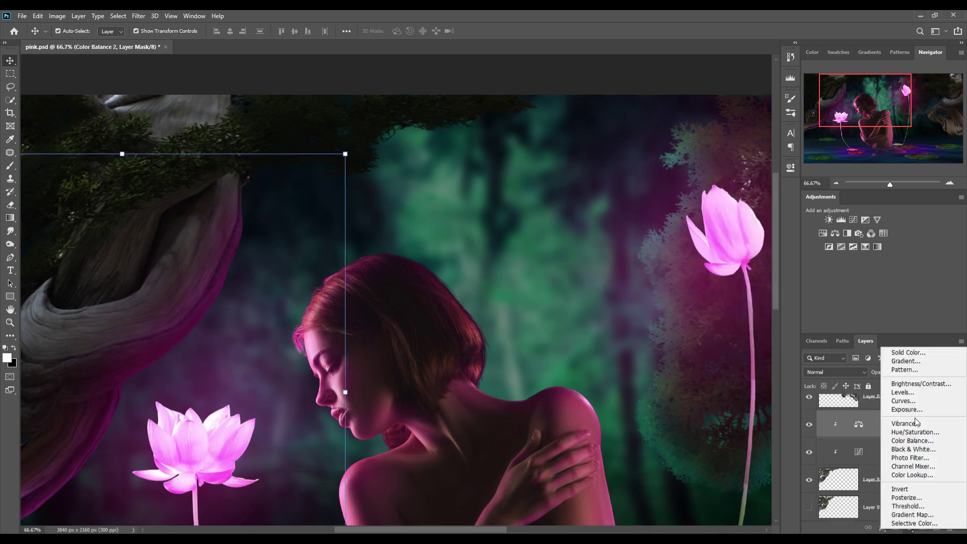
pyautogui.click(913, 440)
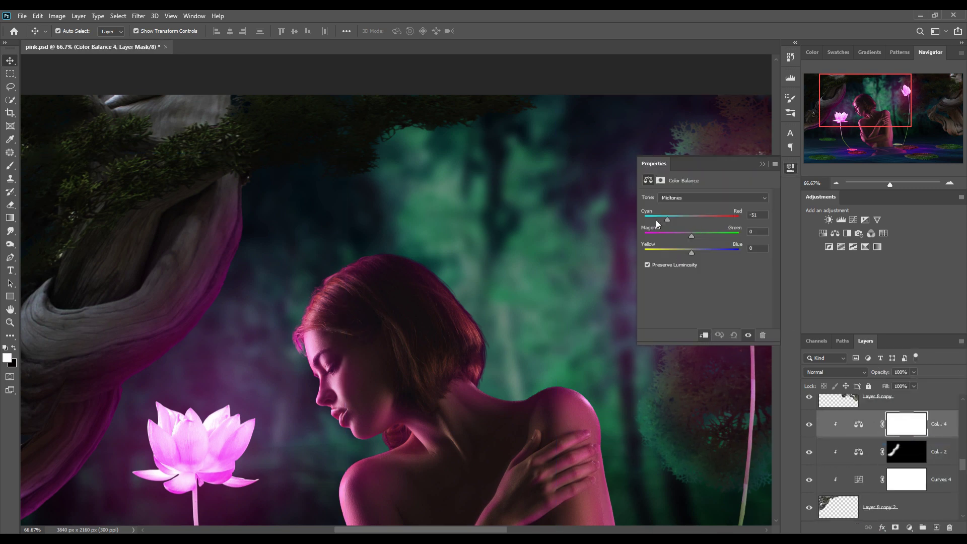
pyautogui.click(706, 197)
pyautogui.click(699, 214)
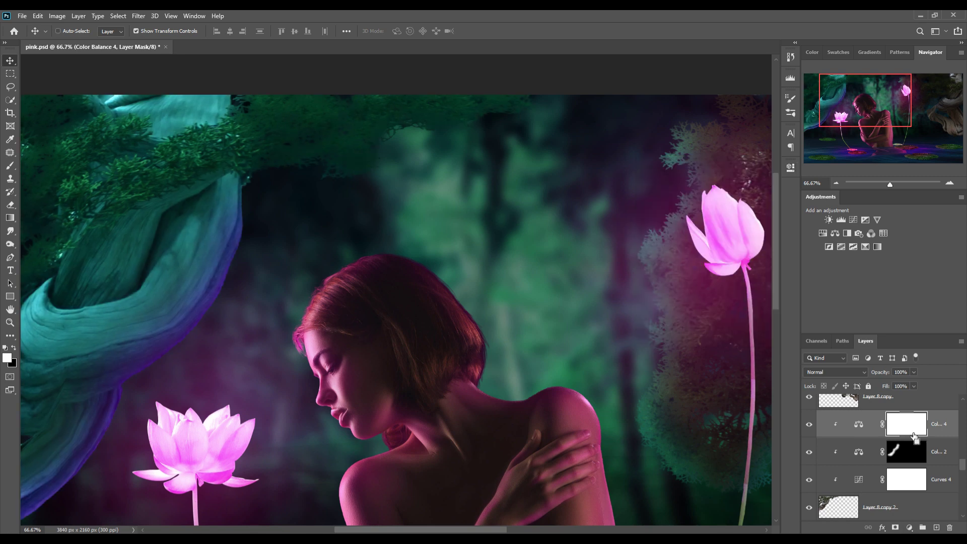
pyautogui.hotkey('ctrl', 'i')
# Add a brightening Curves 9 with a lifted curve and an inverted mask
pyautogui.click(909, 528)
pyautogui.click(915, 399)
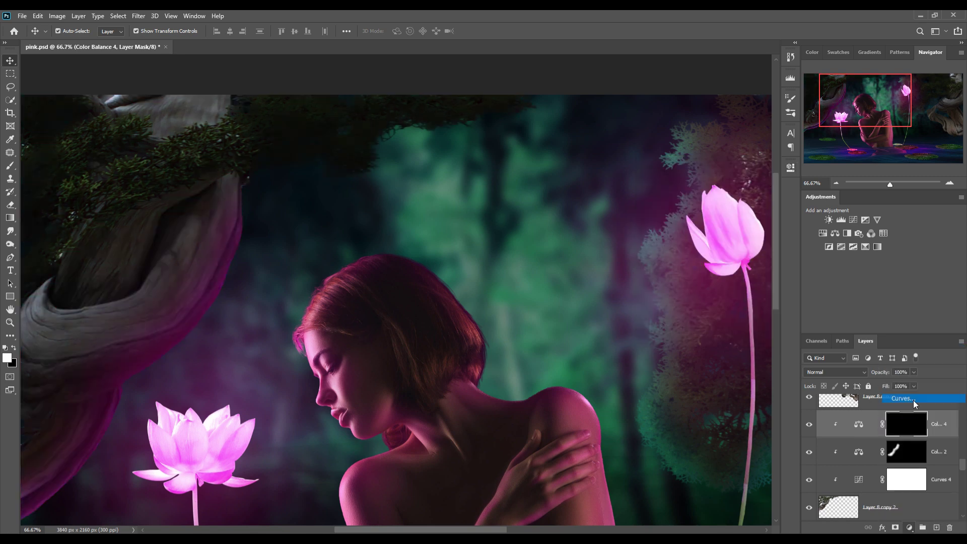
pyautogui.moveTo(741, 246); pyautogui.dragTo(732, 234)
pyautogui.moveTo(710, 272); pyautogui.dragTo(699, 263)
pyautogui.moveTo(691, 297); pyautogui.dragTo(683, 285)
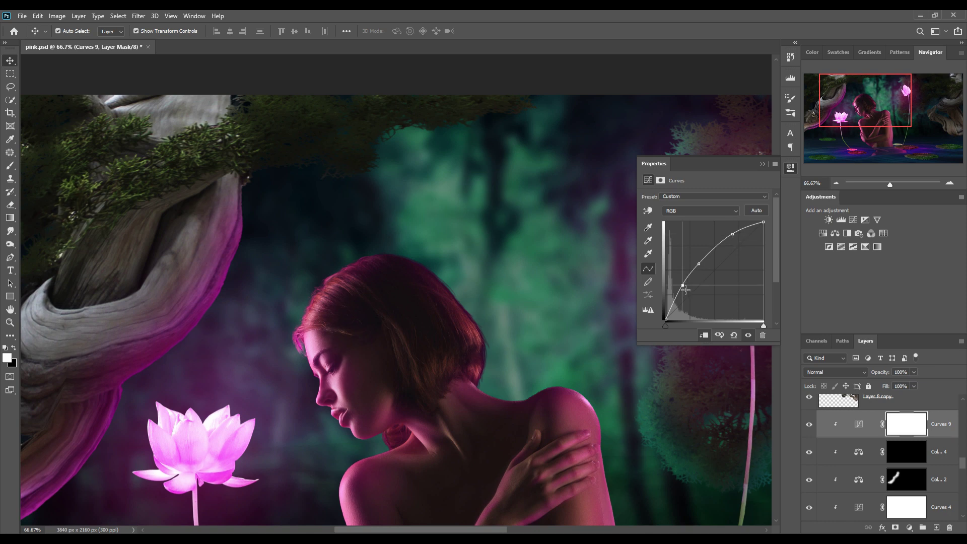
pyautogui.click(912, 429)
pyautogui.hotkey('ctrl', 'i')
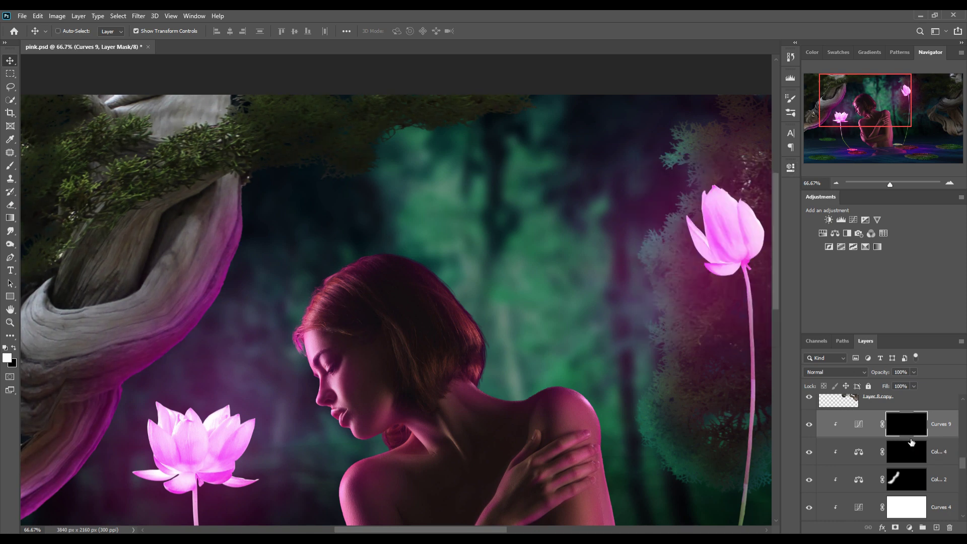
# Paint the cyan tint and brightness into the background behind the woman's head
pyautogui.click(912, 443)
pyautogui.press('b')
pyautogui.moveTo(475, 172)
pyautogui.mouseDown()
pyautogui.moveTo(312, 216)
pyautogui.moveTo(297, 290)
pyautogui.mouseUp()
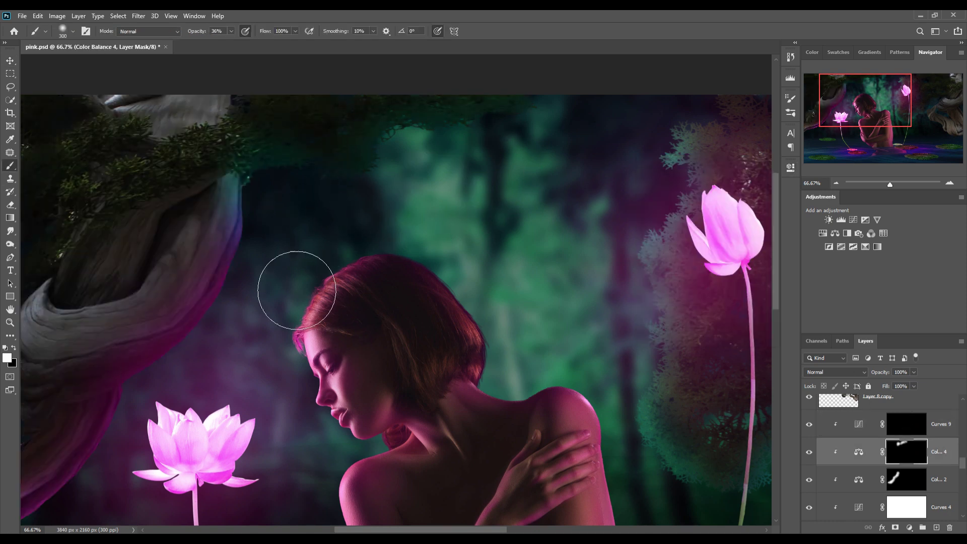
pyautogui.hotkey('alt', ']')
pyautogui.moveTo(579, 156); pyautogui.dragTo(310, 275)
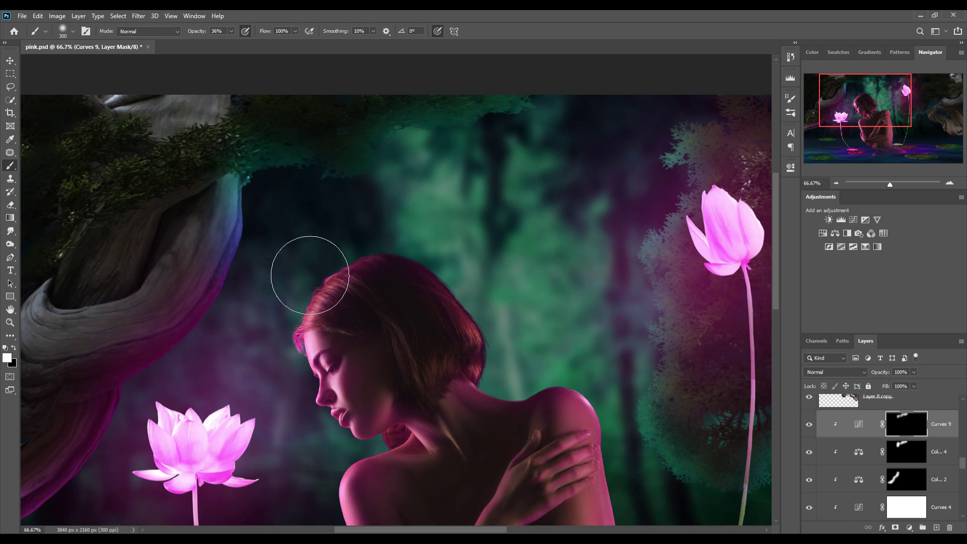
# Paint Color Balance 3 and Curves 8 masks onto the right tree trunk
pyautogui.press('v')
pyautogui.hotkey('ctrl', '-')
pyautogui.hotkey('ctrl', '-')
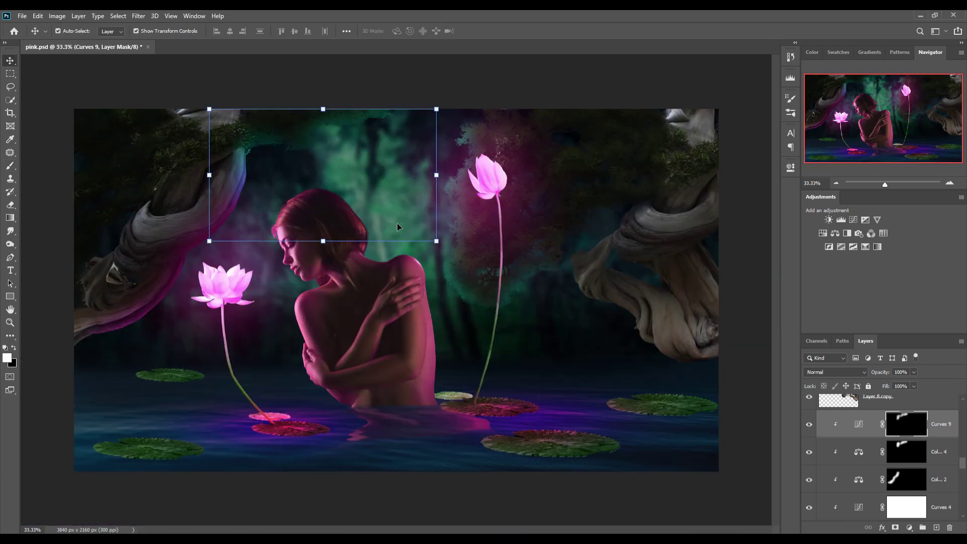
pyautogui.hotkey('alt', '[')
pyautogui.hotkey('alt', '[')
pyautogui.hotkey('alt', '[')
pyautogui.hotkey('alt', '[')
pyautogui.hotkey('alt', '[')
pyautogui.press('b')
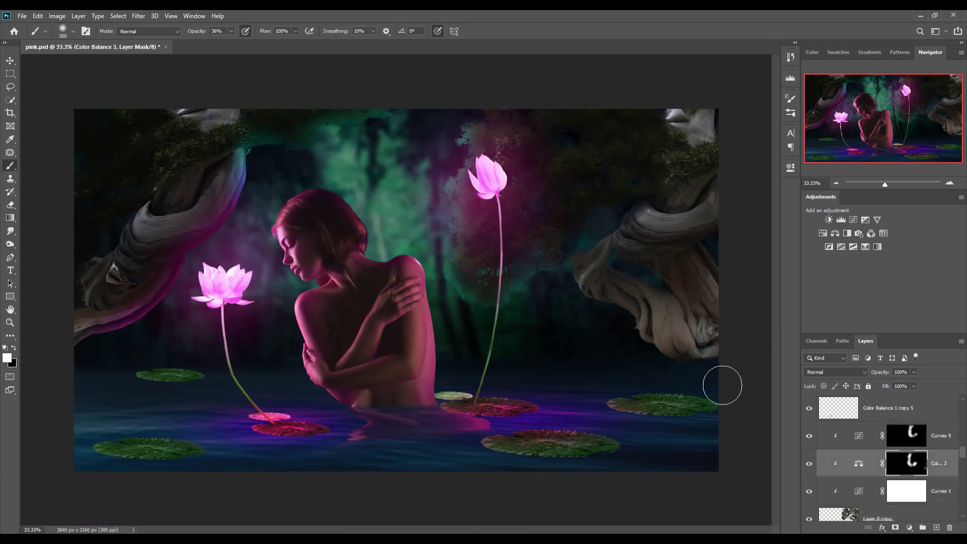
pyautogui.moveTo(724, 384); pyautogui.dragTo(635, 336)
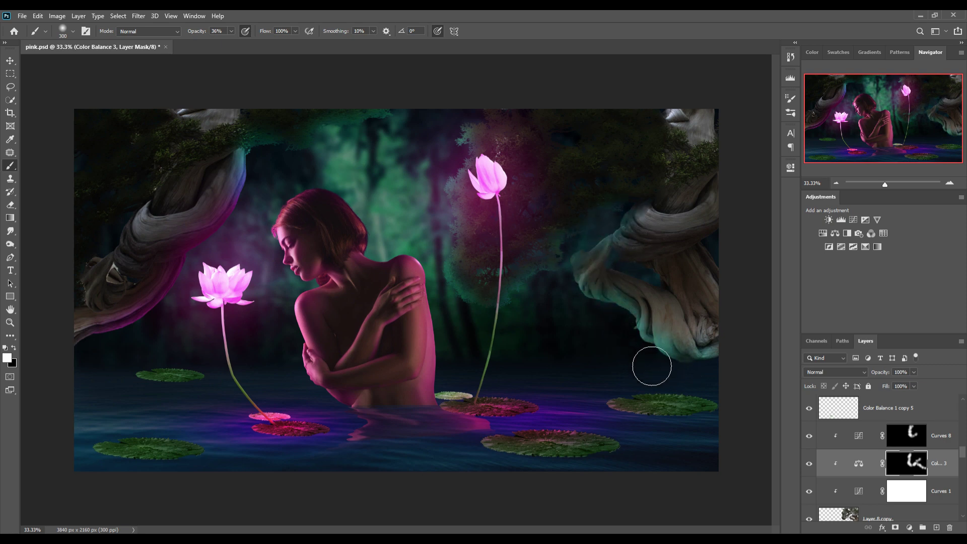
pyautogui.hotkey('alt', ']')
pyautogui.moveTo(700, 395)
pyautogui.mouseDown()
pyautogui.moveTo(626, 328)
pyautogui.moveTo(582, 267)
pyautogui.mouseUp()
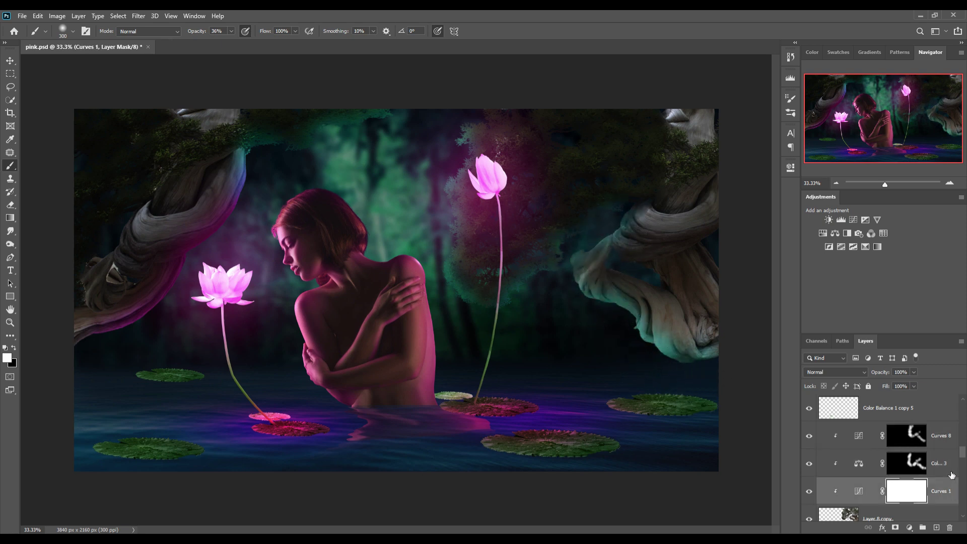
pyautogui.click(949, 474)
# Add Color Balance 5 with a slight Cyan–Red shift
pyautogui.click(910, 527)
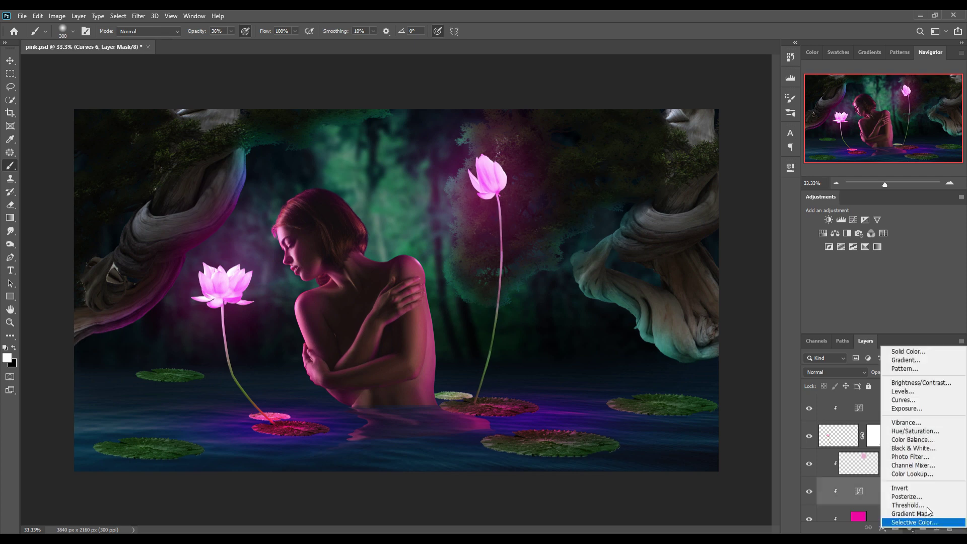
pyautogui.click(857, 408)
pyautogui.moveTo(691, 220); pyautogui.dragTo(689, 220)
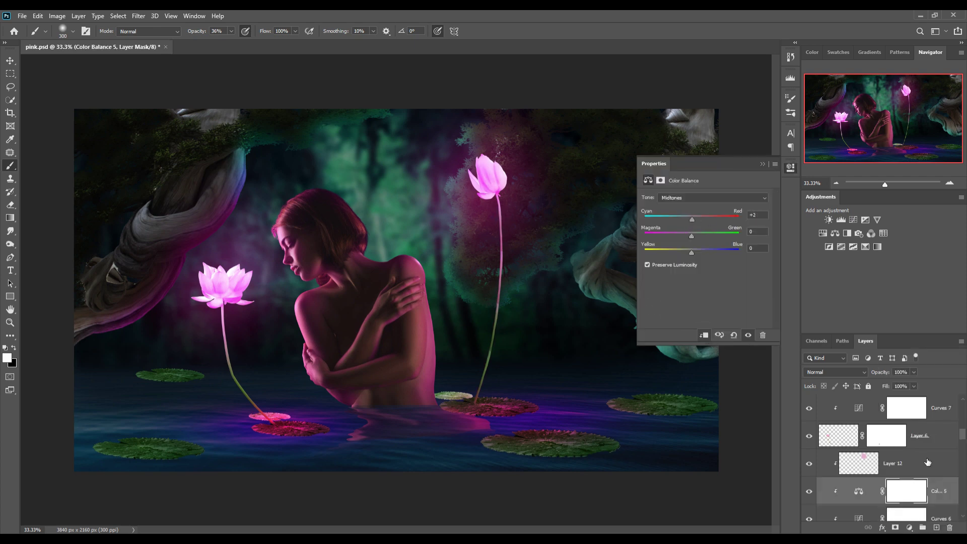
pyautogui.click(763, 164)
# Scroll through the Layers panel to locate Curves 3
pyautogui.scroll(2, 942, 446)
pyautogui.scroll(-1, 942, 446)
pyautogui.scroll(-1, 942, 444)
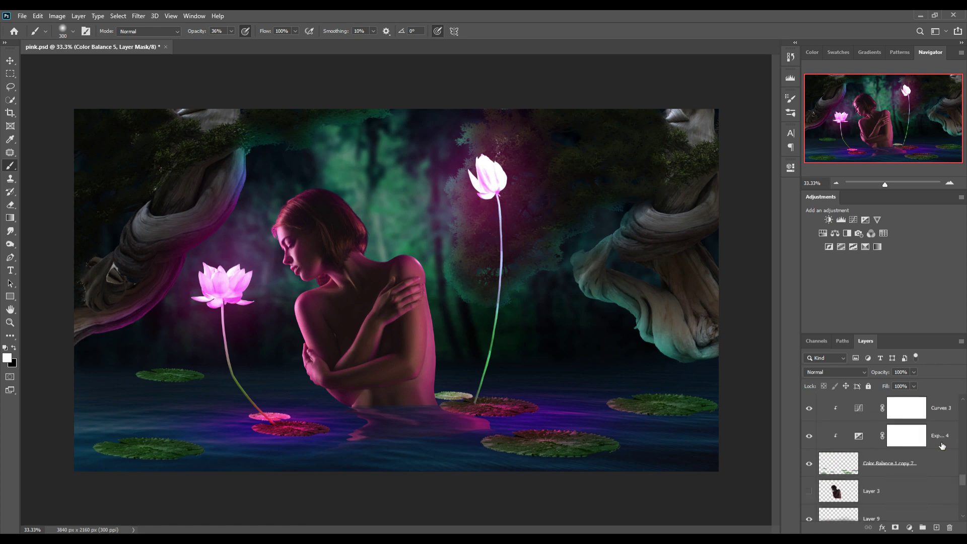
pyautogui.scroll(-1, 941, 438)
pyautogui.scroll(-1, 941, 434)
pyautogui.scroll(-1, 919, 393)
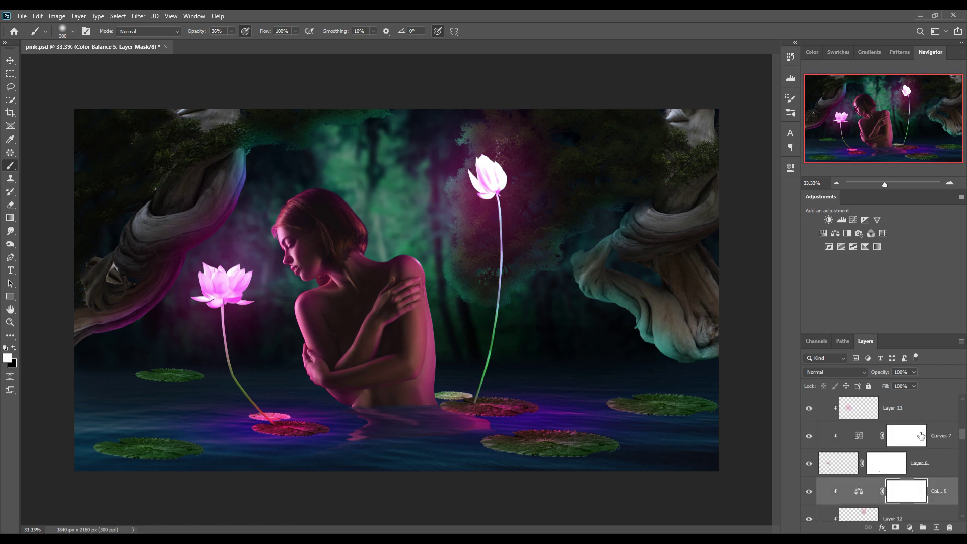
pyautogui.hotkey('ctrl', ',')
pyautogui.scroll(-3, 947, 478)
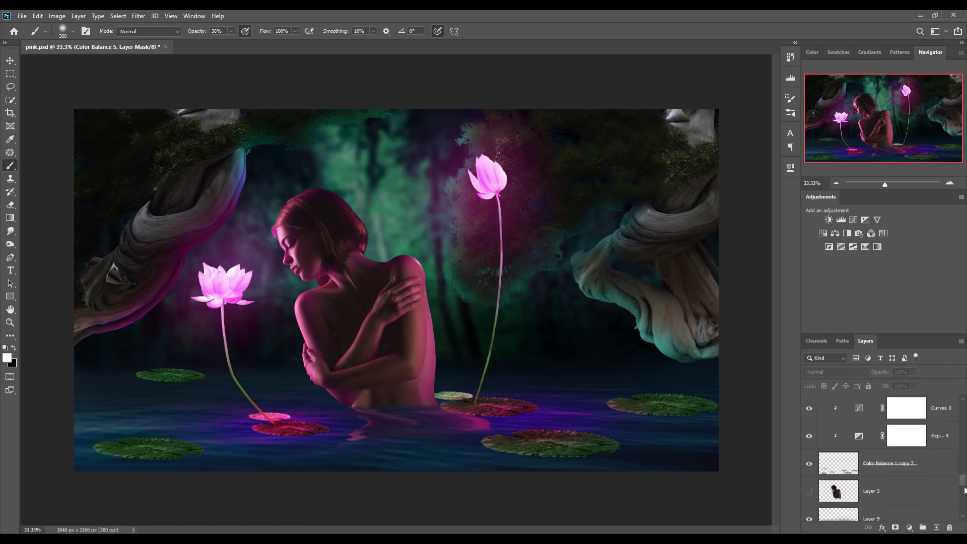
pyautogui.scroll(2, 948, 478)
# Try a clipped Color Balance above Curves 3 pushed toward cyan, then undo it
pyautogui.click(909, 528)
pyautogui.click(887, 433)
pyautogui.click(705, 336)
pyautogui.moveTo(692, 220); pyautogui.dragTo(657, 222)
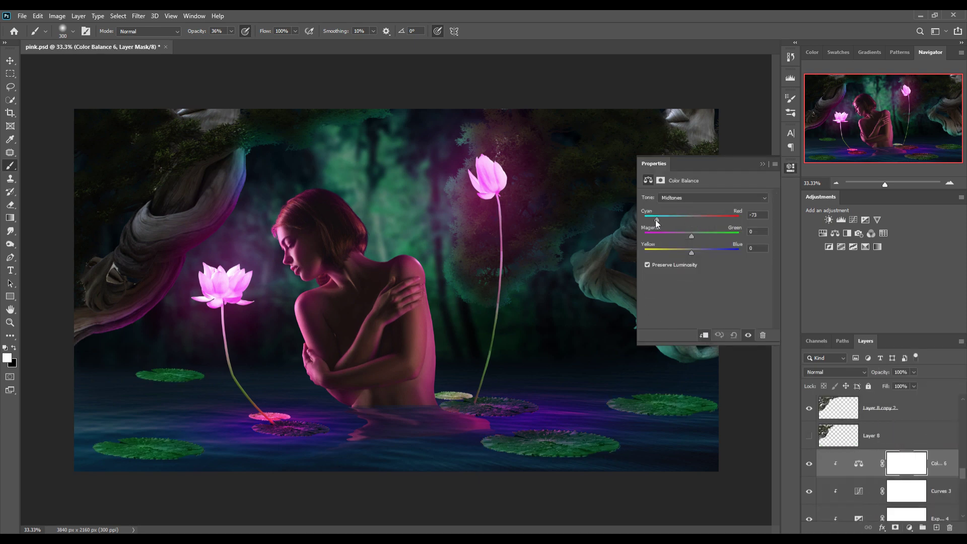
pyautogui.hotkey('ctrl', 'z')
pyautogui.hotkey('ctrl', 'z')
pyautogui.hotkey('ctrl', 'z')
# Scroll up the Layers panel and select Color Balance 1's mask
pyautogui.scroll(2, 905, 475)
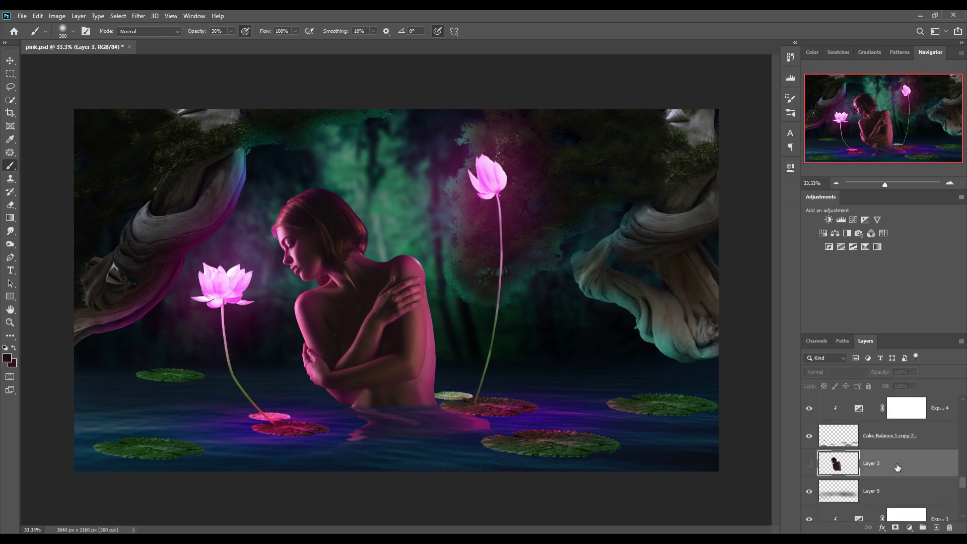
pyautogui.scroll(1, 904, 475)
pyautogui.scroll(3, 905, 475)
pyautogui.scroll(3, 905, 475)
pyautogui.scroll(3, 905, 475)
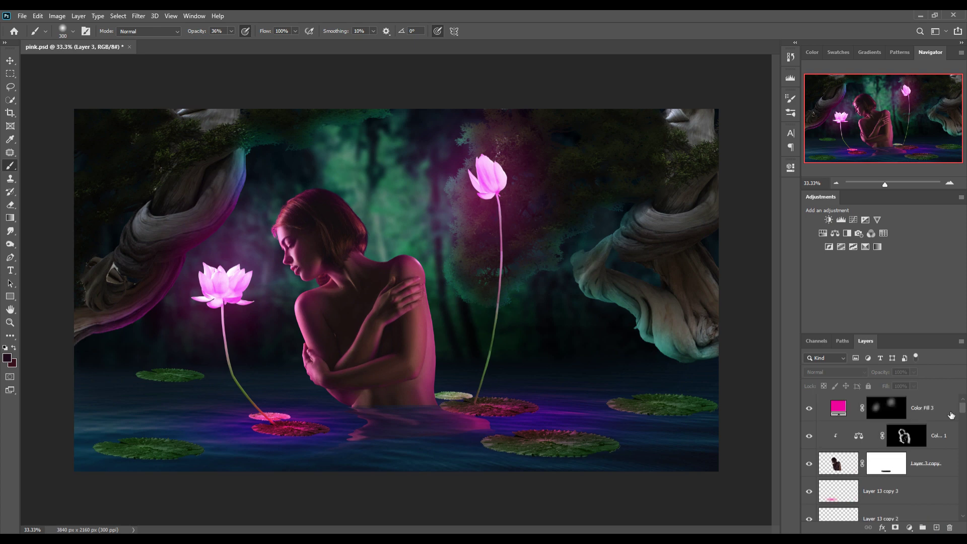
pyautogui.click(950, 414)
pyautogui.click(949, 441)
pyautogui.click(909, 528)
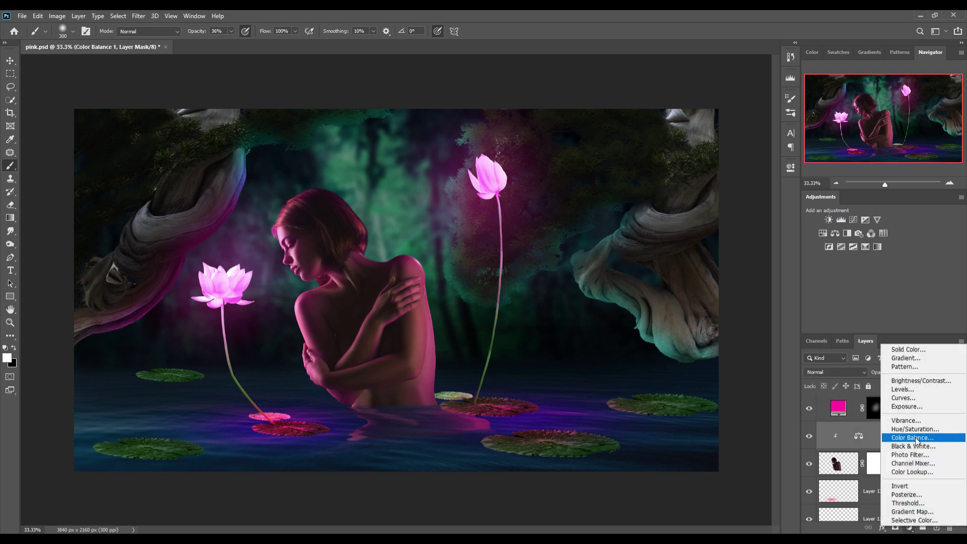
# Clip a Color Balance to the woman, pushing Highlights fully and Midtones partly toward green
pyautogui.click(913, 438)
pyautogui.click(705, 335)
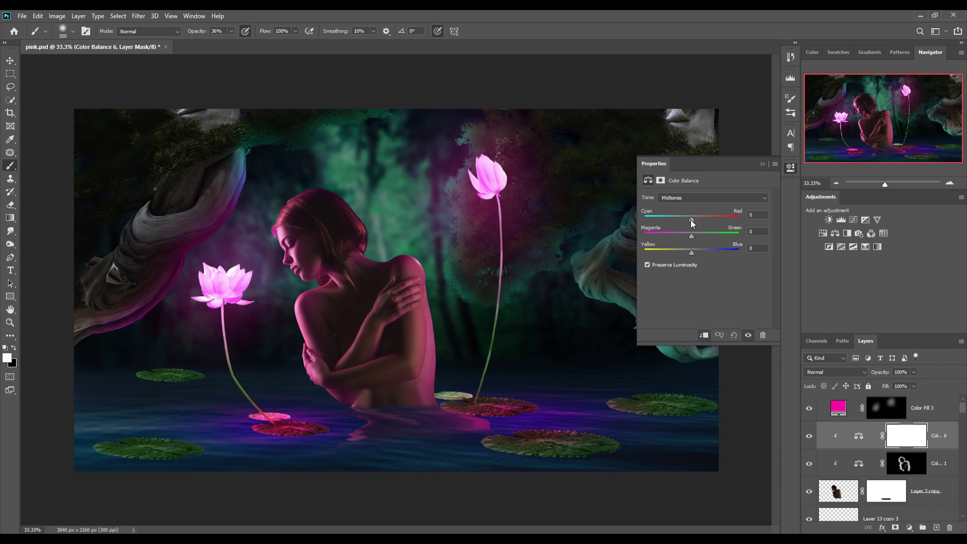
pyautogui.moveTo(692, 219); pyautogui.dragTo(617, 225)
pyautogui.click(713, 197)
pyautogui.click(675, 221)
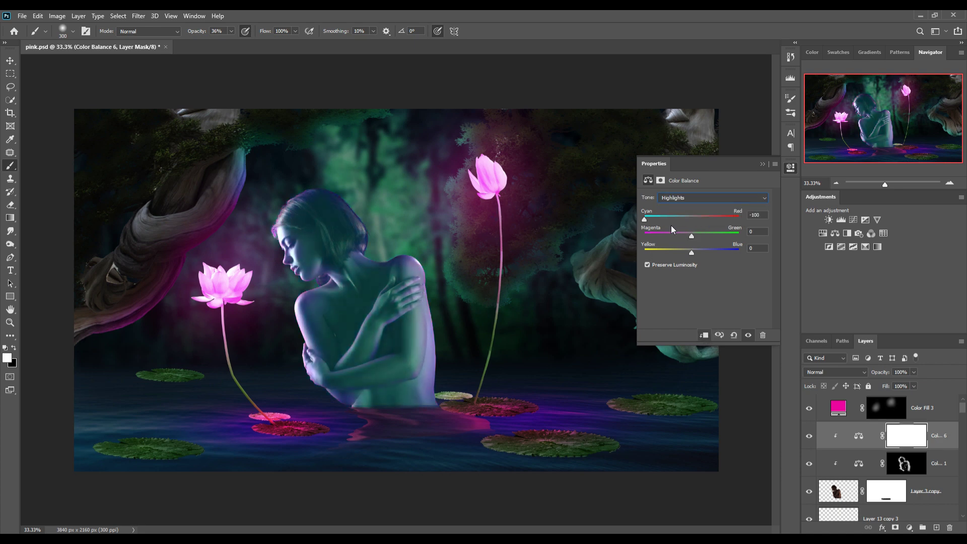
pyautogui.click(691, 219)
pyautogui.moveTo(692, 236); pyautogui.dragTo(766, 233)
pyautogui.click(716, 198)
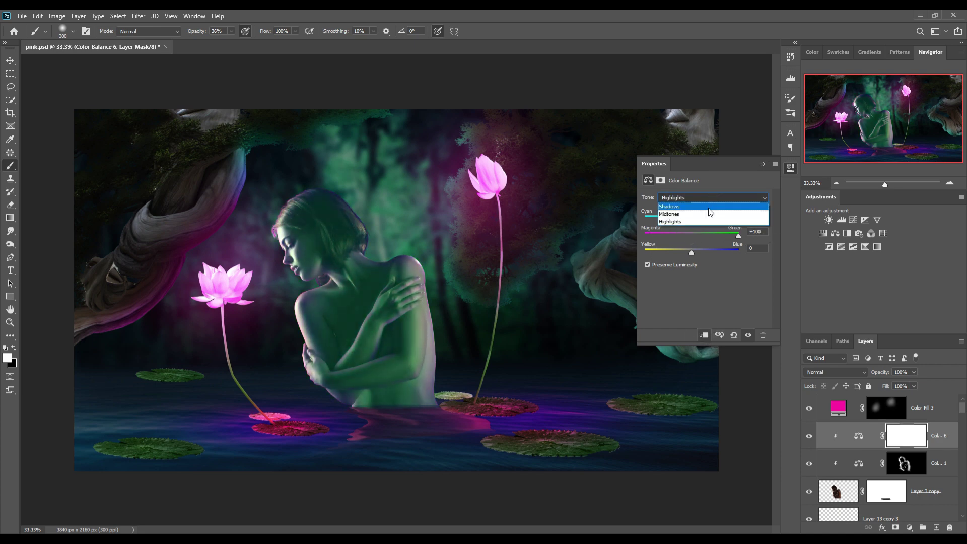
pyautogui.click(675, 215)
pyautogui.moveTo(692, 236); pyautogui.dragTo(733, 235)
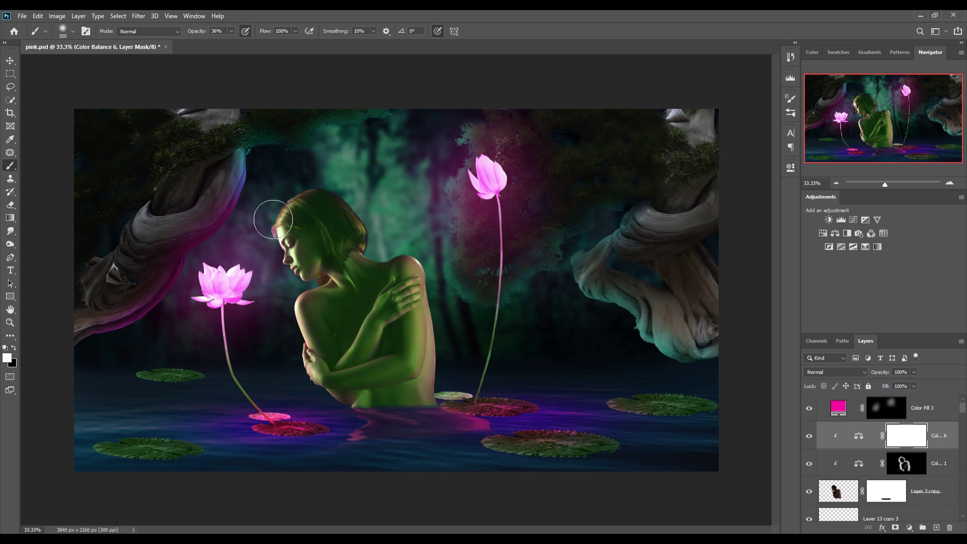
# Invert its mask and paint the green tint back near her shoulder
pyautogui.hotkey('ctrl', 'i')
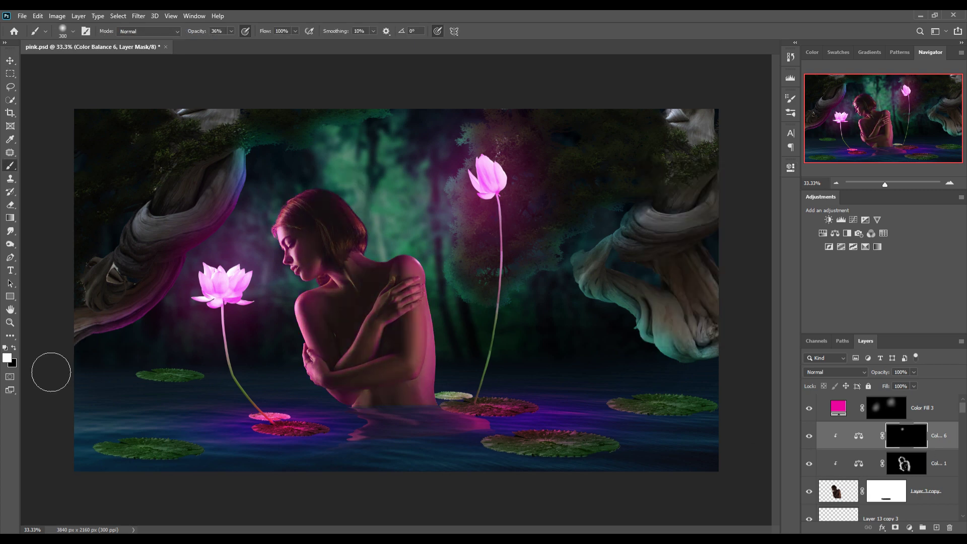
pyautogui.moveTo(383, 250); pyautogui.dragTo(404, 272)
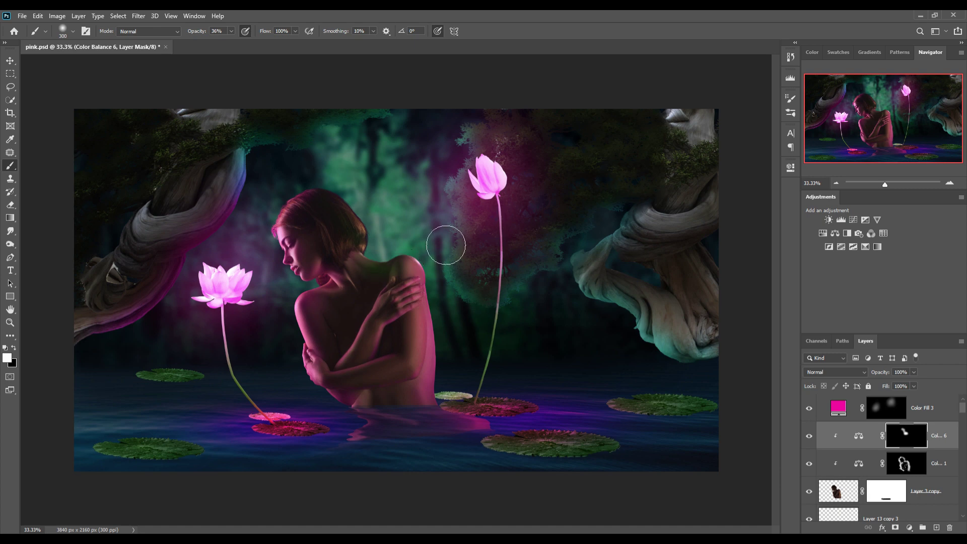
pyautogui.press('v')
pyautogui.hotkey('ctrl', '-')
# Create a layer clipped to the woman and set Linear Dodge (Add) blending
pyautogui.click(940, 409)
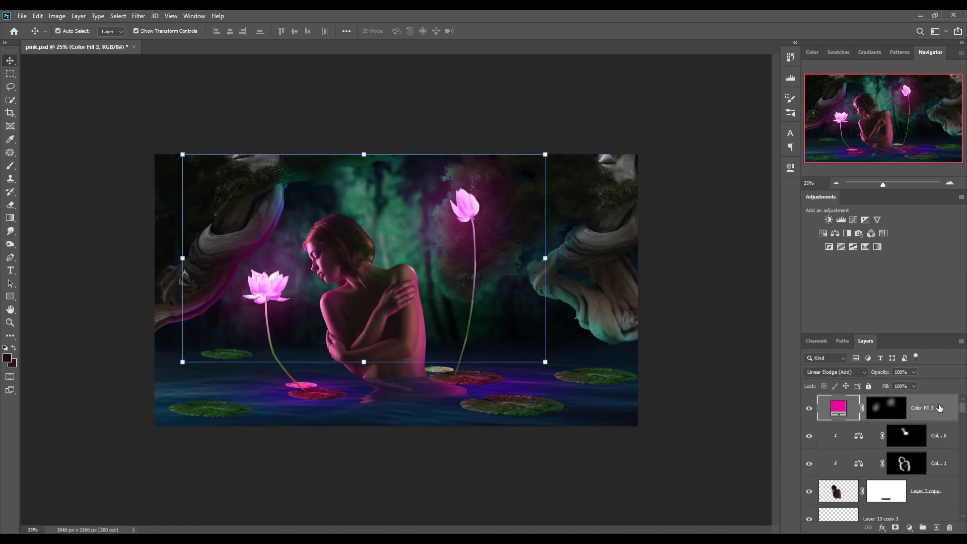
pyautogui.scroll(-1, 940, 408)
pyautogui.click(927, 463)
pyautogui.click(937, 528)
pyautogui.click(835, 372)
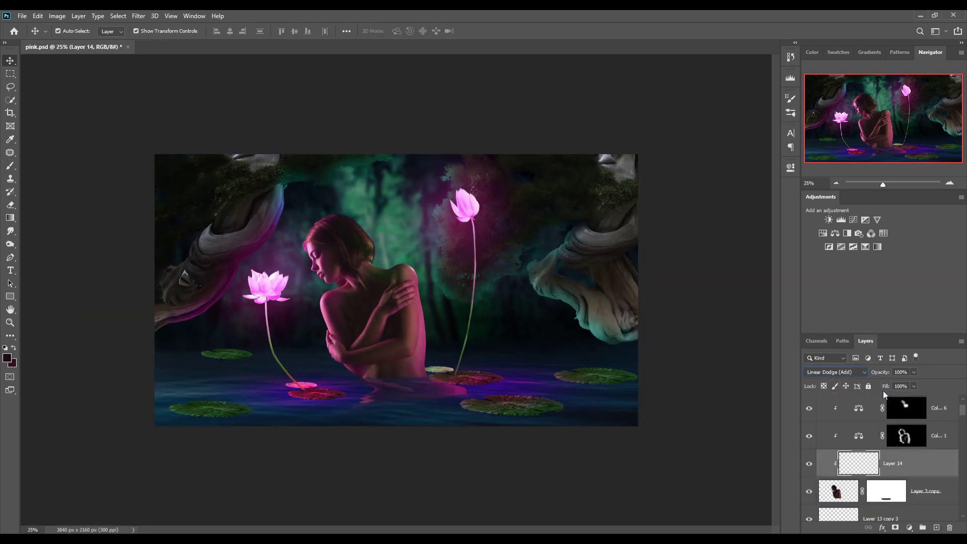
pyautogui.click(910, 527)
# Add a bright magenta #fb02c0 Solid Color fill with an inverted mask
pyautogui.click(913, 346)
pyautogui.click(604, 275)
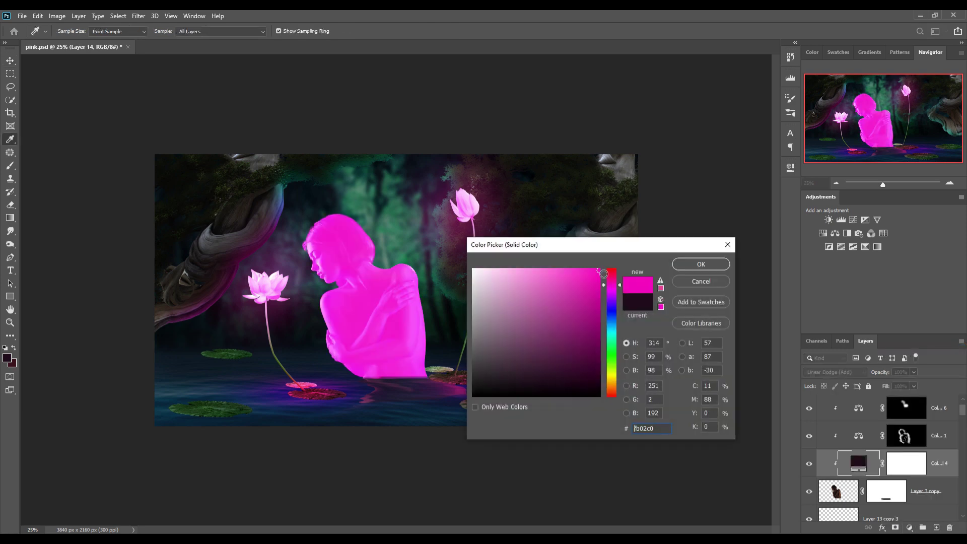
pyautogui.click(702, 264)
pyautogui.hotkey('ctrl', 'i')
pyautogui.click(10, 166)
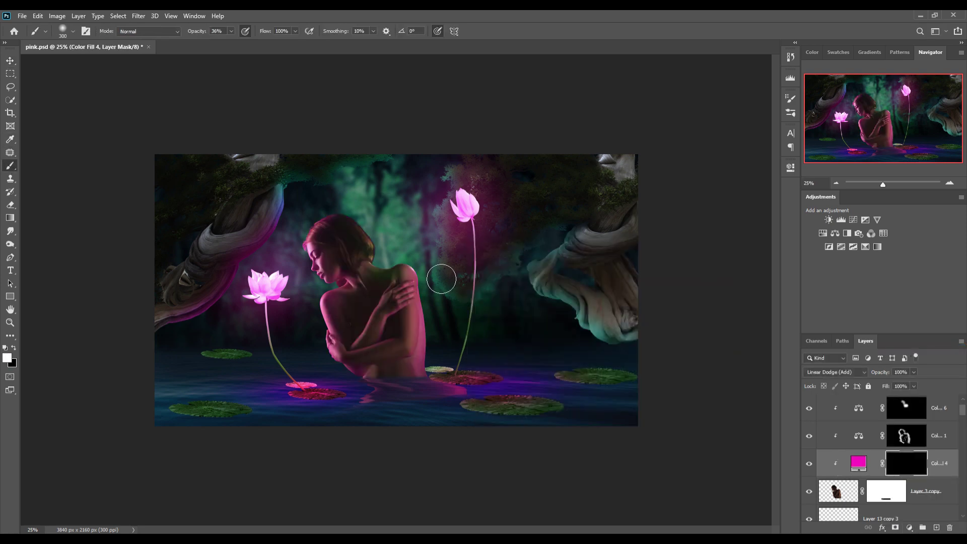
# Zoom in on the woman's edges and undo the last rim light stroke
pyautogui.hotkey('ctrl', '+')
pyautogui.hotkey('ctrl', '+')
pyautogui.hotkey('ctrl', '+')
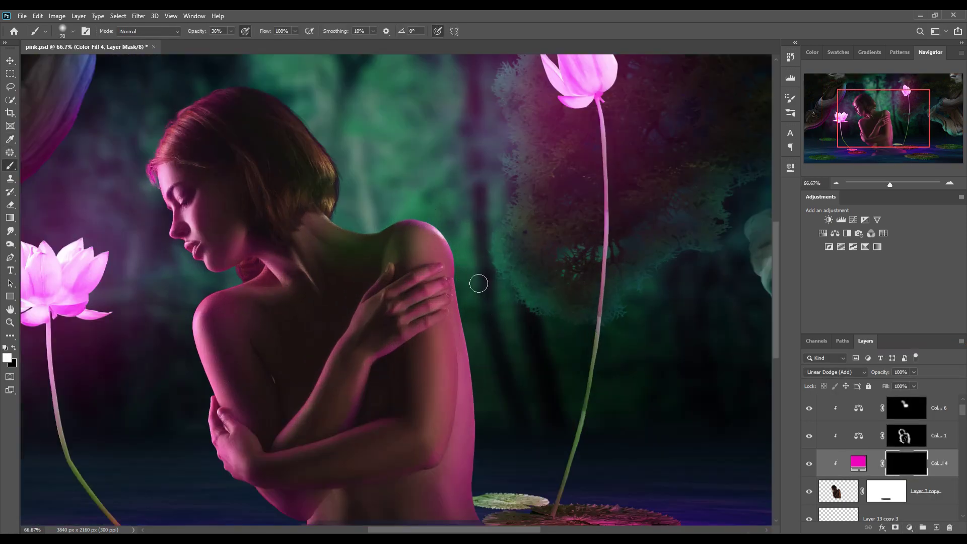
pyautogui.scroll(-1, 523, 324)
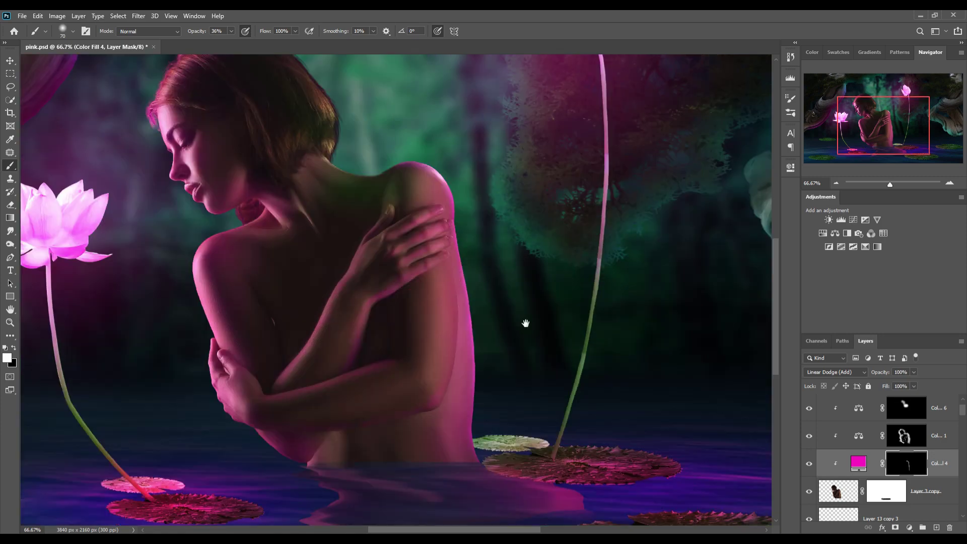
pyautogui.scroll(-1, 488, 261)
pyautogui.scroll(2, 238, 184)
pyautogui.hscroll(-2, 238, 183)
pyautogui.hotkey('ctrl', 'z')
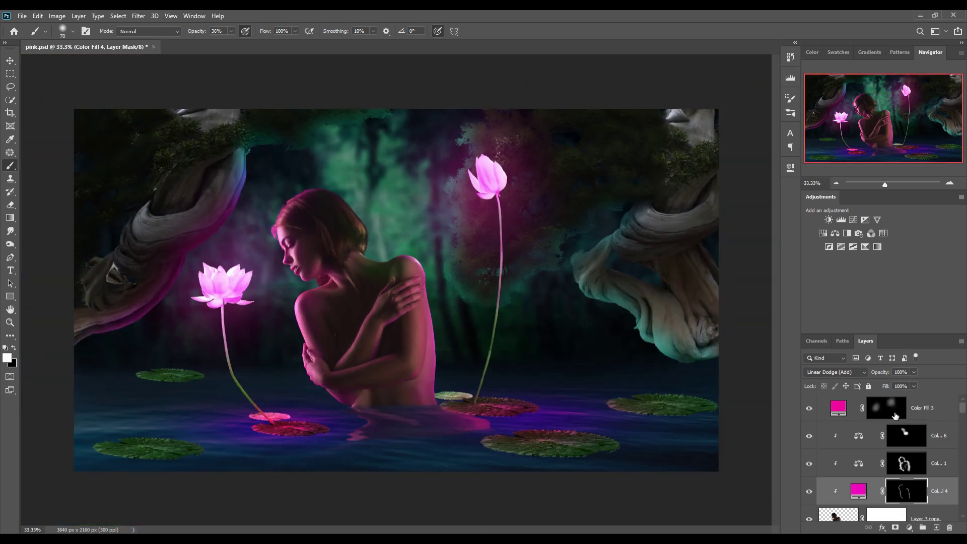
# With a large brush on Color Fill 3's mask, try a 17% glow around the lotuses, then undo
pyautogui.press(']')
pyautogui.press(']')
pyautogui.press(']')
pyautogui.click(219, 282)
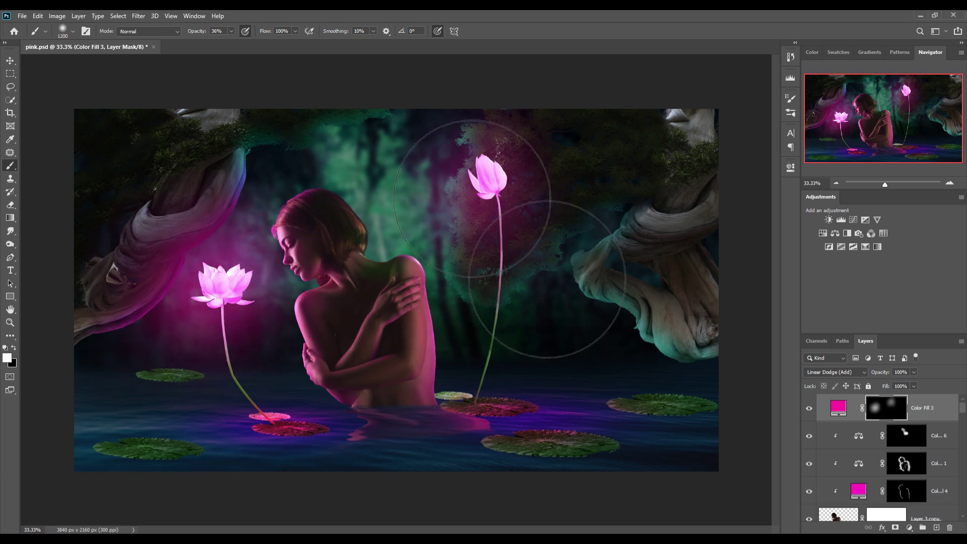
pyautogui.click(487, 181)
pyautogui.moveTo(231, 31); pyautogui.dragTo(221, 48)
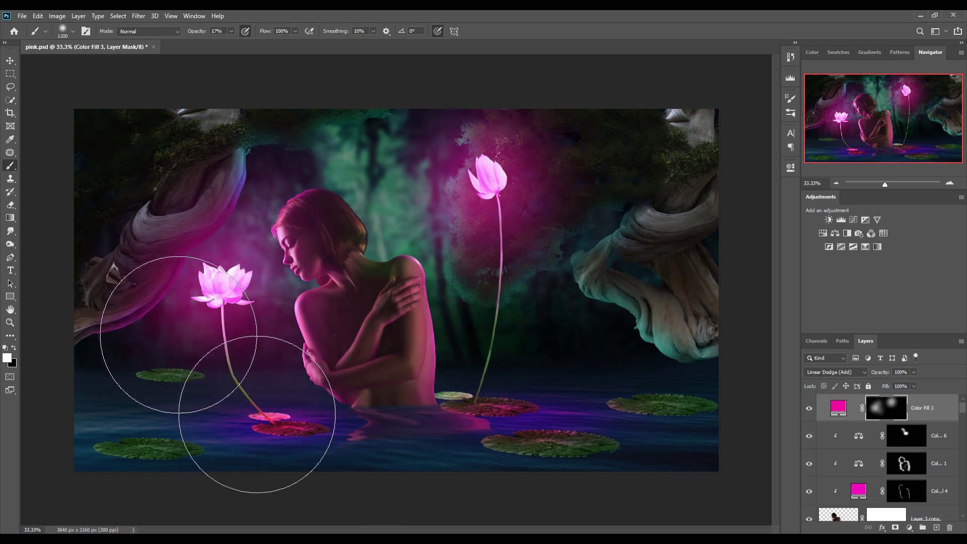
pyautogui.press('v')
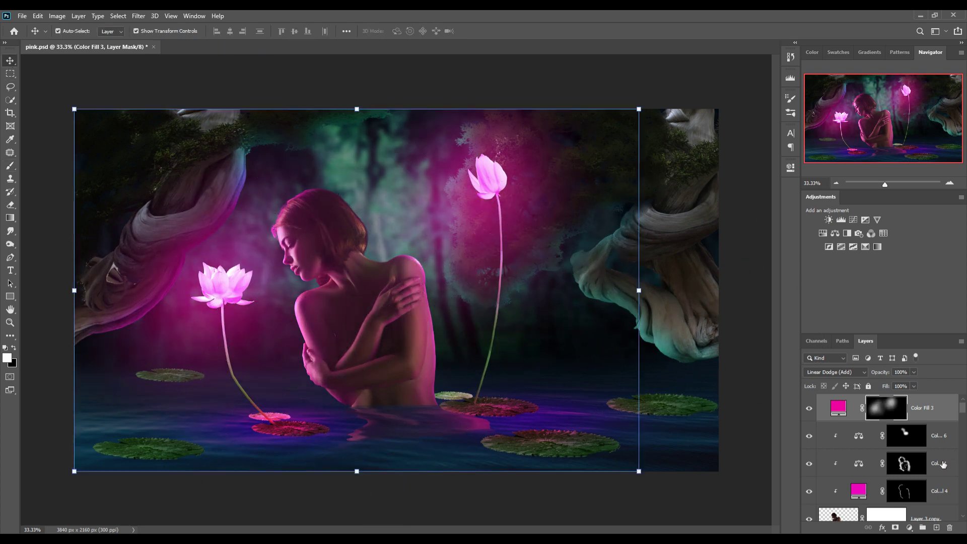
pyautogui.hotkey('ctrl', '2')
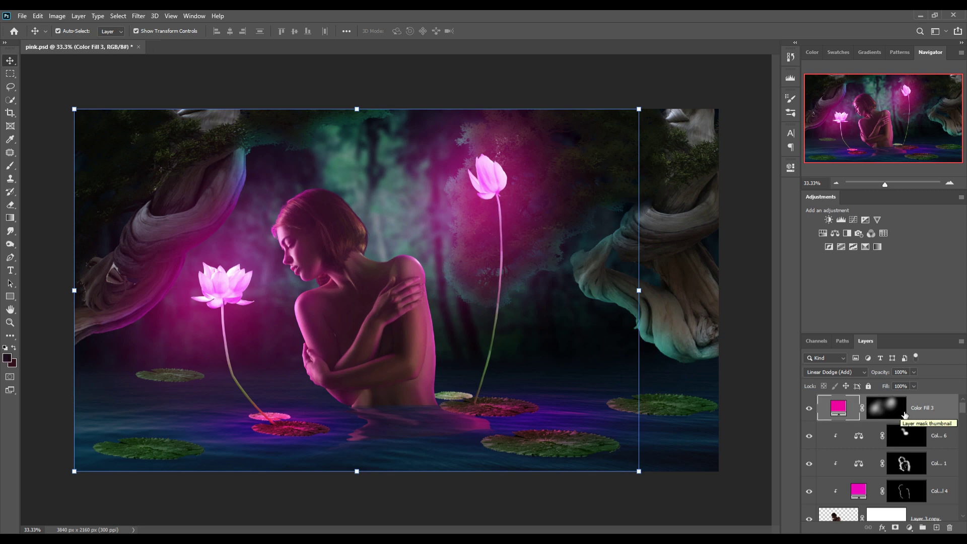
pyautogui.hotkey('ctrl', 'z')
# Paint a faint magenta haze around the right lotus on the Color Fill 3 mask
pyautogui.press('b')
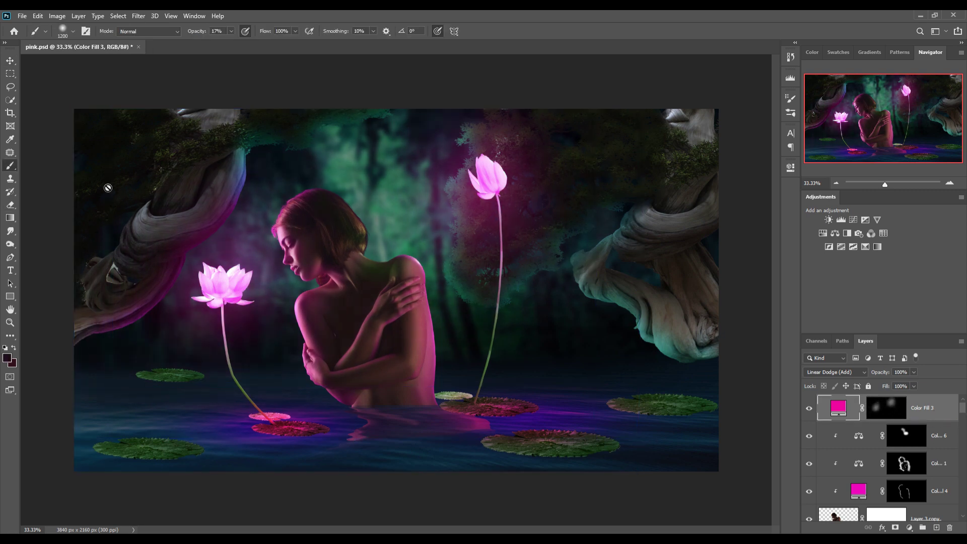
pyautogui.hotkey('ctrl', '\\')
pyautogui.moveTo(478, 174); pyautogui.dragTo(476, 184)
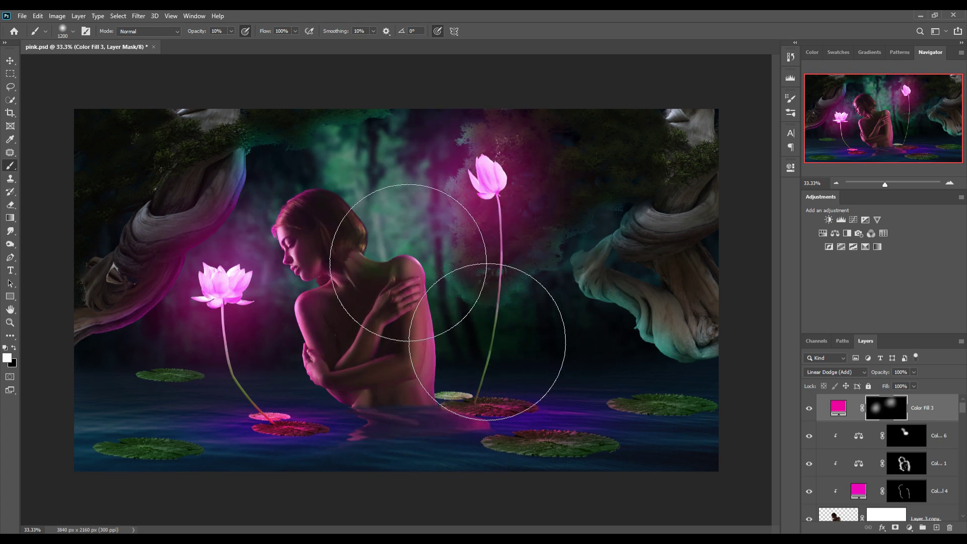
pyautogui.press('v')
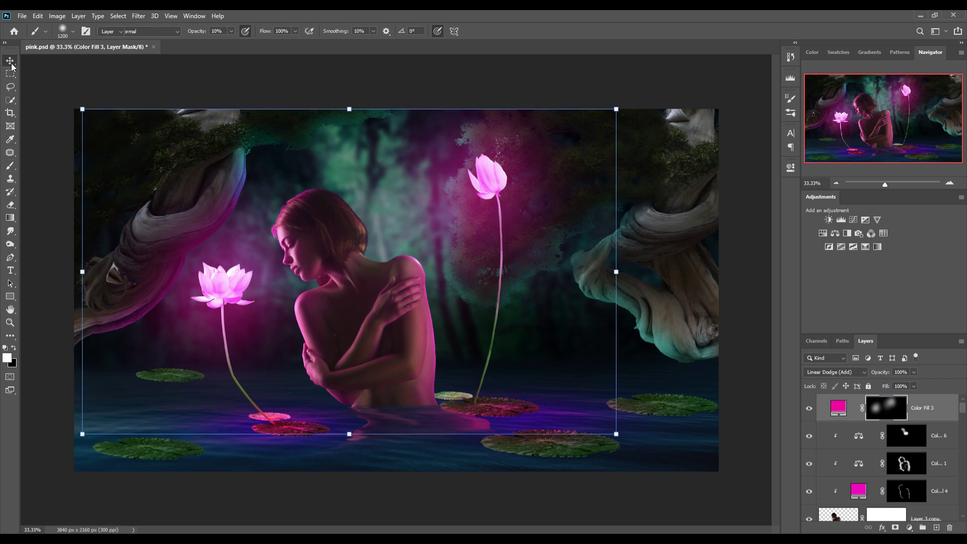
pyautogui.click(952, 412)
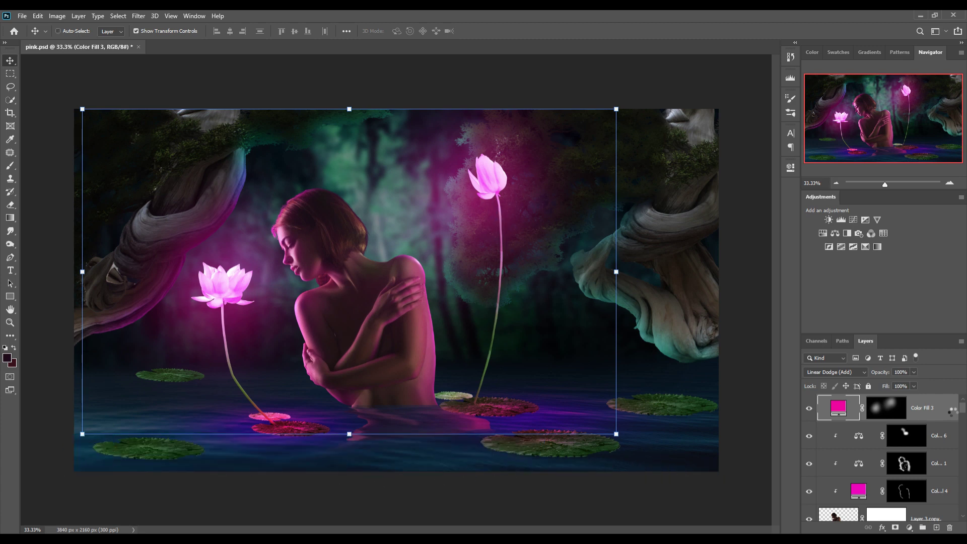
# Stamp all visible layers into Layer 14 as a smart object and apply Camera Raw Filter
pyautogui.hotkey('ctrl', 'shift', 'alt', 'e')
pyautogui.rightClick(943, 407)
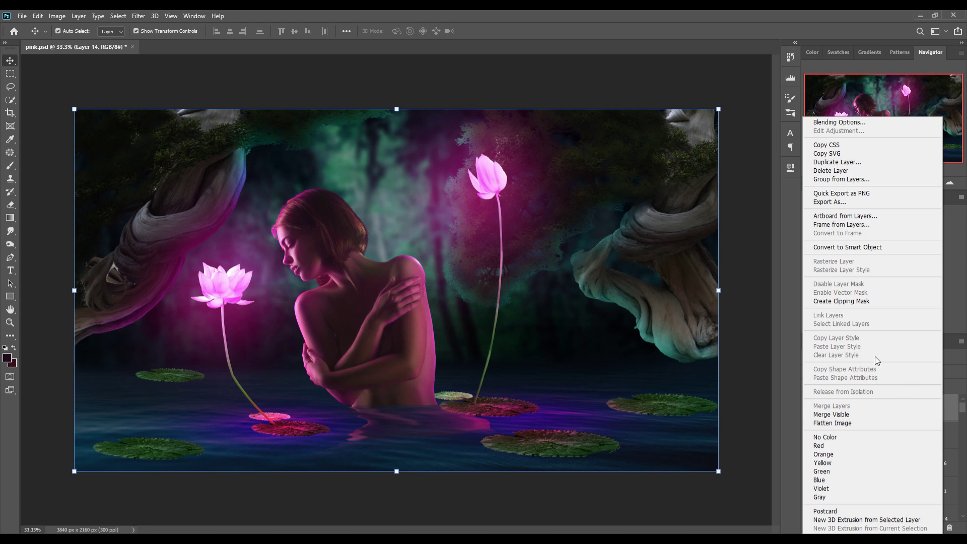
pyautogui.click(842, 247)
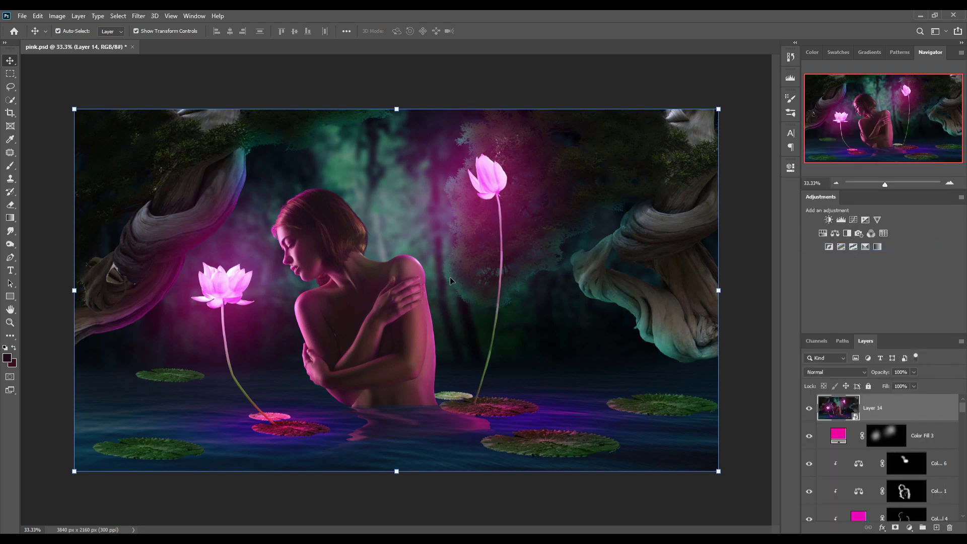
pyautogui.click(139, 16)
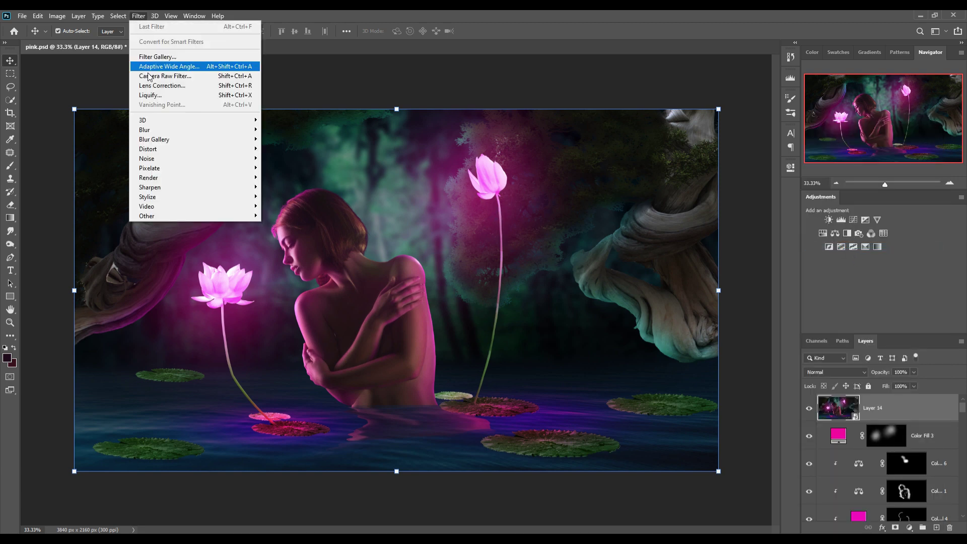
pyautogui.click(164, 75)
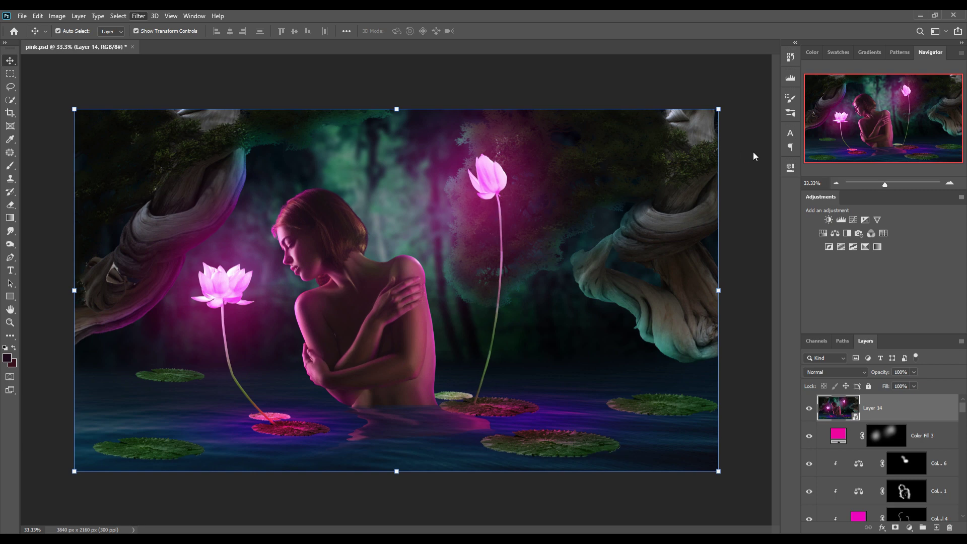
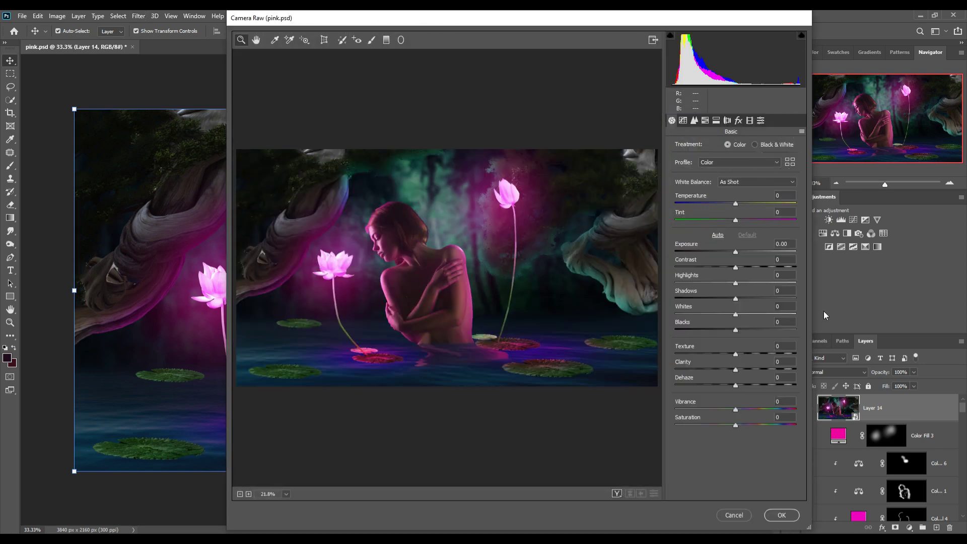
# Shape the Camera Raw tone curve: Highlights +12, Lights +30, Darks -18, Shadows about -9
pyautogui.click(683, 121)
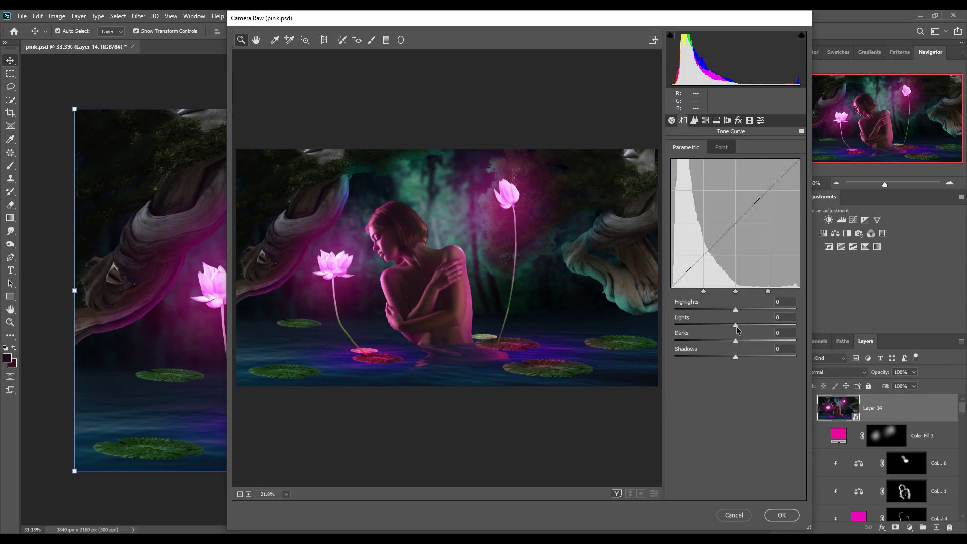
pyautogui.moveTo(740, 327); pyautogui.dragTo(755, 325)
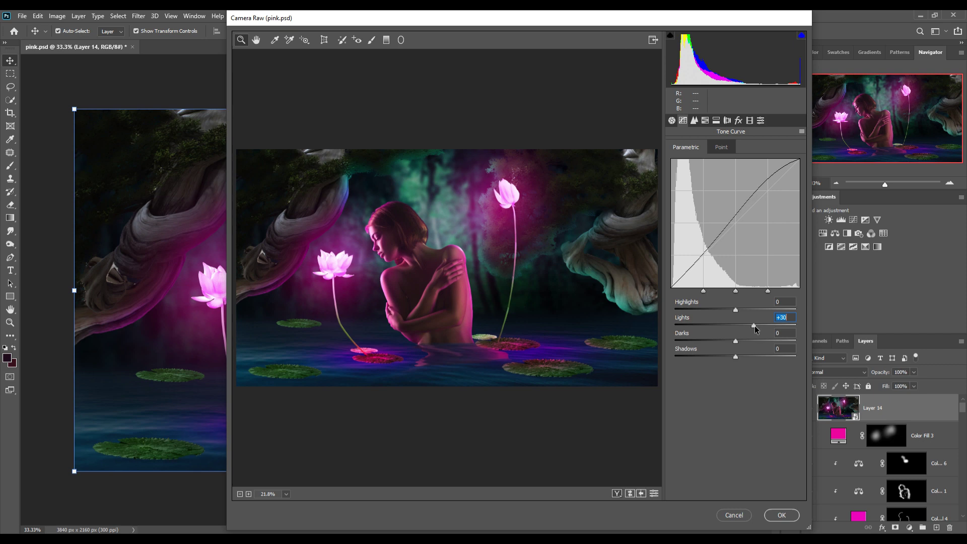
pyautogui.click(736, 340)
pyautogui.moveTo(735, 342); pyautogui.dragTo(729, 344)
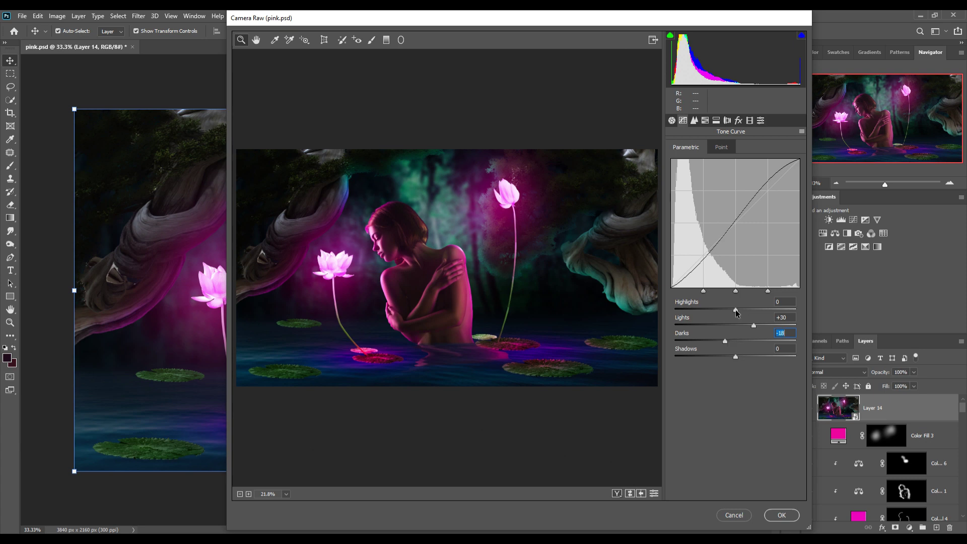
pyautogui.moveTo(735, 309); pyautogui.dragTo(743, 310)
pyautogui.moveTo(736, 356); pyautogui.dragTo(730, 356)
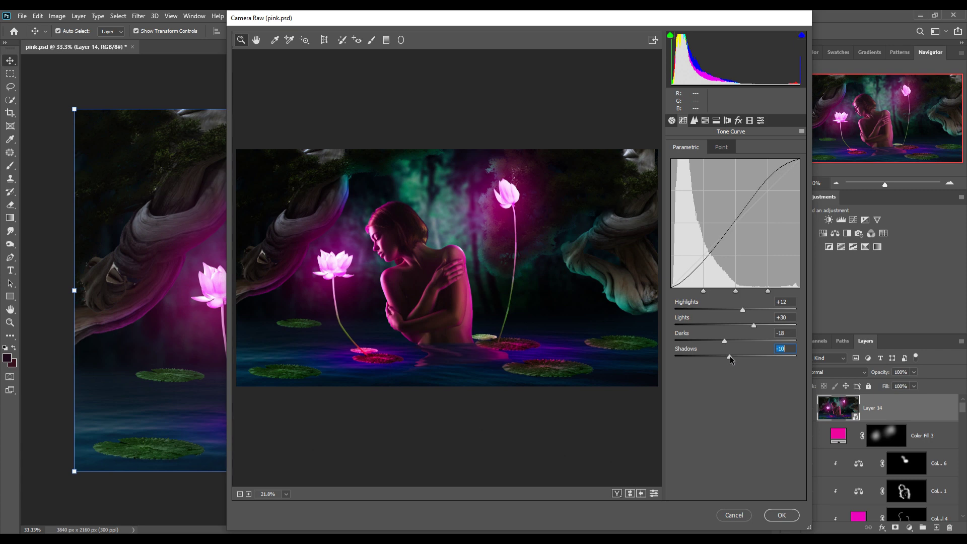
pyautogui.press('Up')
# Set the Basic sliders to Highlights +12, Shadows -13 and Whites +29
pyautogui.click(672, 121)
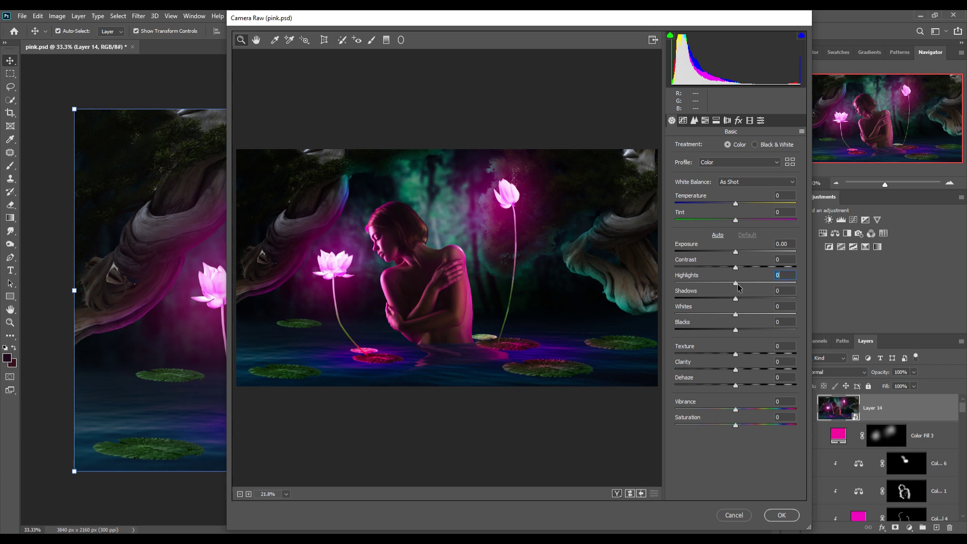
pyautogui.moveTo(738, 287); pyautogui.dragTo(748, 288)
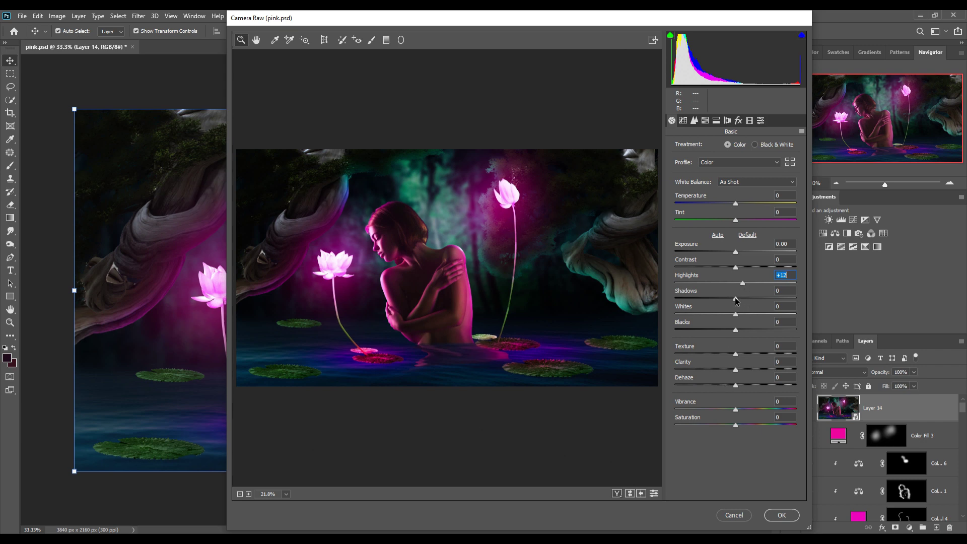
pyautogui.moveTo(736, 298); pyautogui.dragTo(728, 299)
pyautogui.moveTo(736, 315); pyautogui.dragTo(737, 315)
pyautogui.press('Down')
pyautogui.press('Down')
pyautogui.moveTo(749, 312); pyautogui.dragTo(757, 316)
# Raise HSL saturation to Aquas +68 and Blues +37, then apply the Camera Raw filter
pyautogui.click(706, 124)
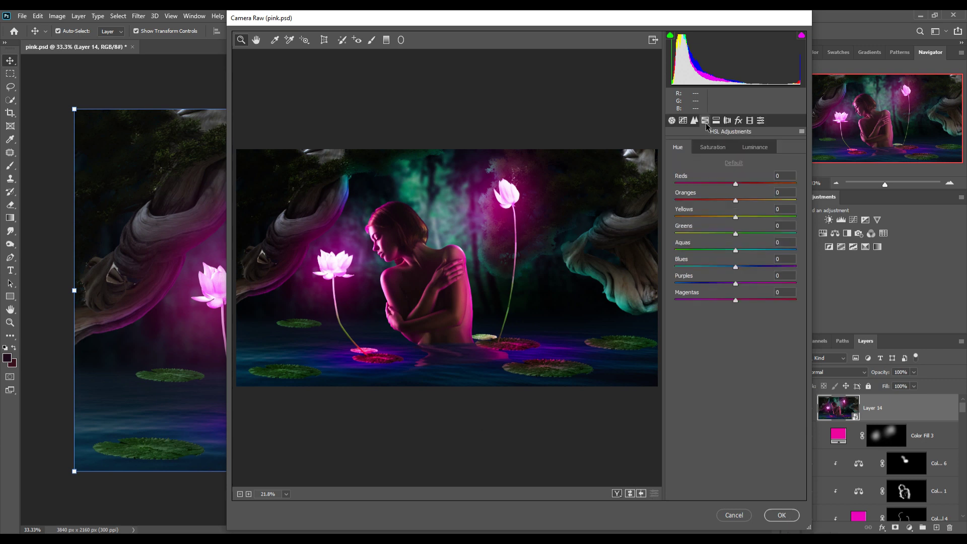
pyautogui.click(709, 150)
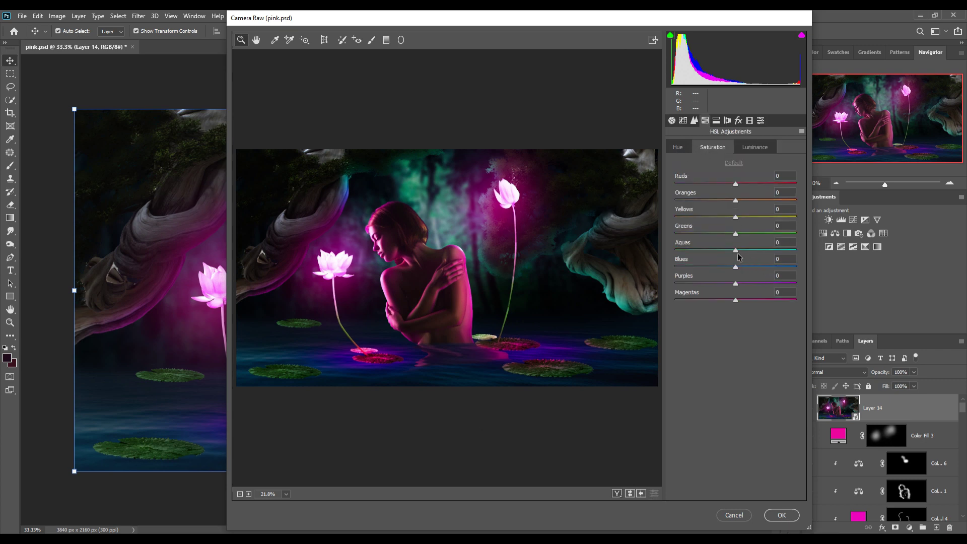
pyautogui.moveTo(735, 250); pyautogui.dragTo(760, 250)
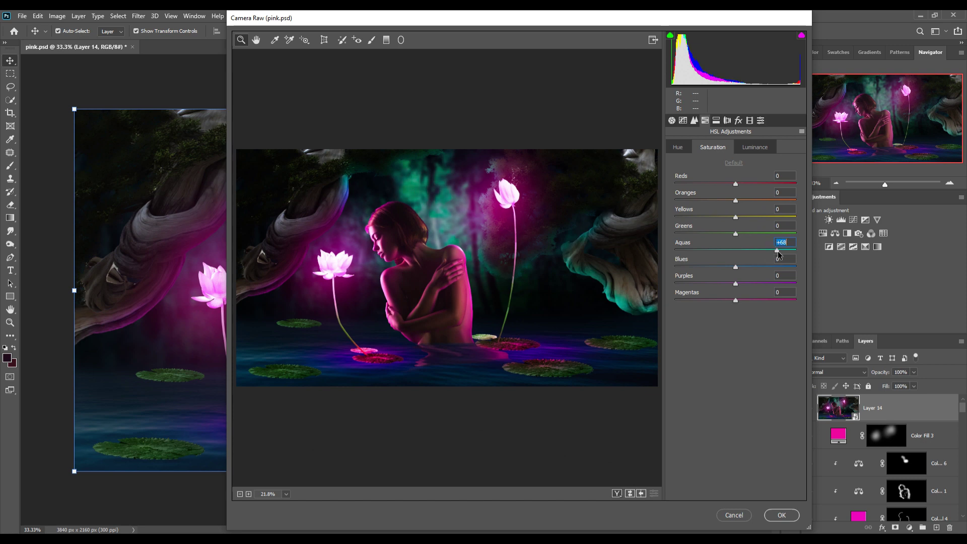
pyautogui.moveTo(736, 266); pyautogui.dragTo(758, 267)
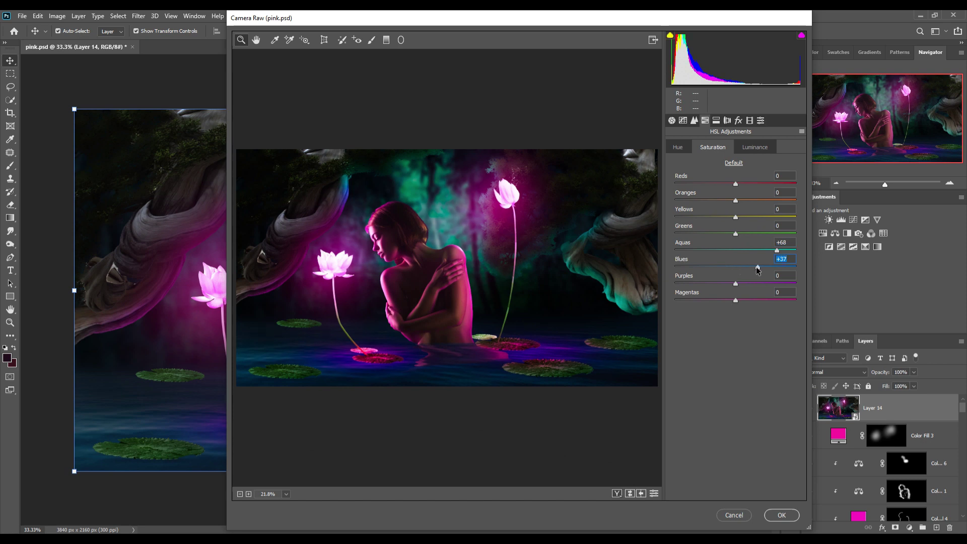
pyautogui.click(782, 515)
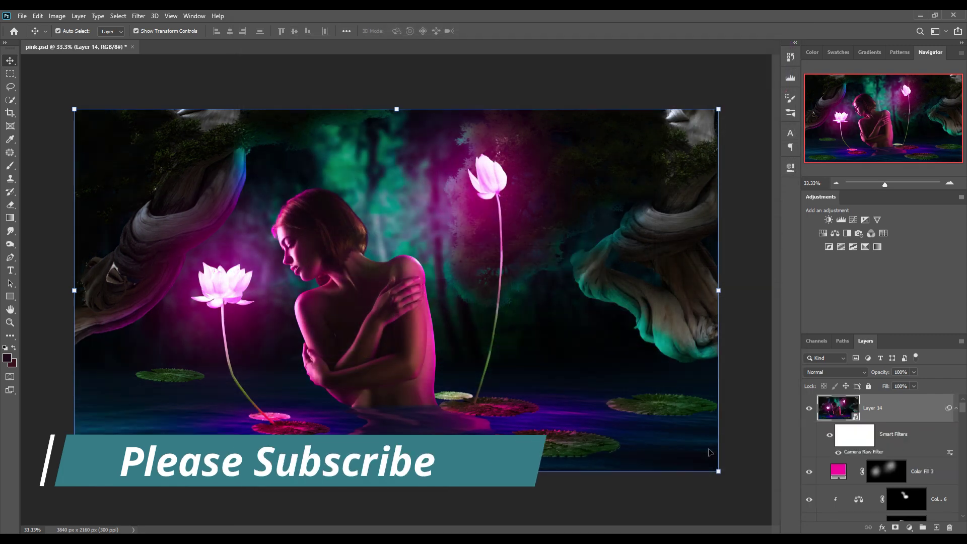